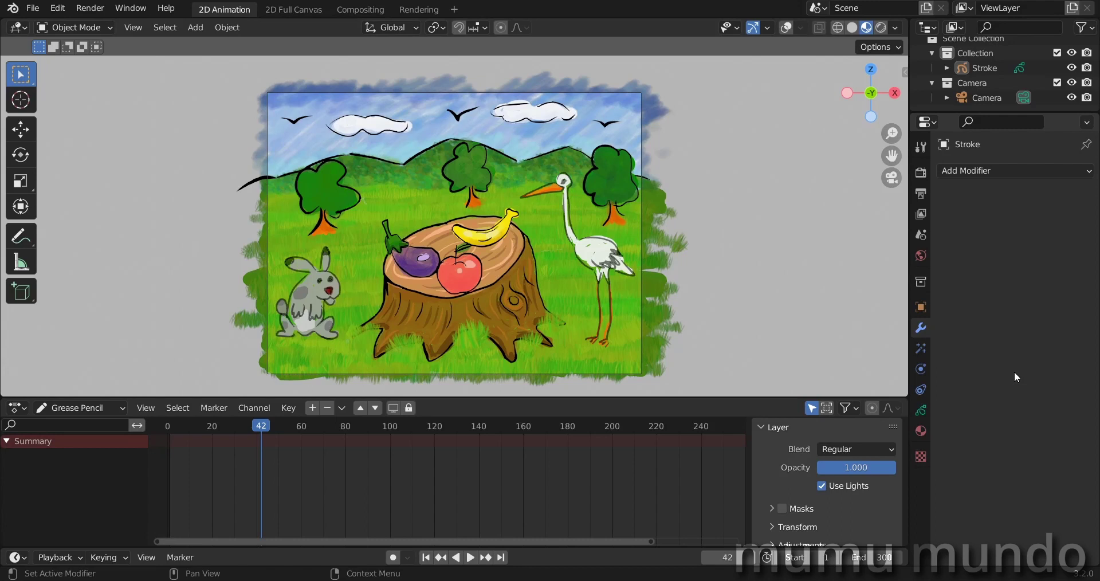
Step: Select the Stroke grease pencil object, make lines the active layer, and review its materials and modifiers
click(556, 245)
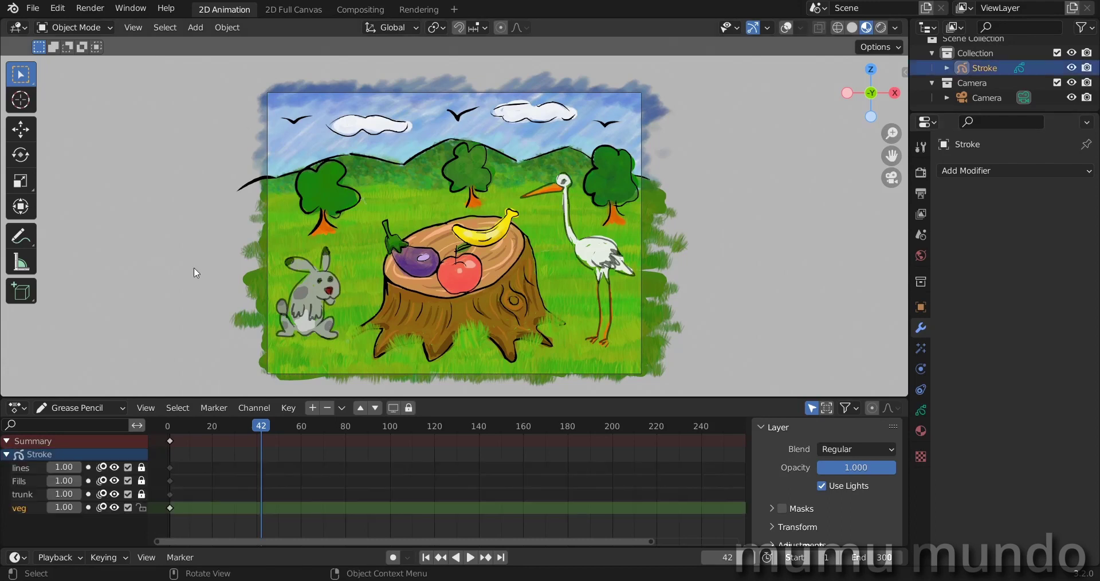
click(922, 409)
double_click(1007, 221)
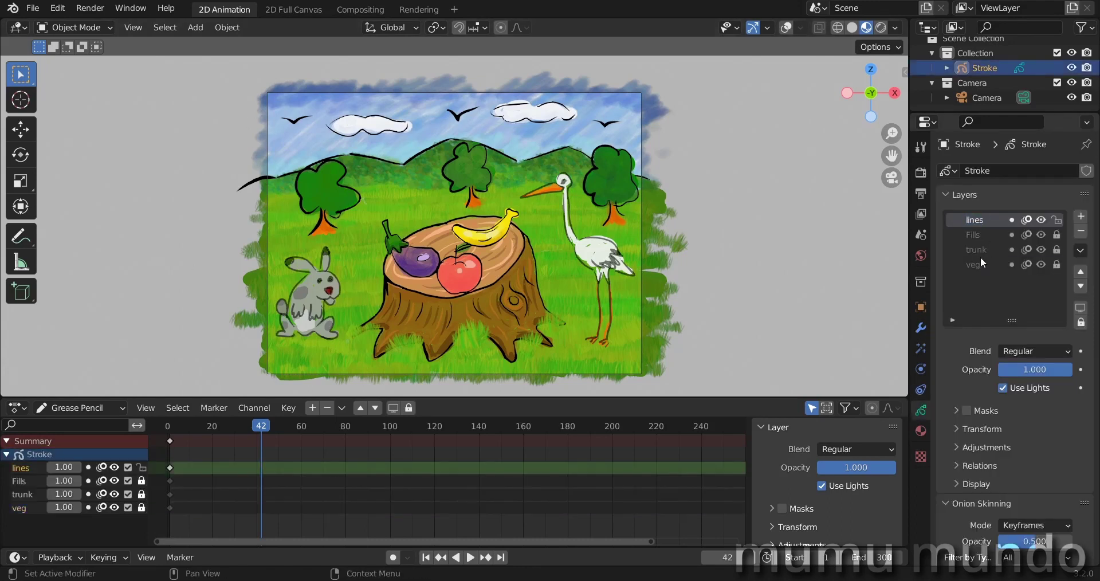
click(921, 431)
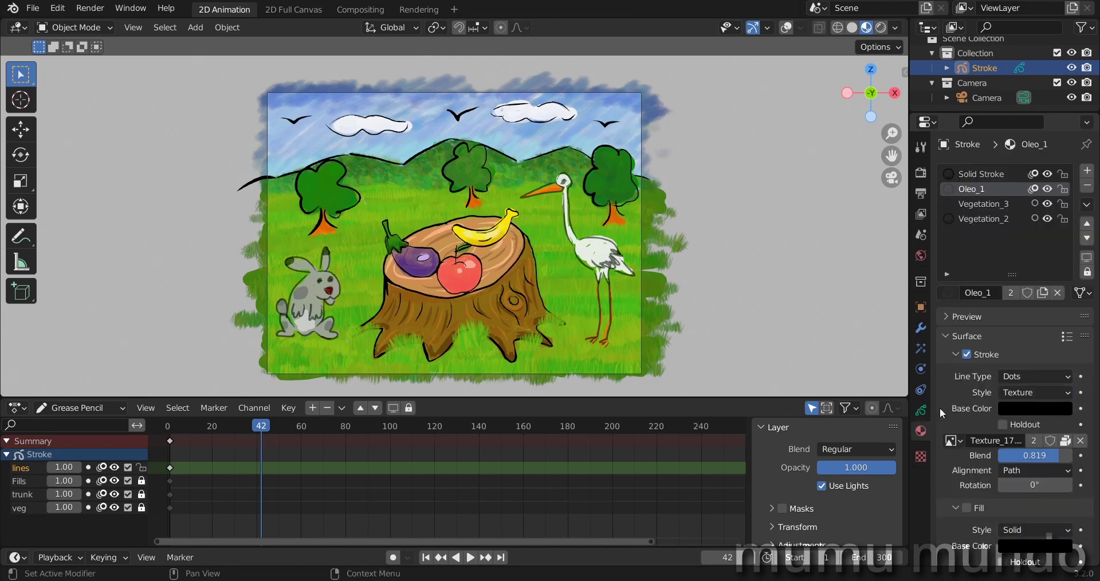
click(921, 328)
Step: Add a Noise modifier with its Influence layer set to veg and inverted
click(987, 170)
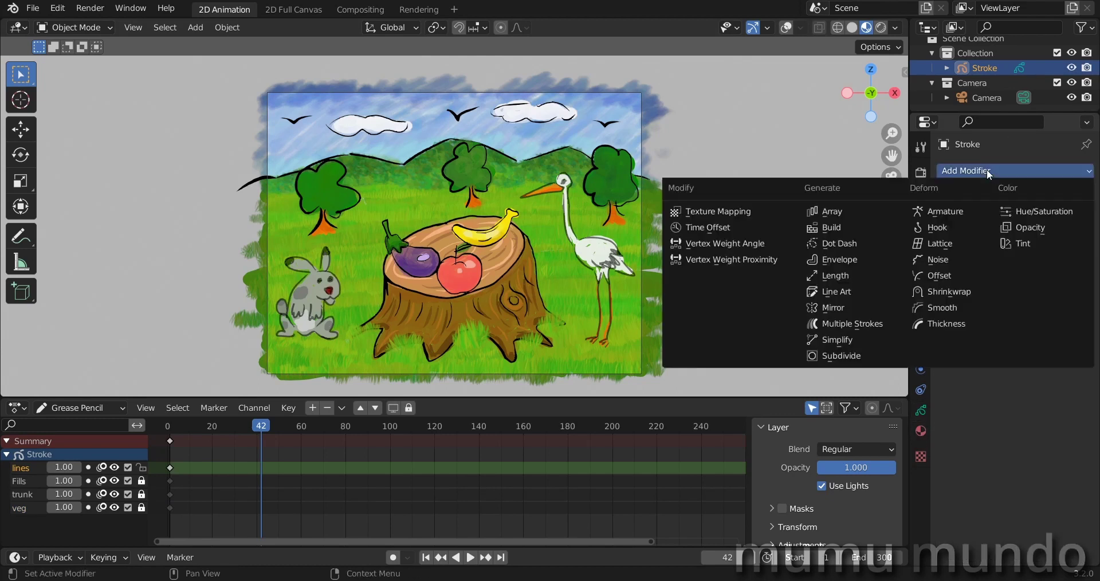
click(933, 263)
click(957, 354)
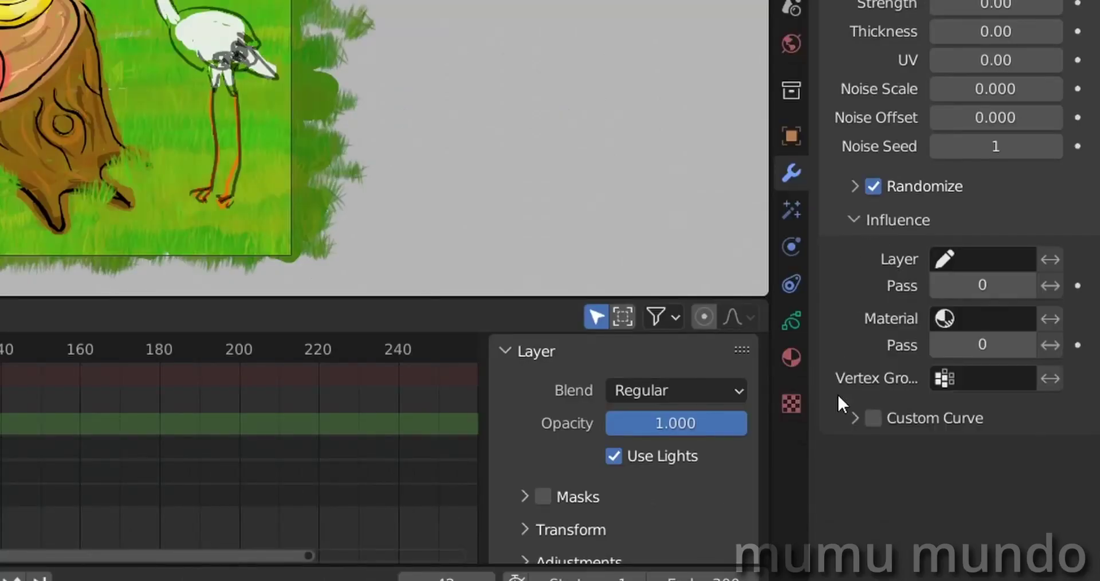
click(982, 263)
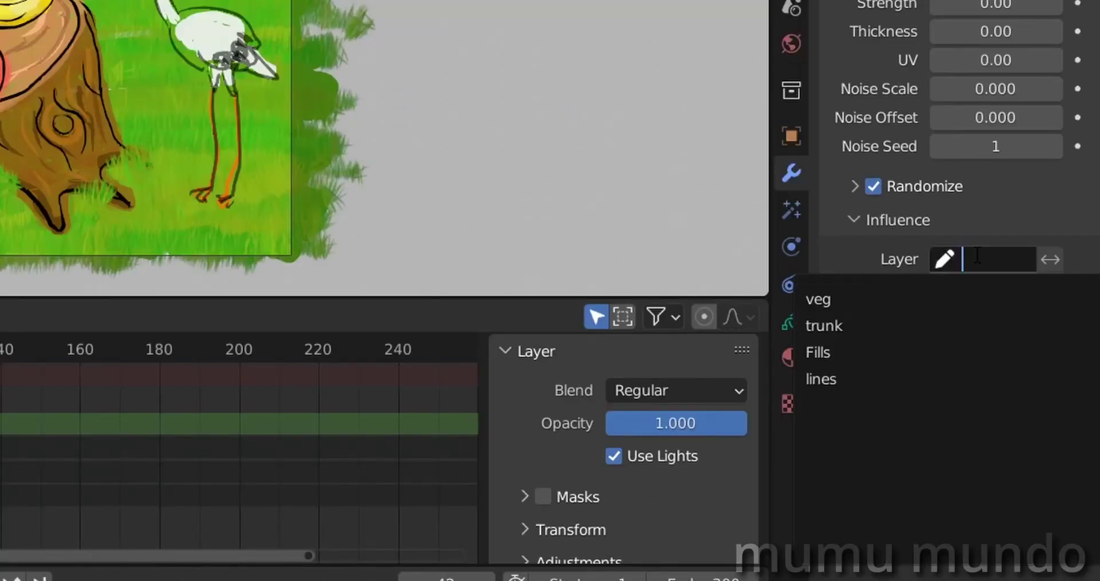
click(883, 292)
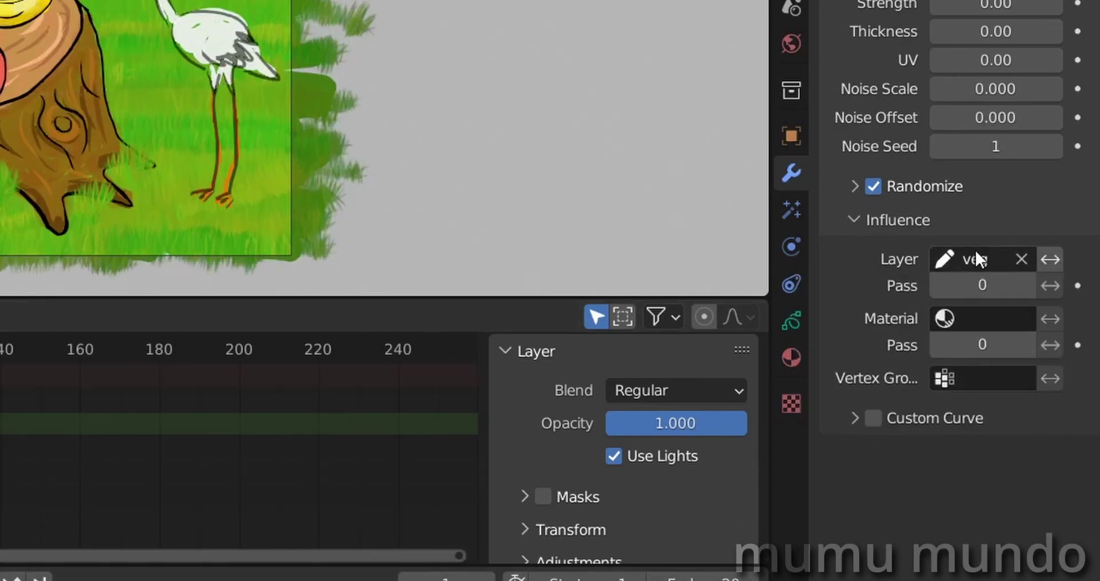
click(1051, 259)
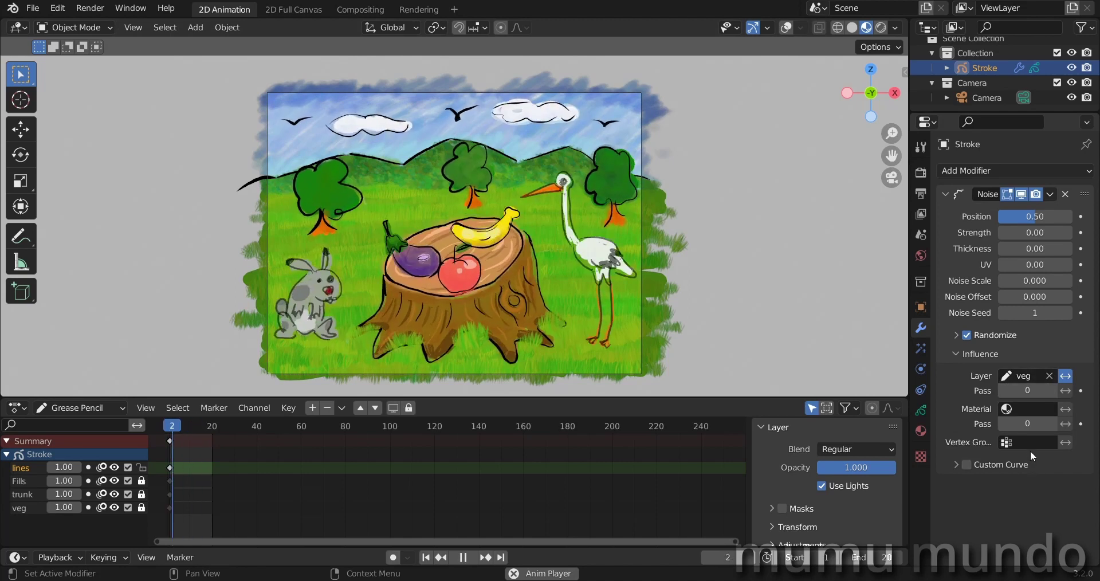
Step: Clear the Noise modifier's veg layer filter and Solid Stroke material filter, with both inversions off
click(1049, 376)
click(1066, 376)
click(1021, 408)
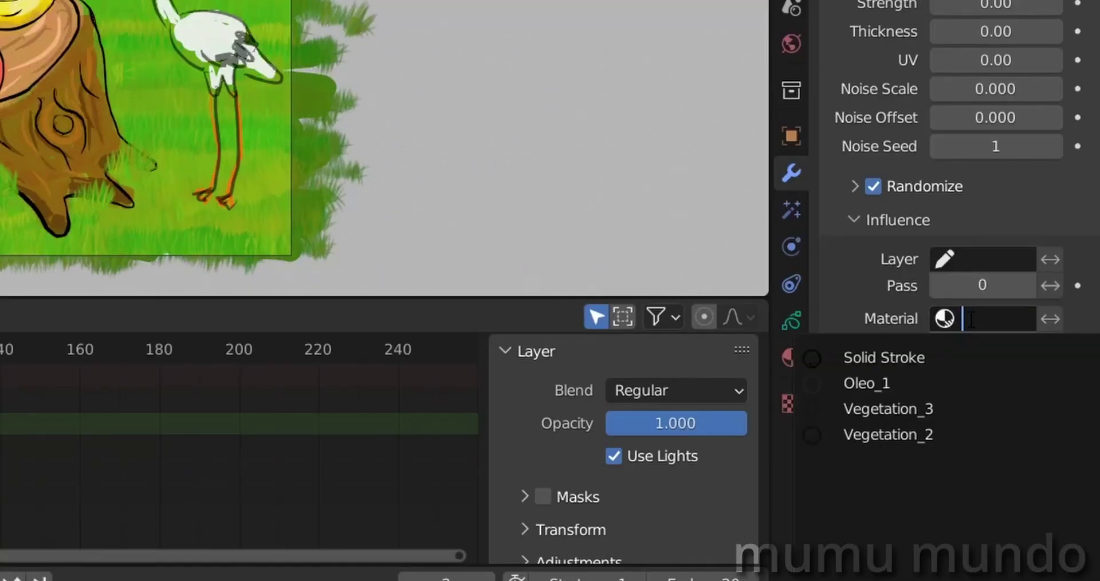
click(971, 429)
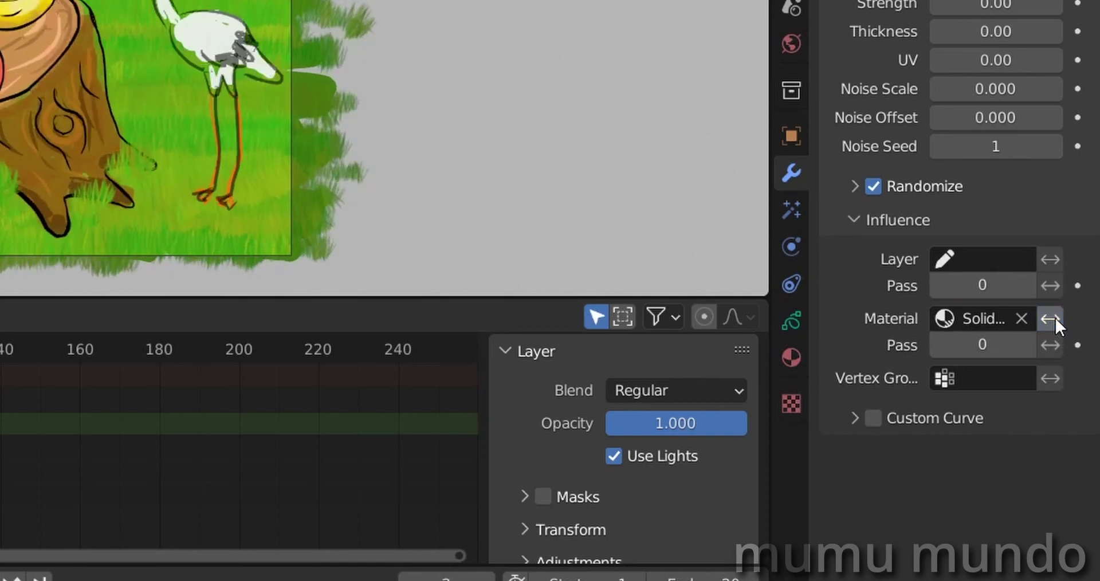
click(1053, 319)
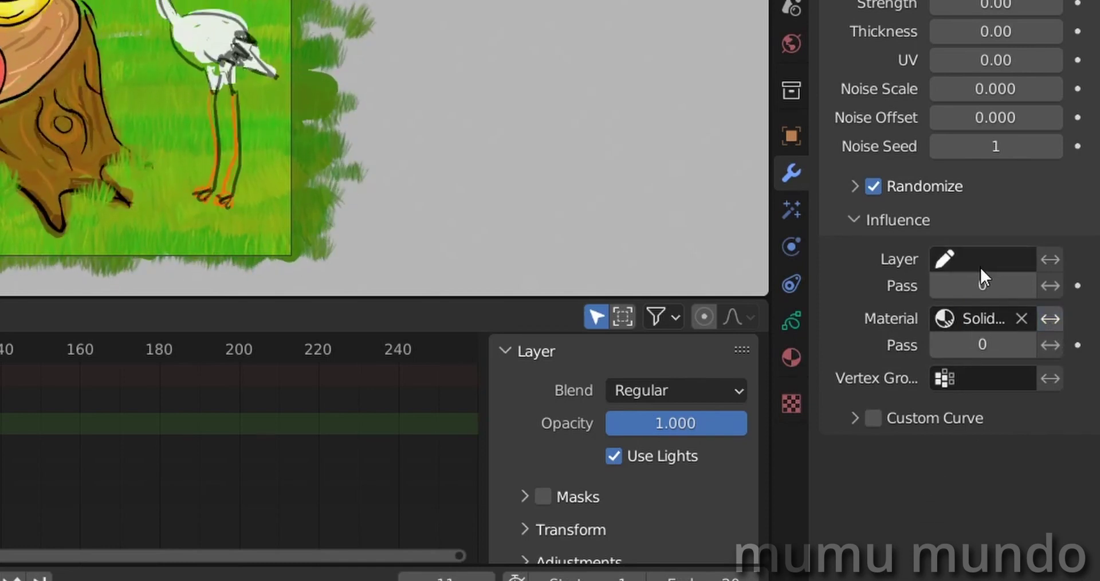
click(1022, 317)
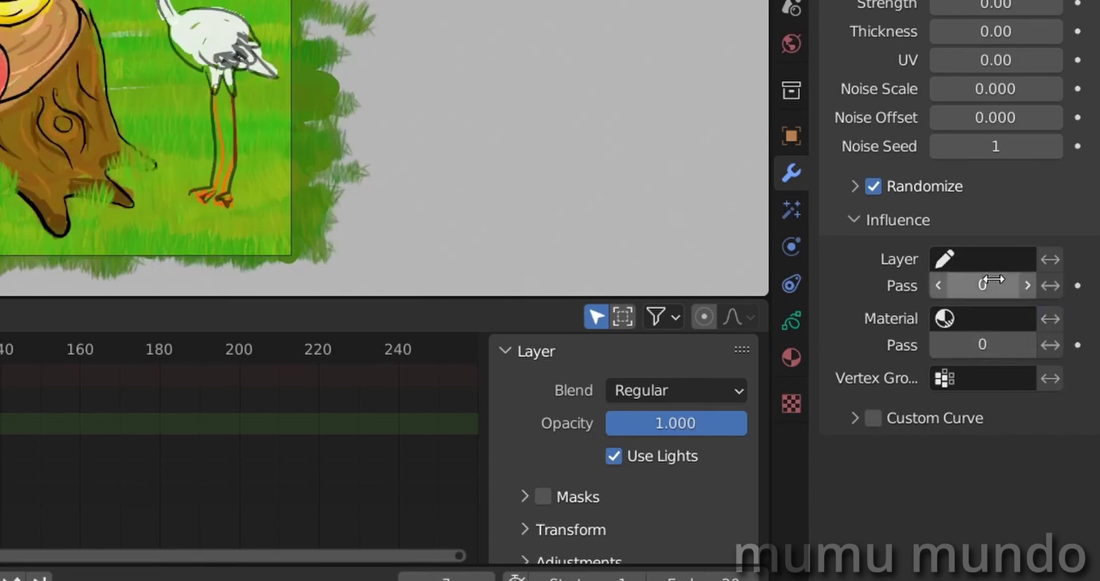
click(970, 258)
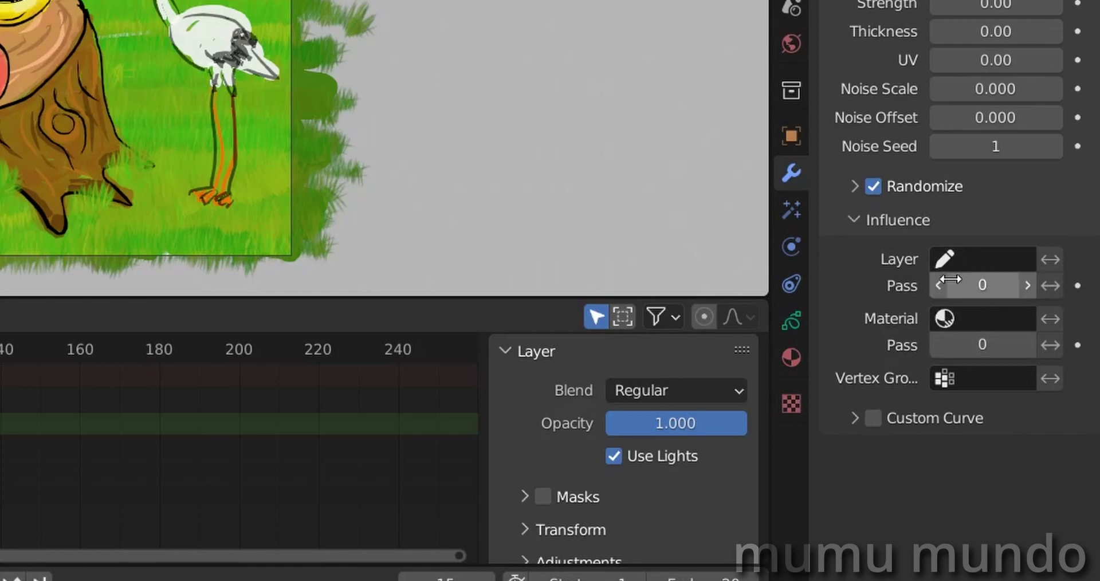
click(983, 259)
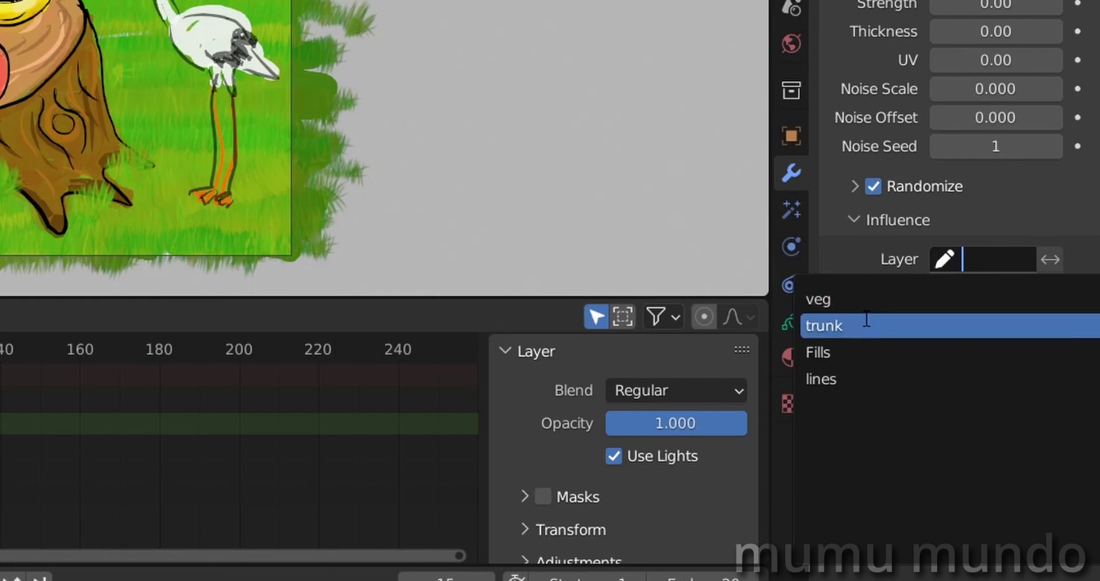
click(872, 270)
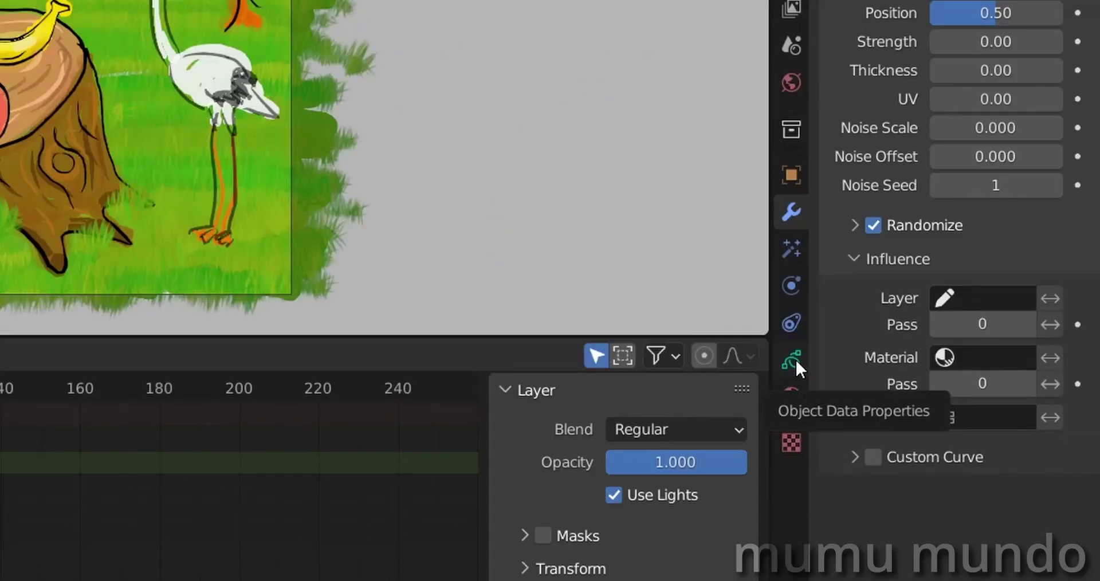
Step: Set the lines layer's Relations Pass Index to 1 in Object Data properties
click(793, 360)
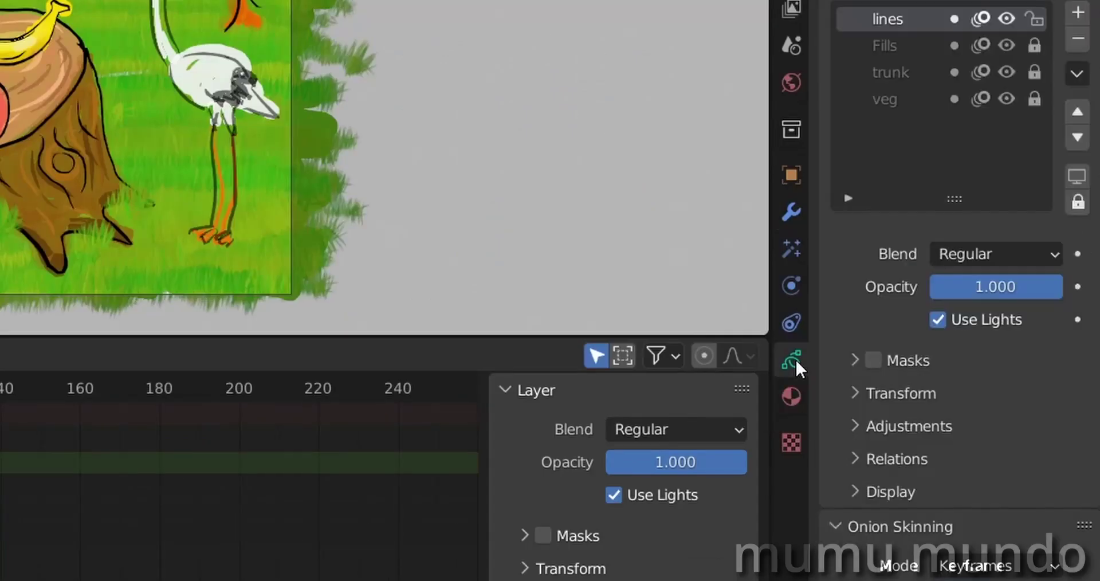
scroll(910, 36, down, 6)
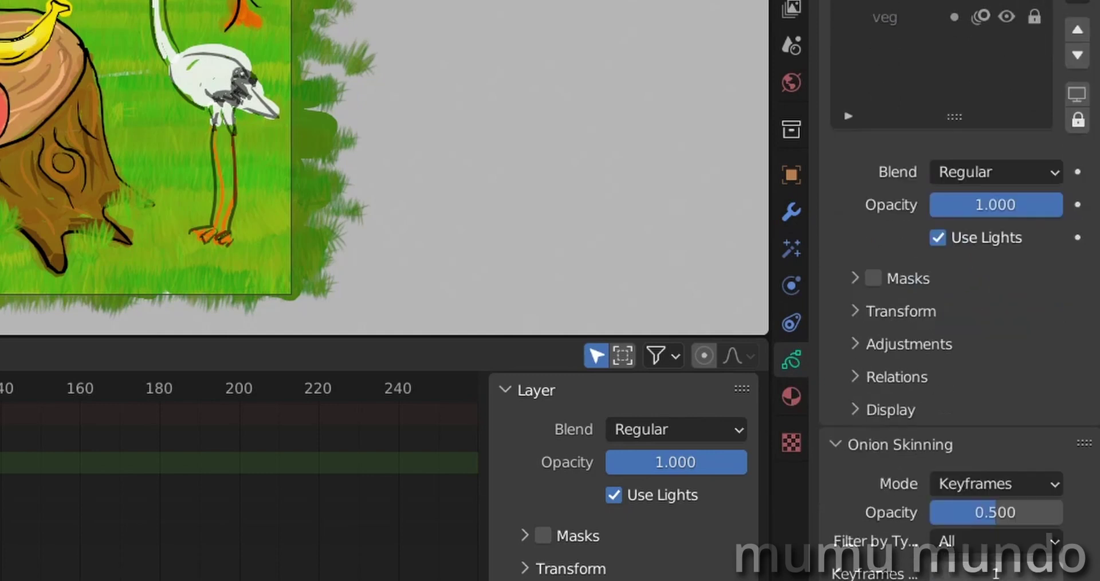
scroll(974, 253, down, 3)
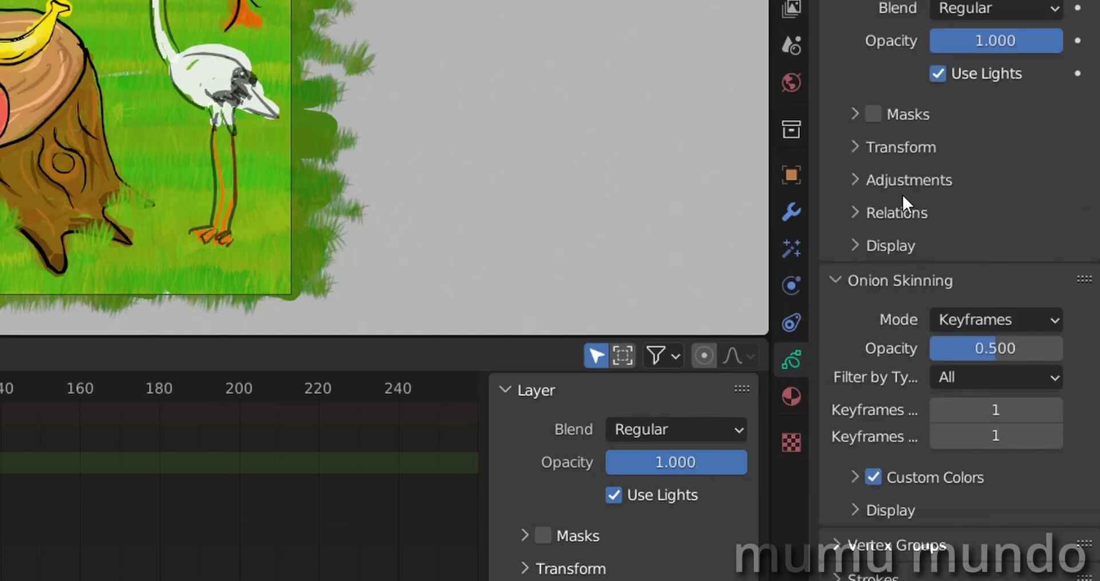
click(854, 213)
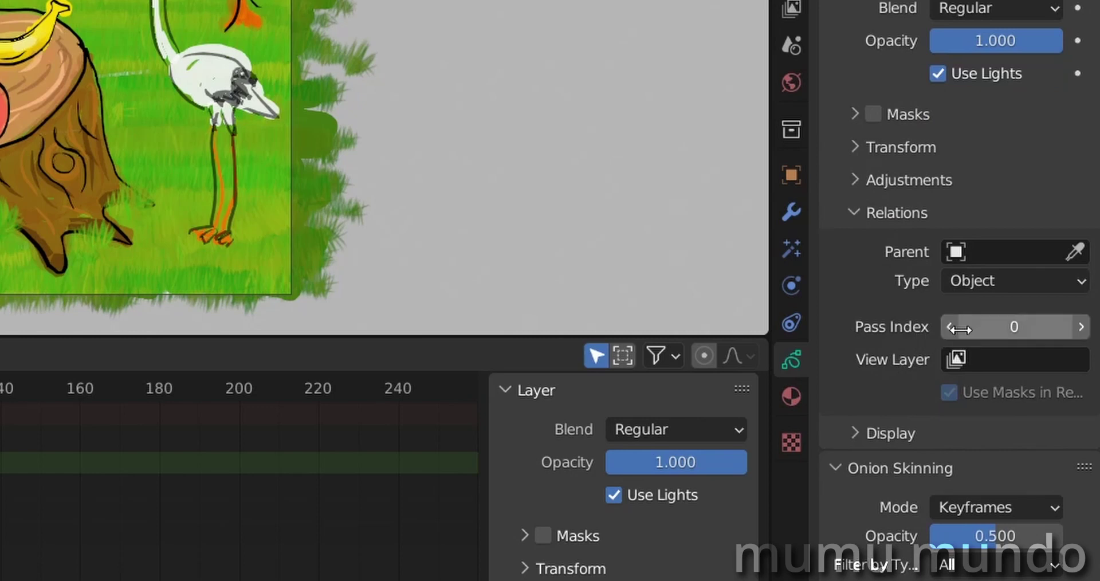
click(1081, 327)
scroll(854, 114, up, 4)
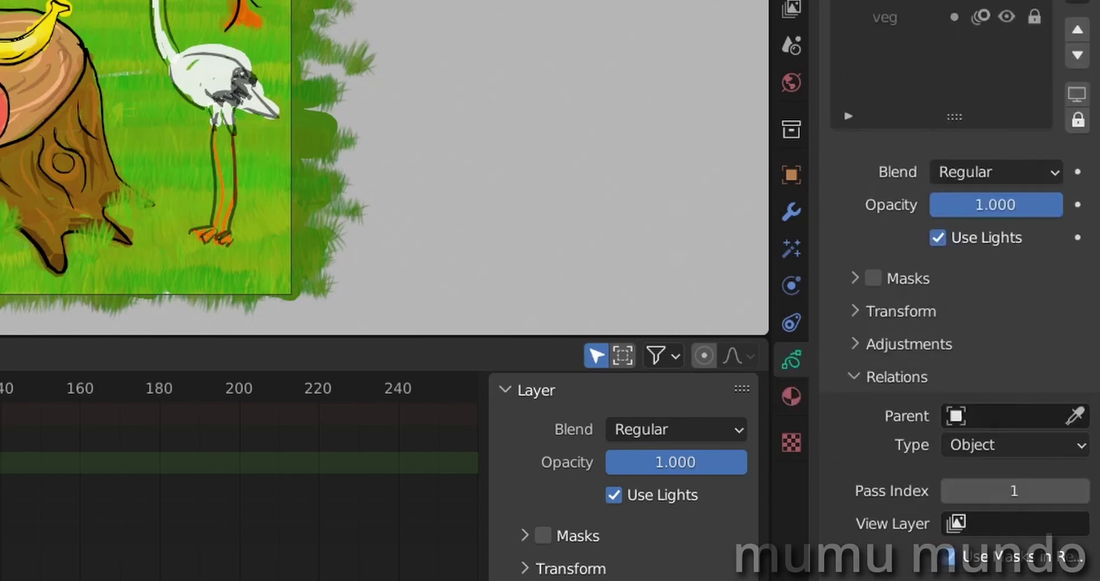
key(ctrl+z)
scroll(843, 275, down, 6)
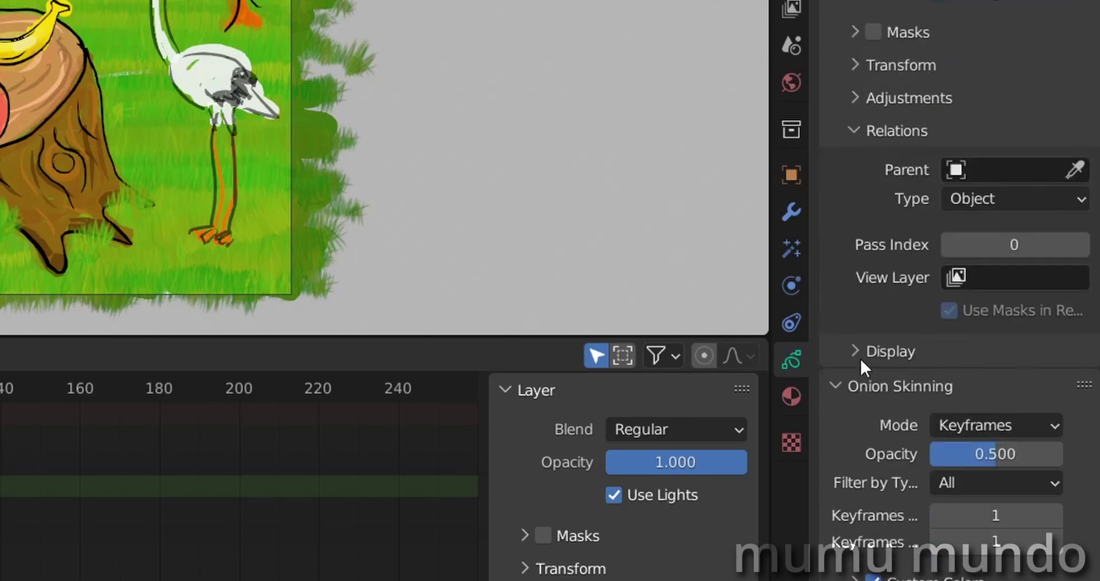
click(1079, 245)
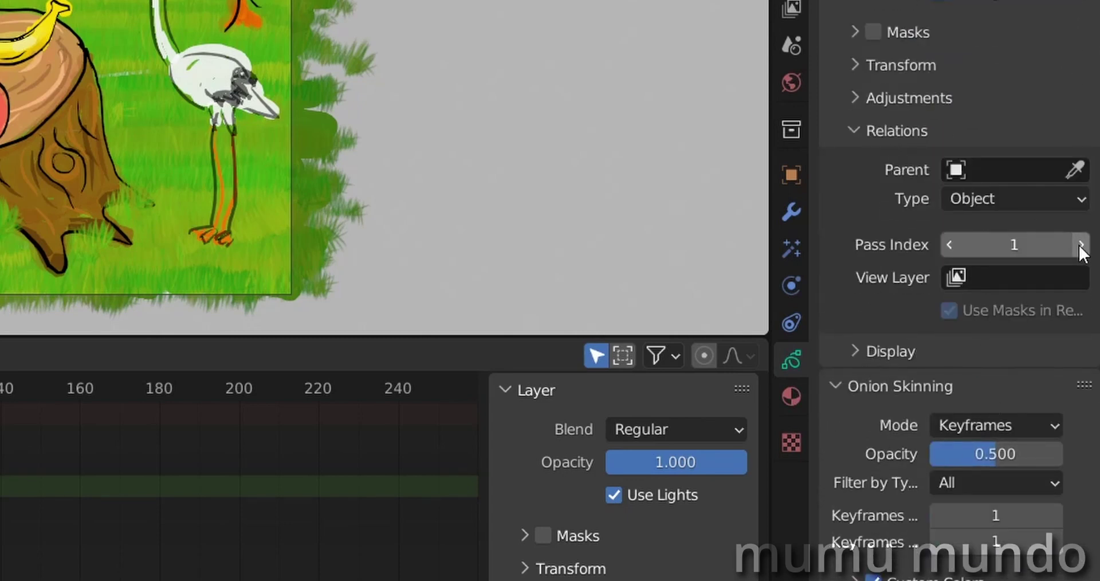
Step: Try the Noise modifier's Layer Pass filter at 1, then reset it to 0
click(794, 225)
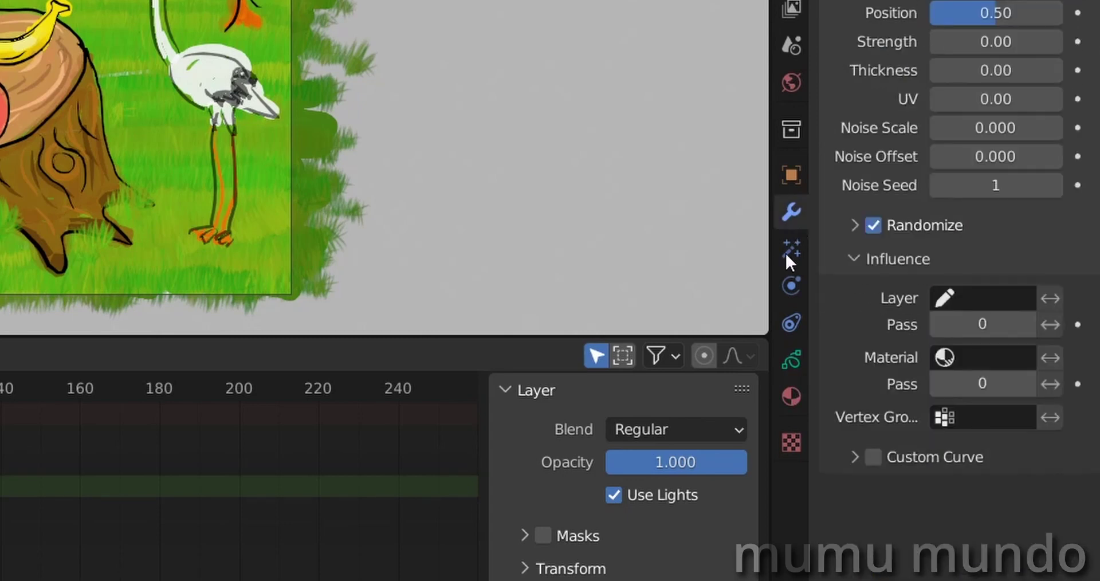
click(1025, 325)
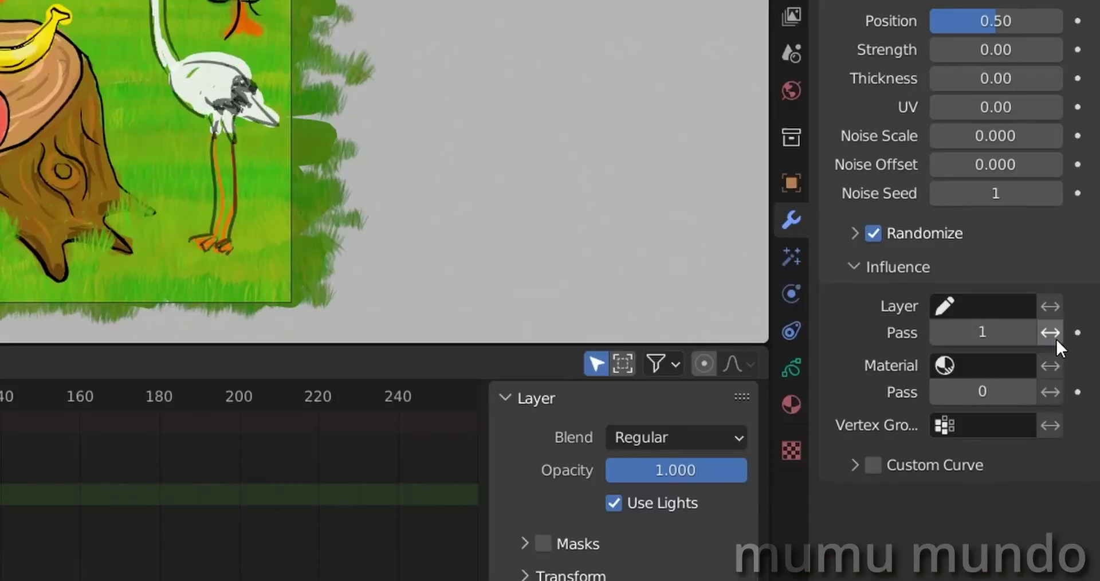
click(1055, 337)
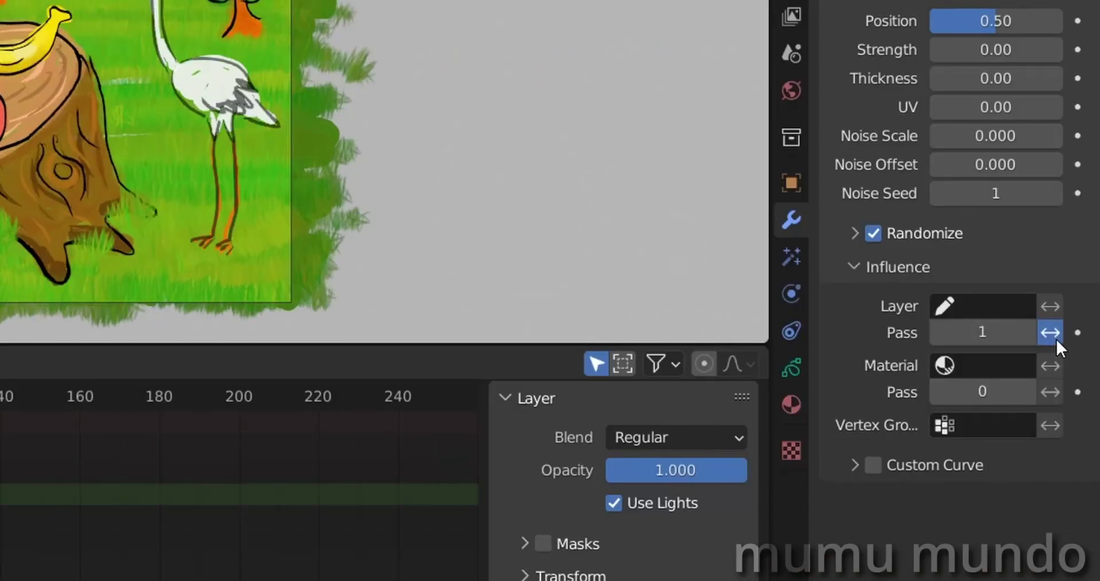
click(1056, 337)
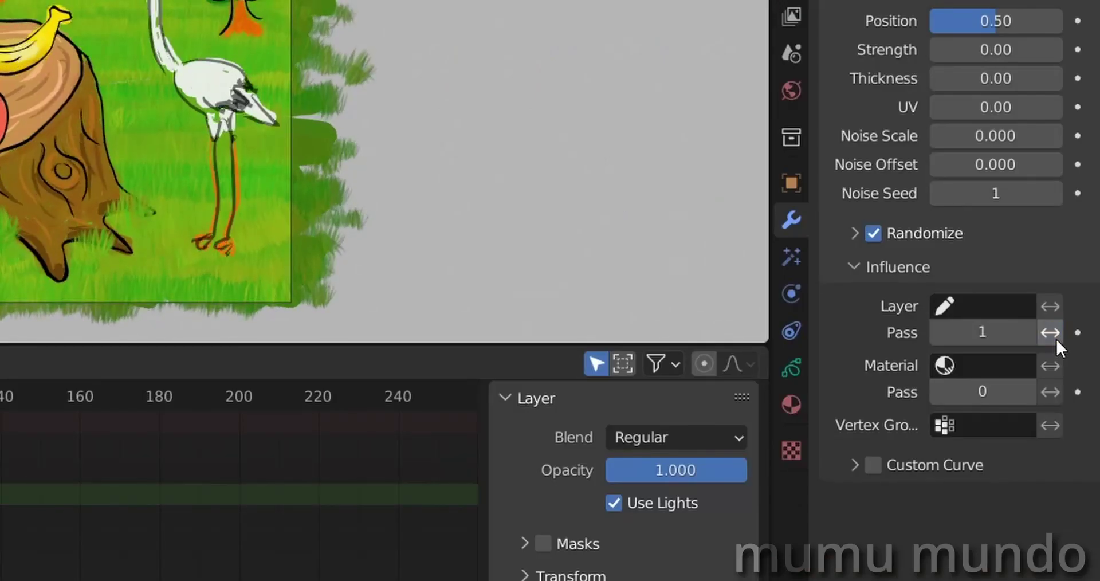
click(938, 332)
click(792, 367)
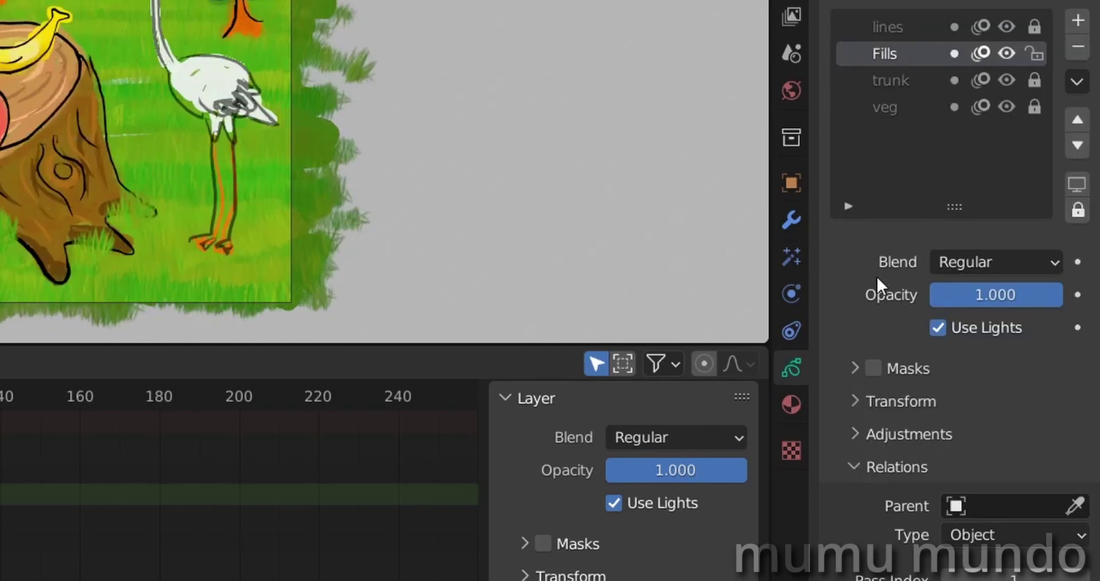
Step: Check the veg layer's pass index, then go back to the Noise modifier settings
scroll(878, 281, down, 5)
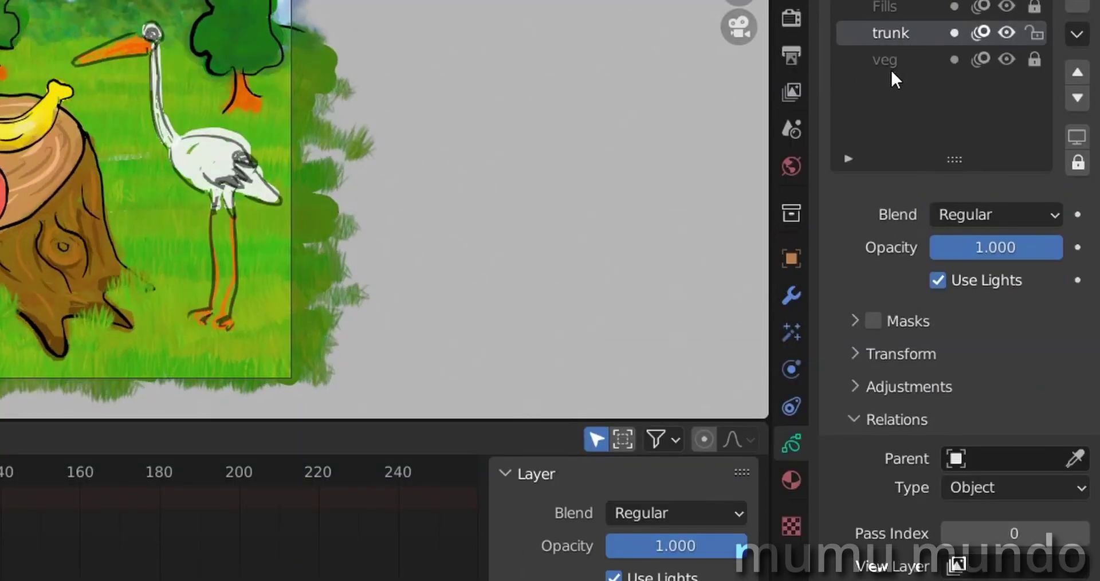
click(889, 66)
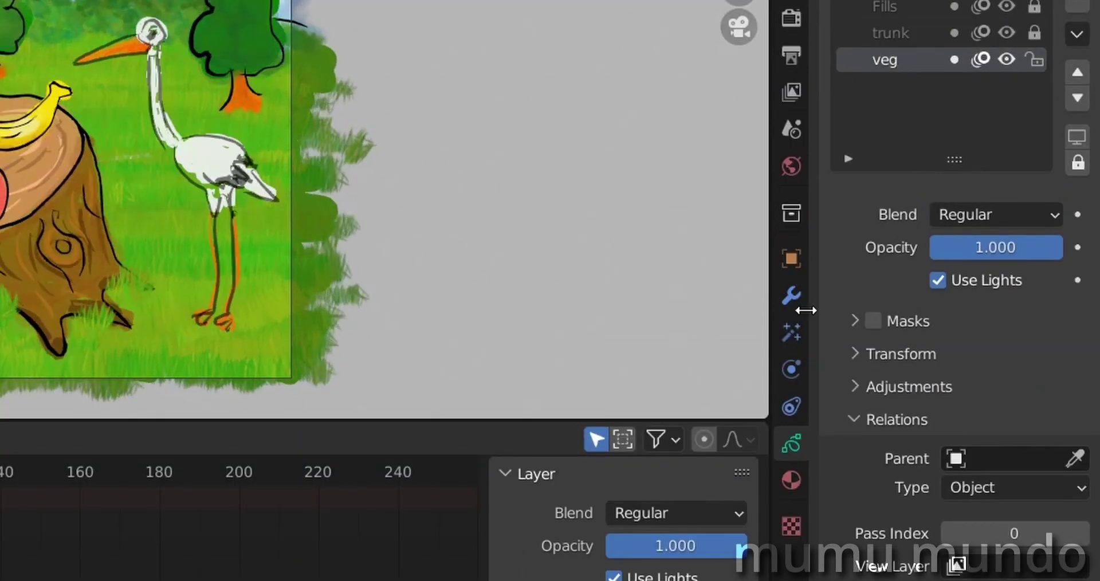
click(792, 296)
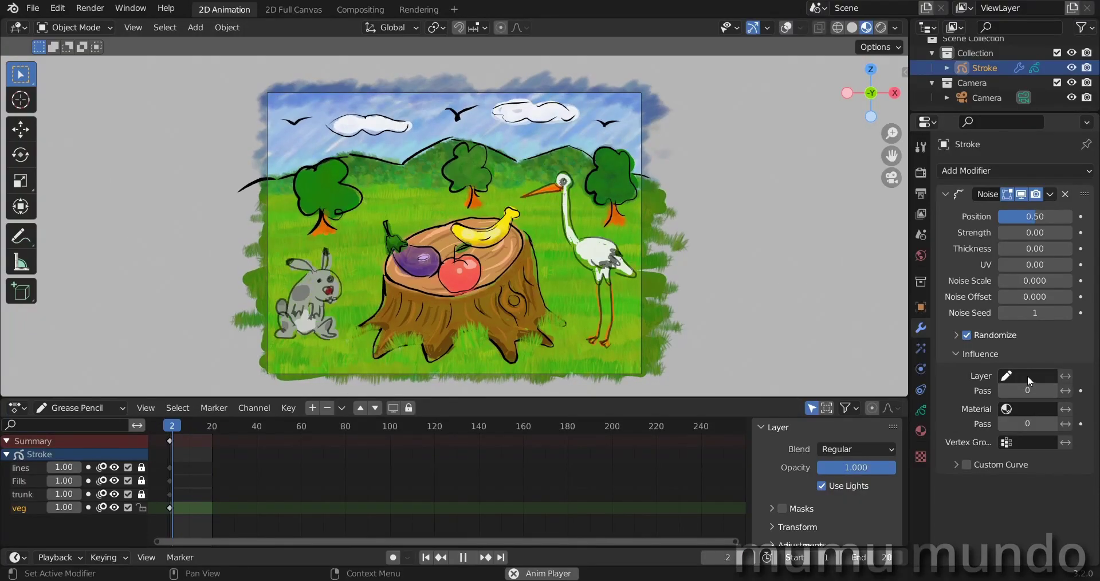
Step: Set the trunk layer's Pass Index to 2 in the layer Relations settings
click(922, 411)
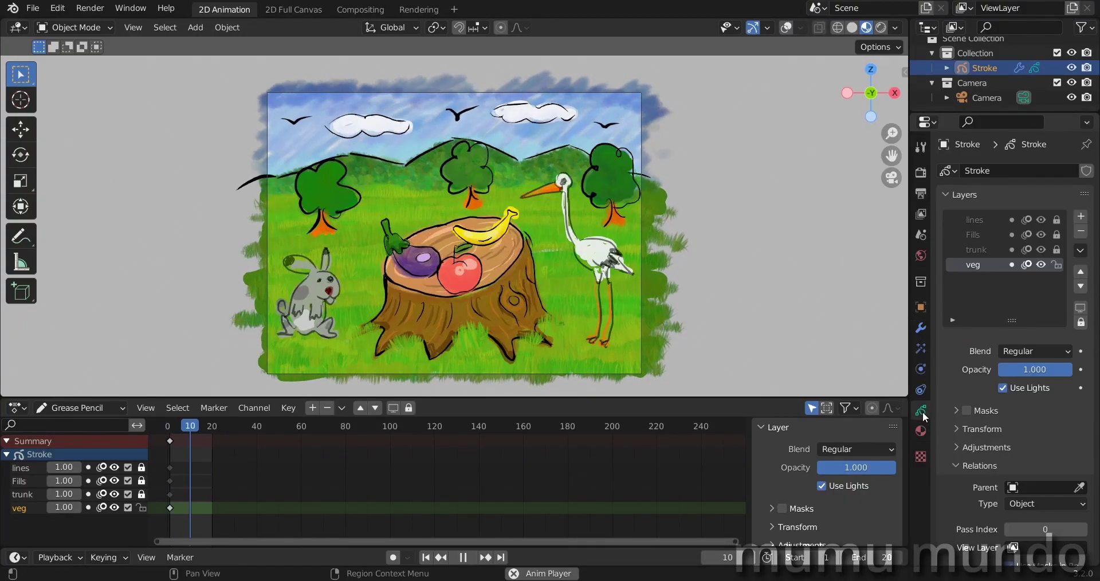
click(989, 247)
scroll(1081, 456, down, 4)
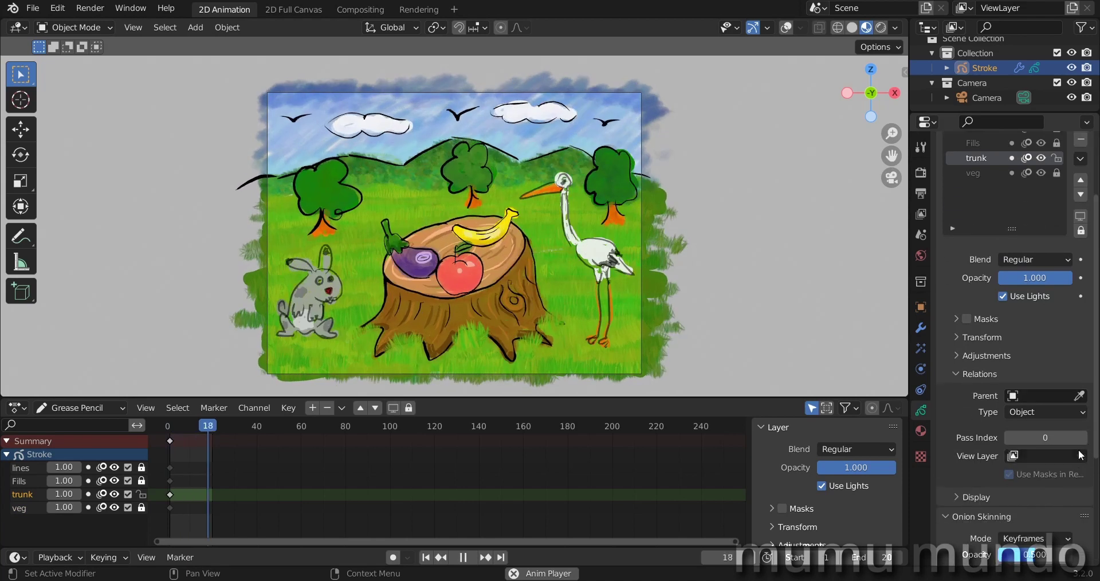
click(1083, 438)
click(1083, 438)
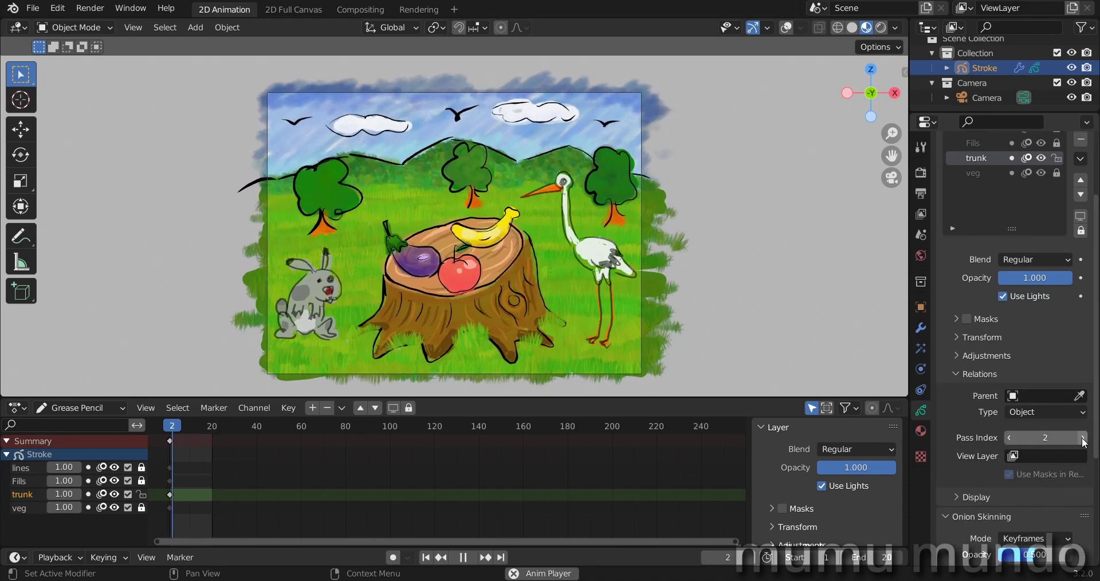
click(977, 174)
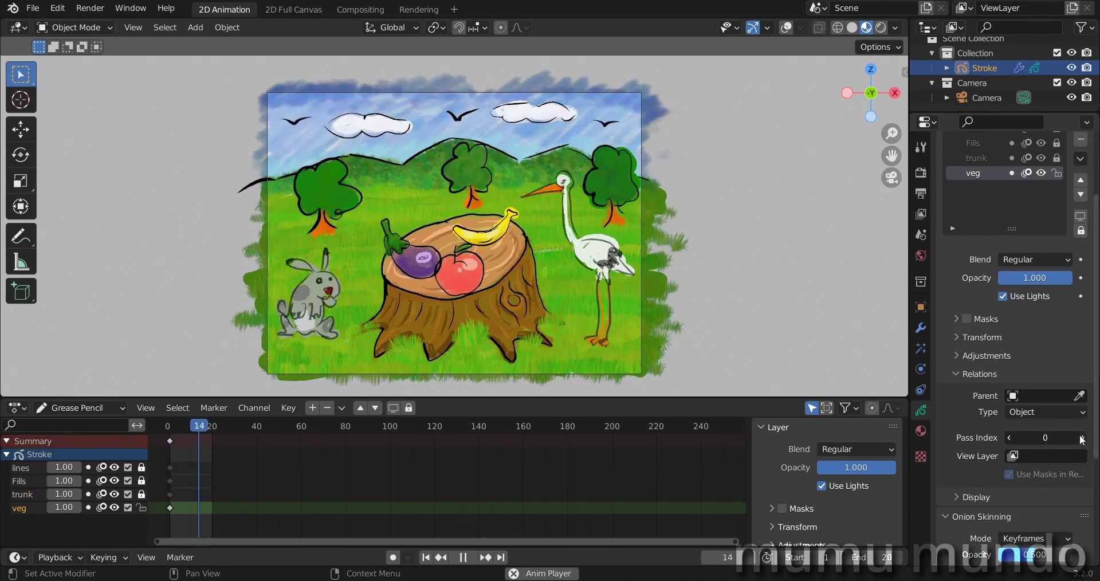
Step: Set the Noise modifier's Layer Pass to 2 and insert a keyframe on it
click(923, 327)
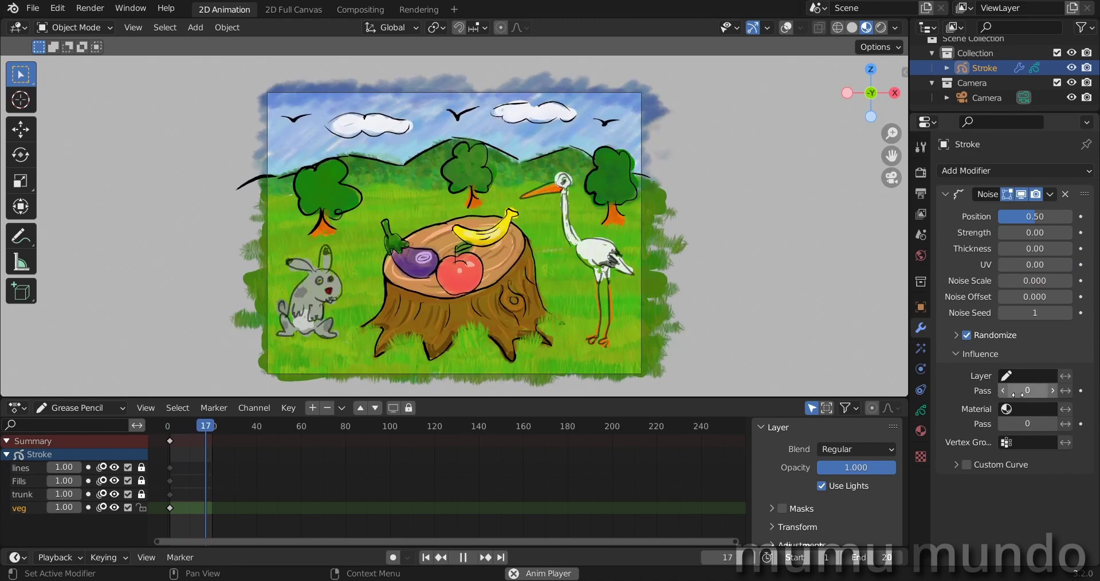
click(1051, 390)
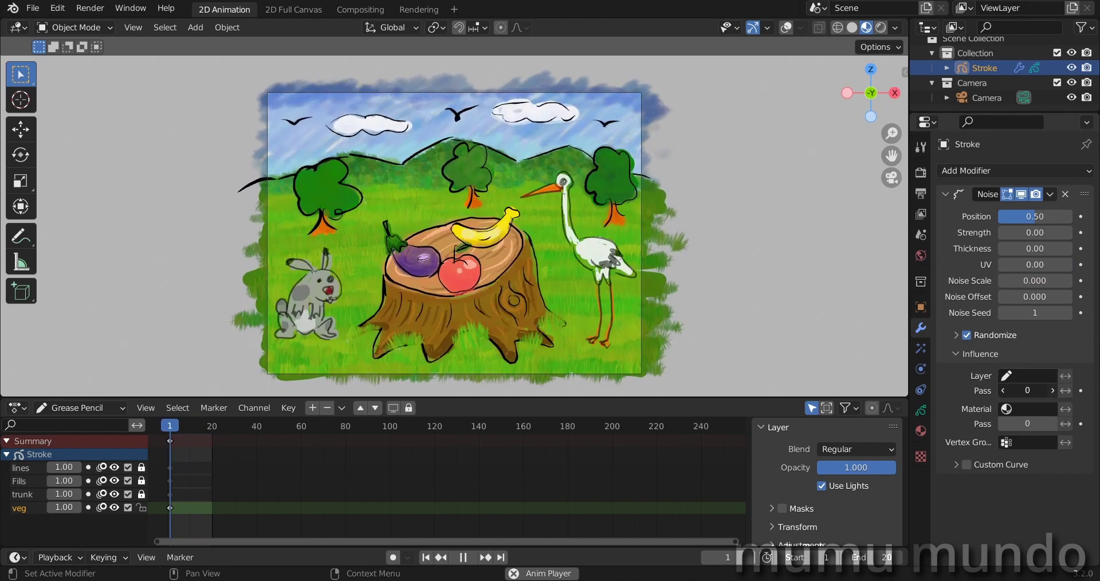
click(1051, 390)
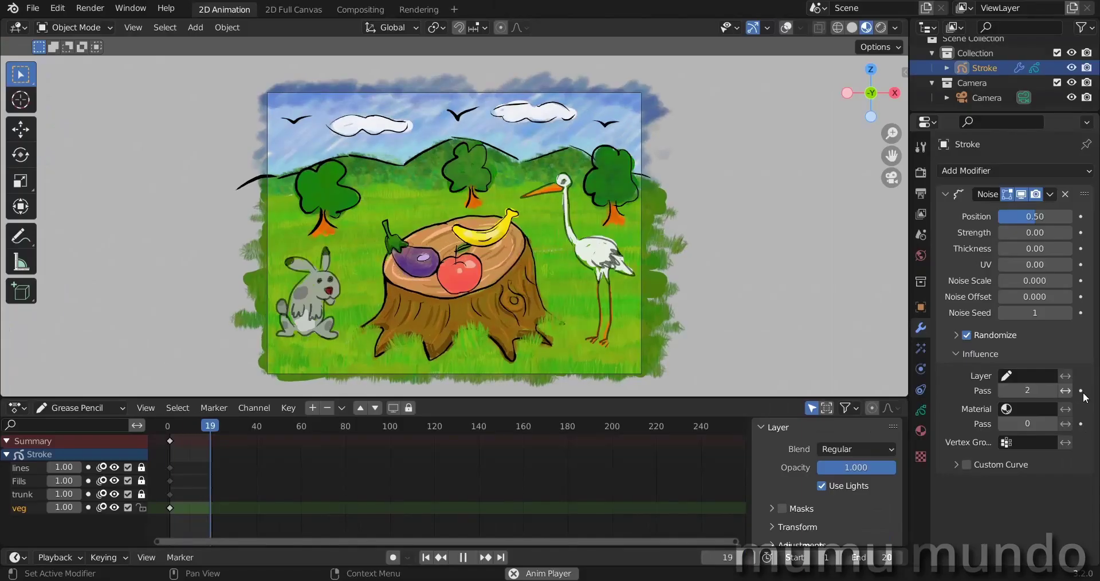
click(1079, 408)
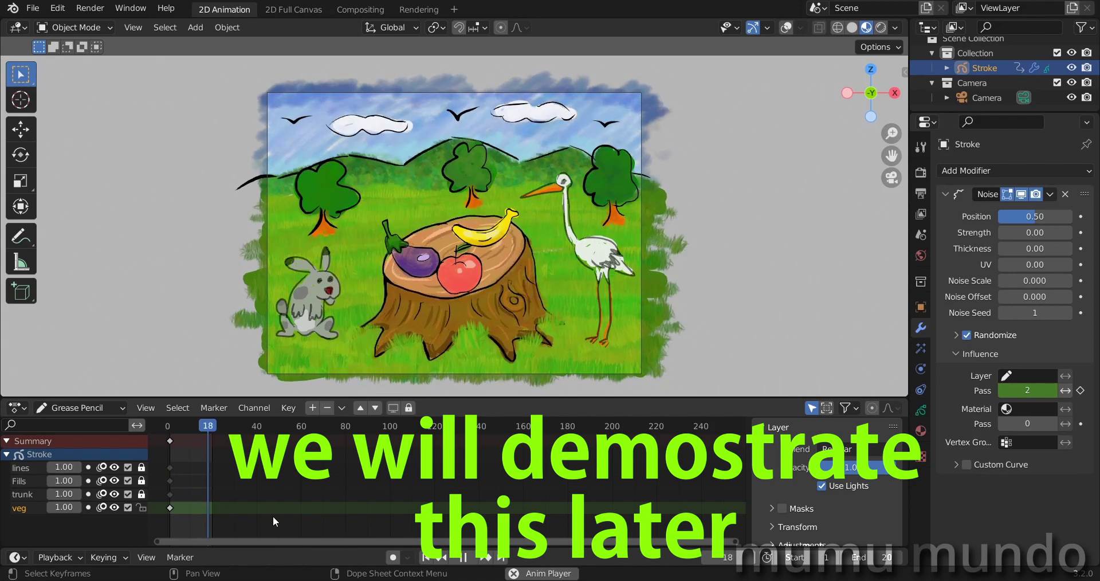
Step: Delete the Layer Pass keyframe in the Dope Sheet, then return the editor to Grease Pencil mode
key(space)
click(53, 408)
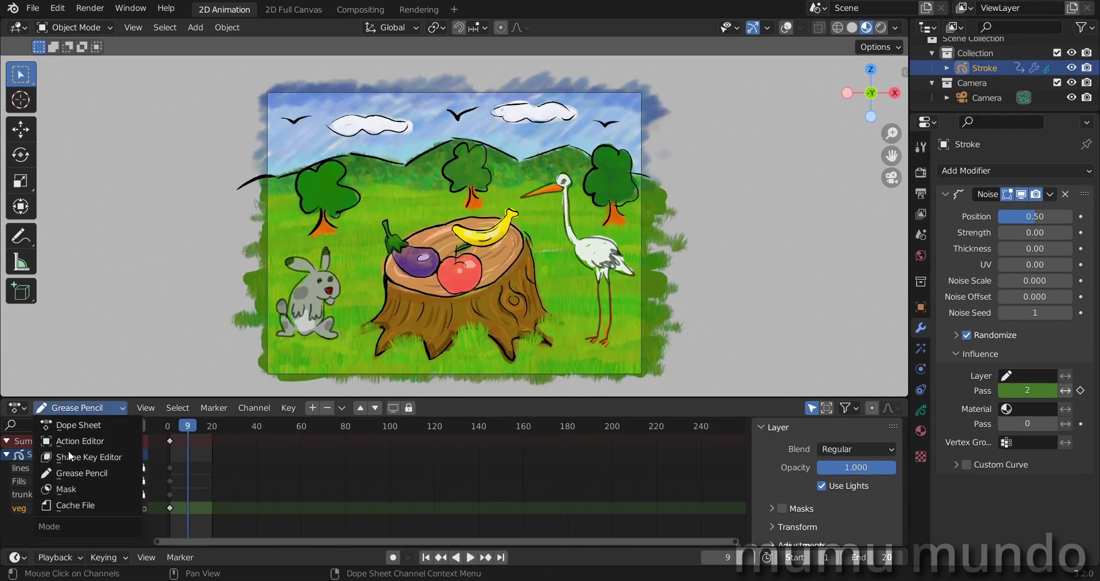
click(80, 424)
scroll(230, 499, up, 8)
key(x)
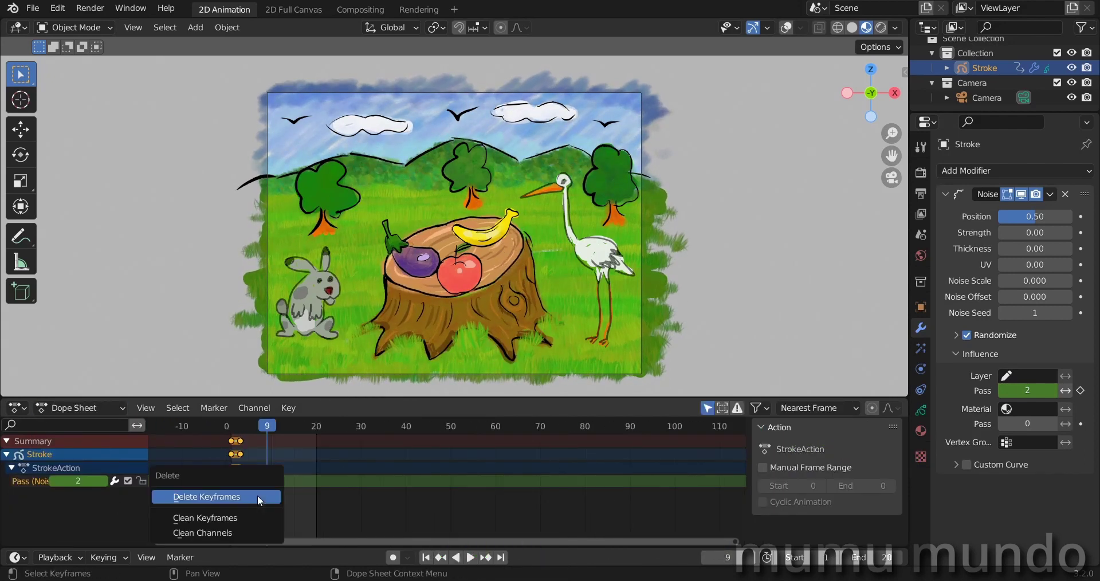
click(260, 500)
click(71, 408)
click(69, 472)
Step: Set the Noise modifier's Layer Pass back to 0 during playback
key(space)
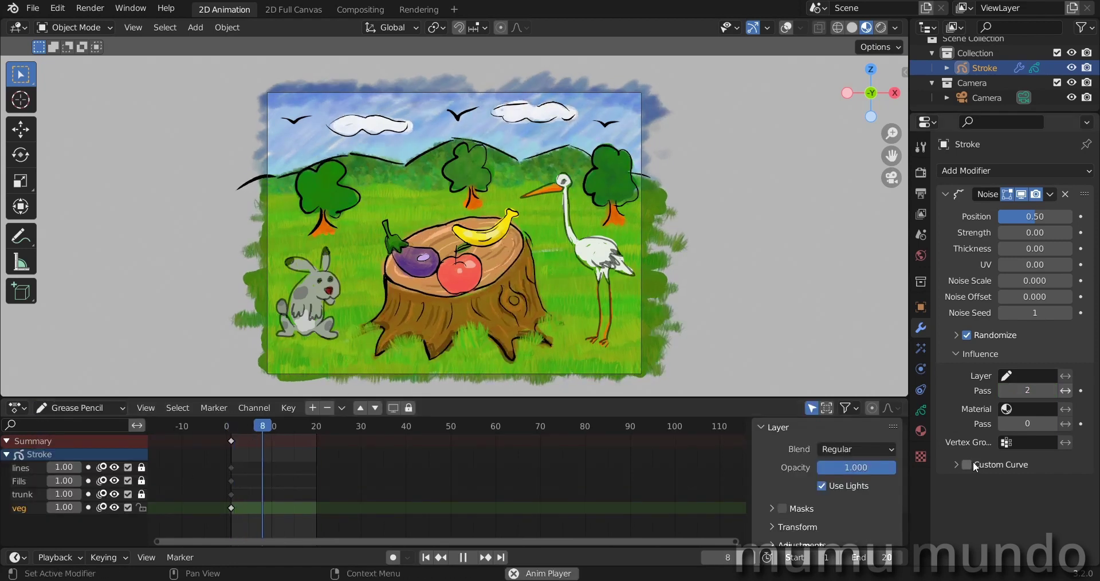
double_click(1023, 394)
text(0)
key(Return)
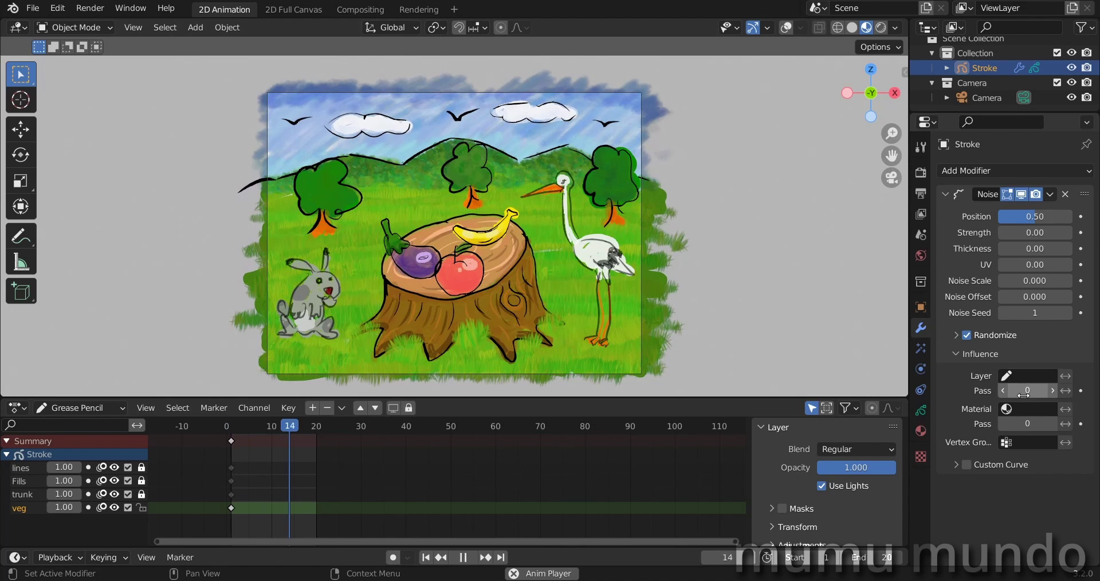
click(920, 431)
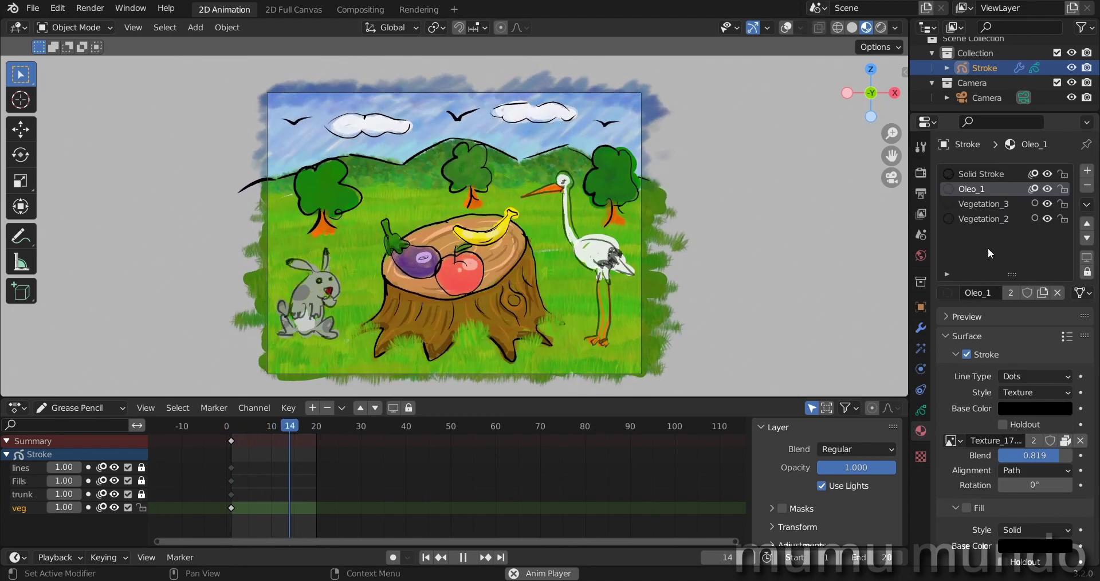
Step: Compare the materials' settings and leave Solid Stroke active with Pass Index 1
click(981, 173)
key(space)
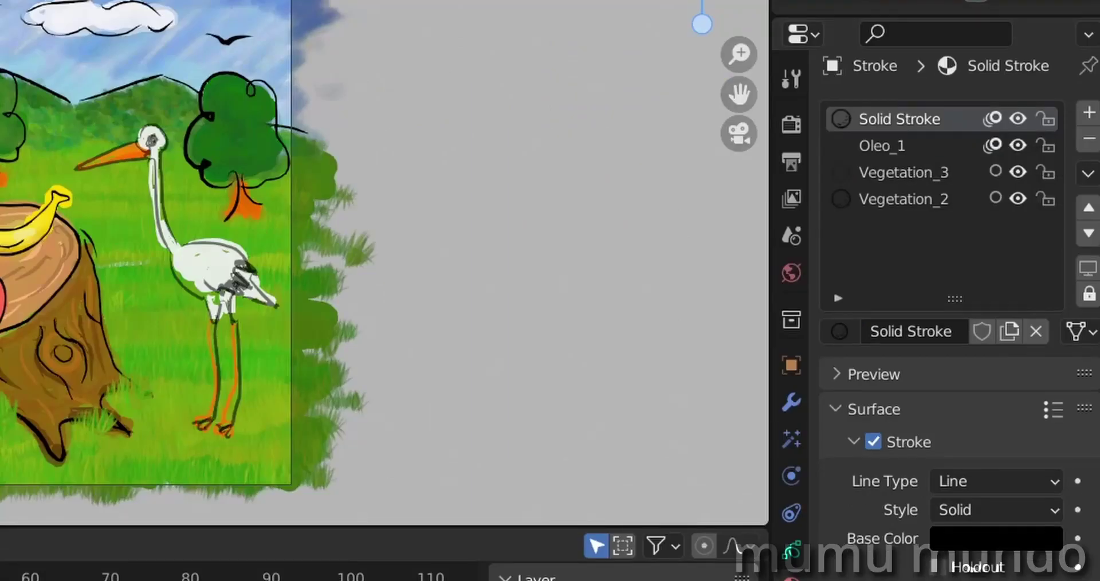
click(903, 148)
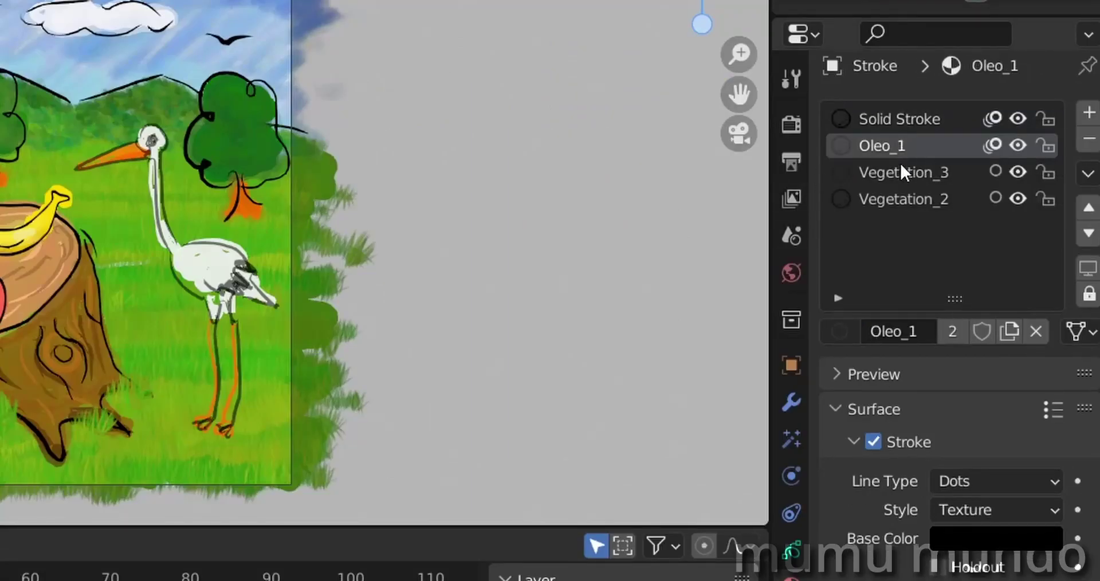
click(899, 174)
click(899, 197)
click(921, 121)
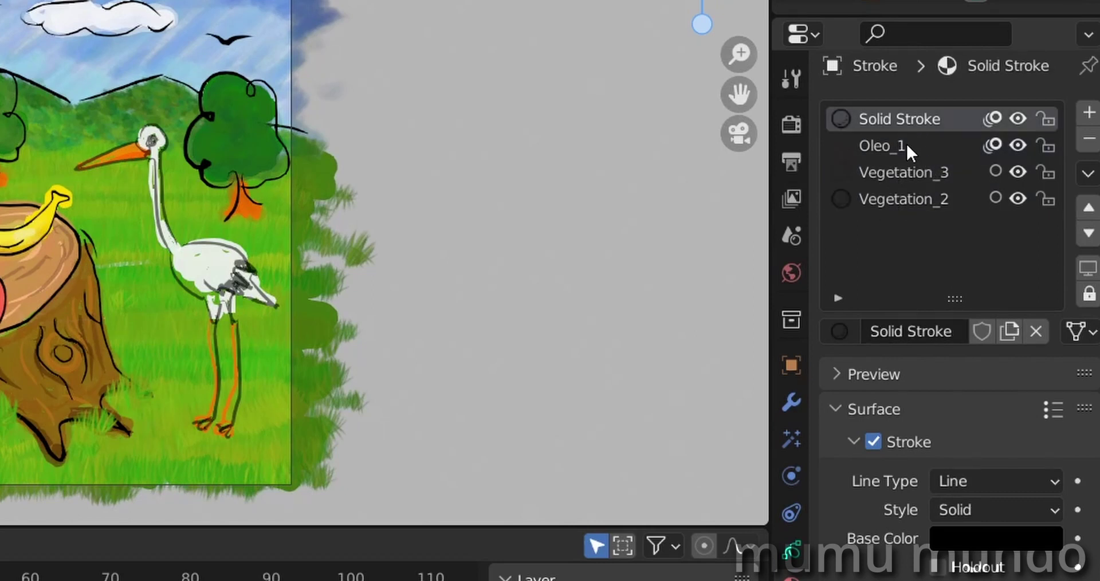
click(905, 145)
click(903, 172)
click(901, 199)
click(911, 118)
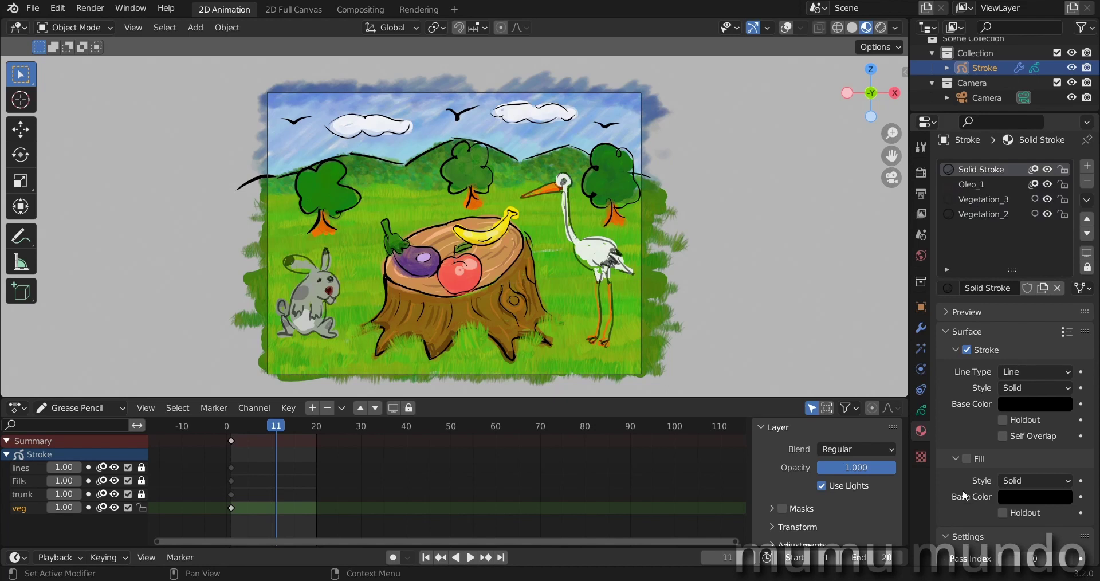
scroll(962, 490, down, 1)
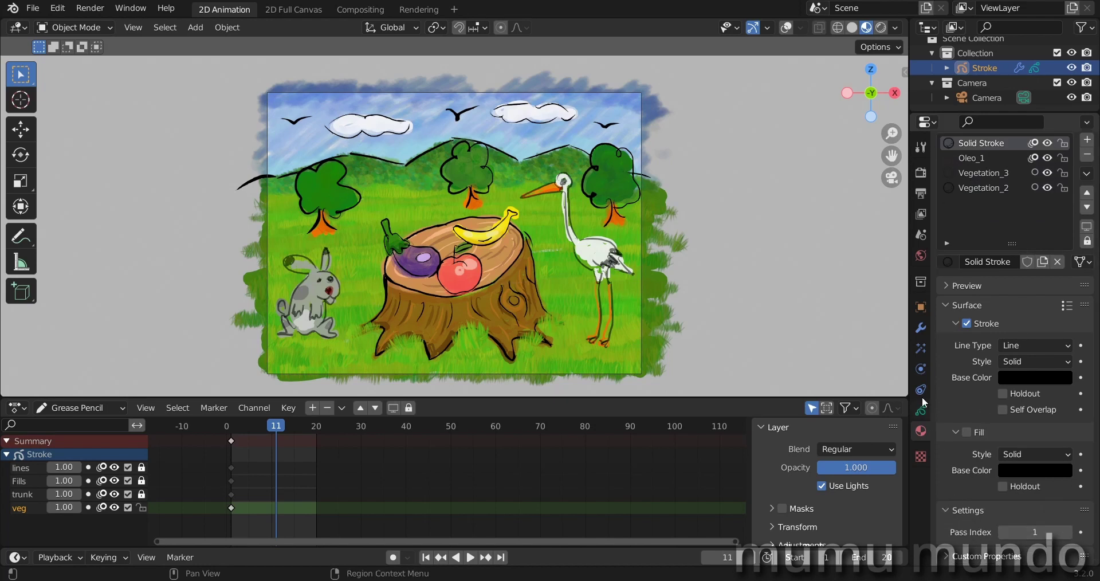
click(921, 328)
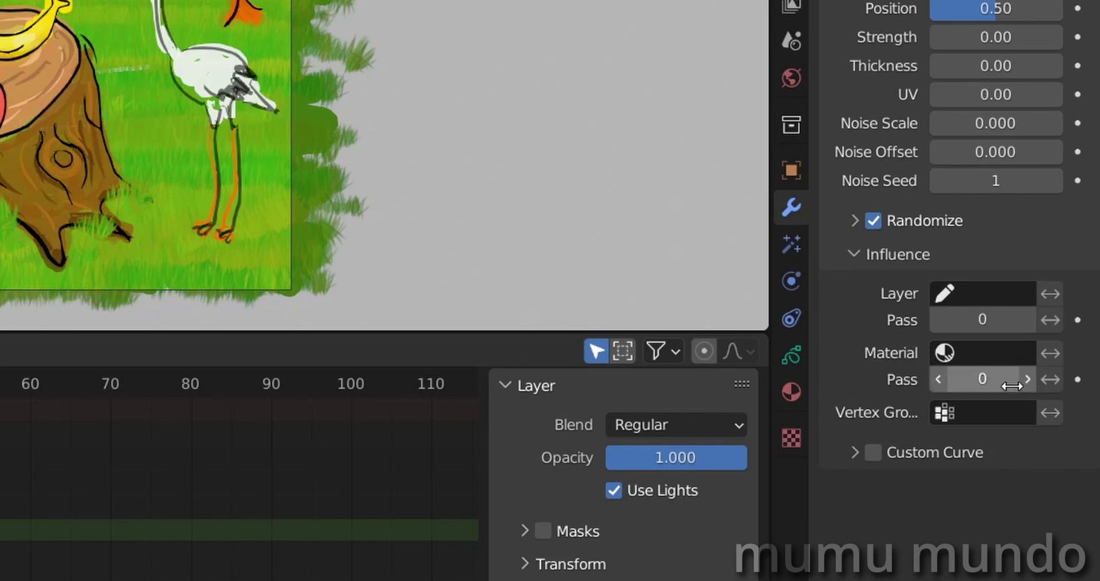
Step: Set the Noise modifier's Material Pass to 1 and preview the wobbling outlines, scrubbing to frame 6
click(1028, 381)
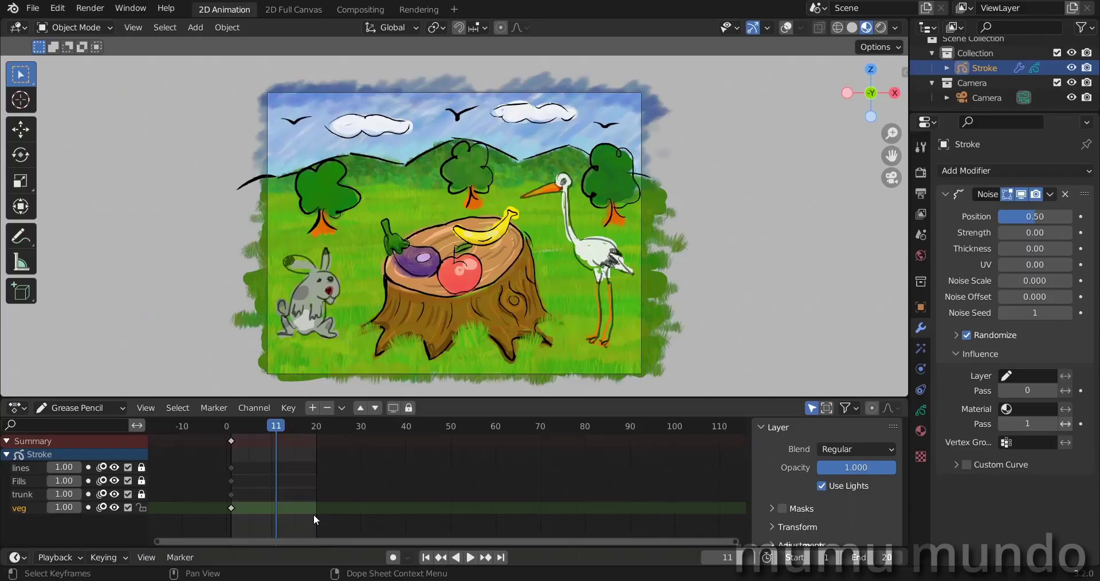
key(space)
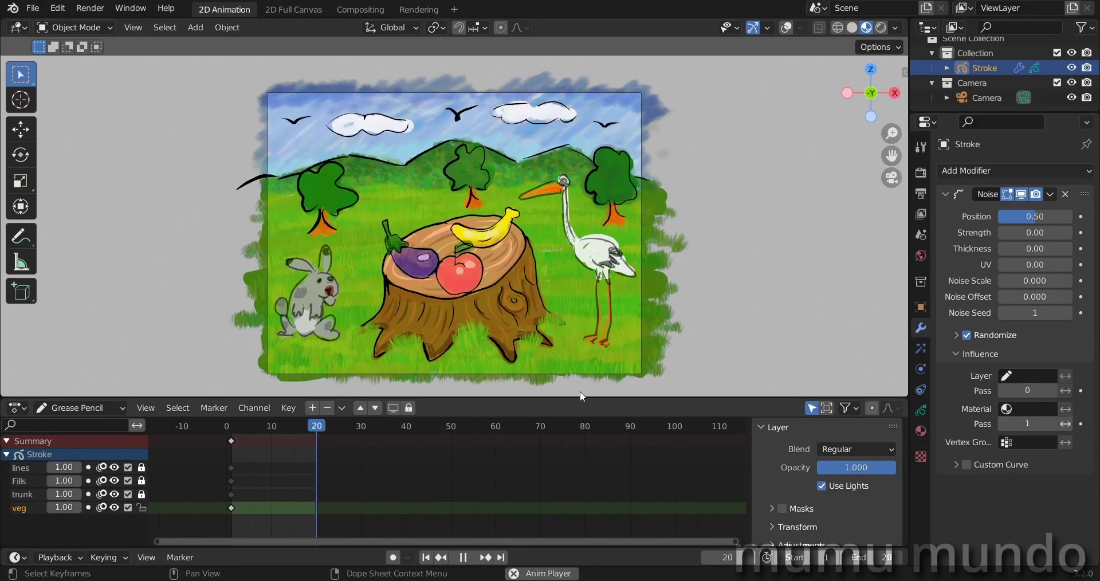
scroll(545, 301, up, 5)
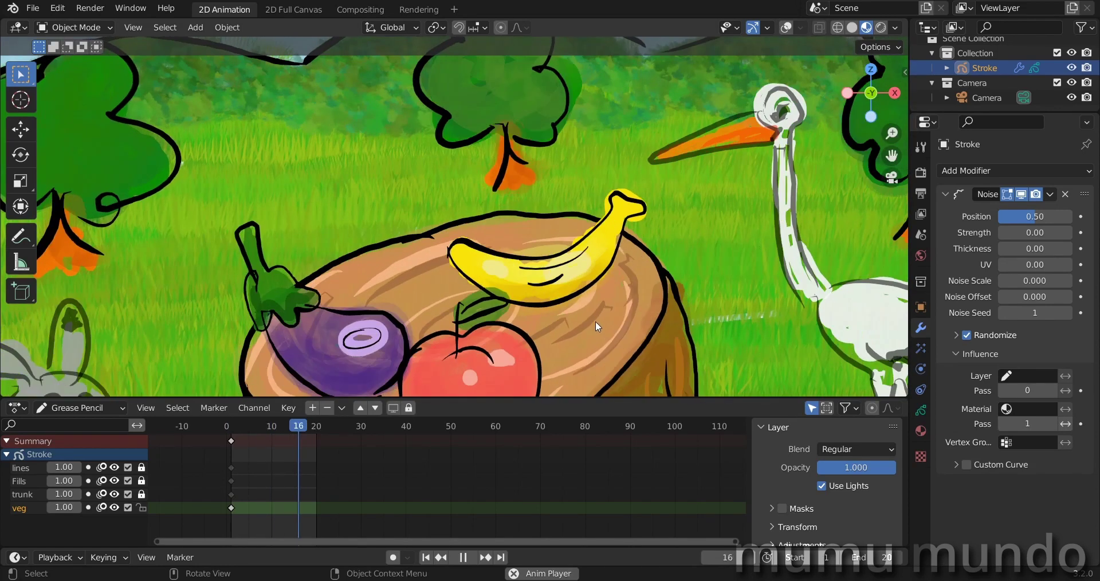
scroll(564, 273, up, 2)
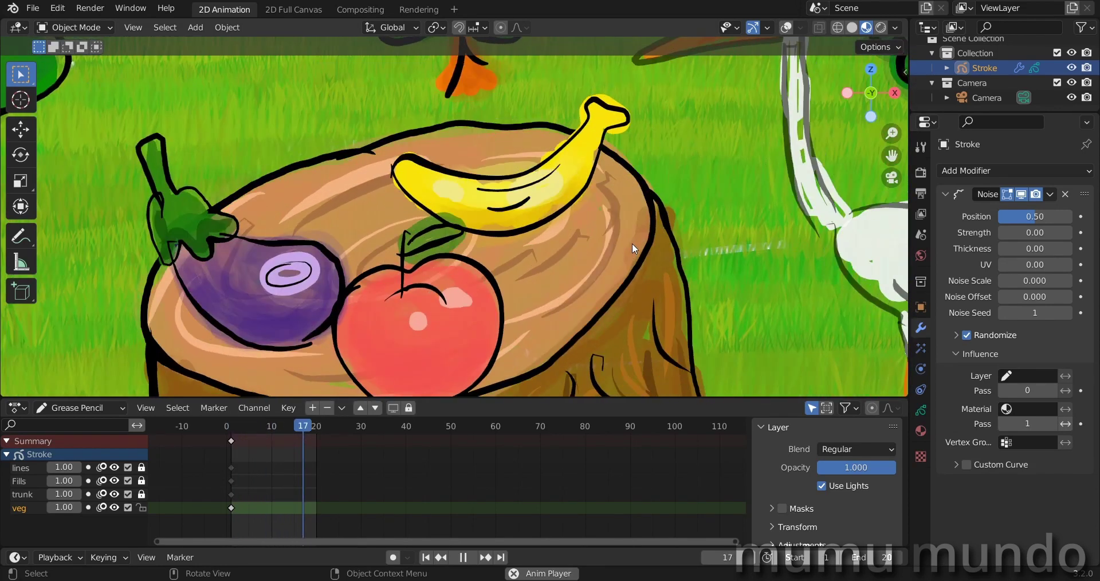
scroll(627, 250, down, 2)
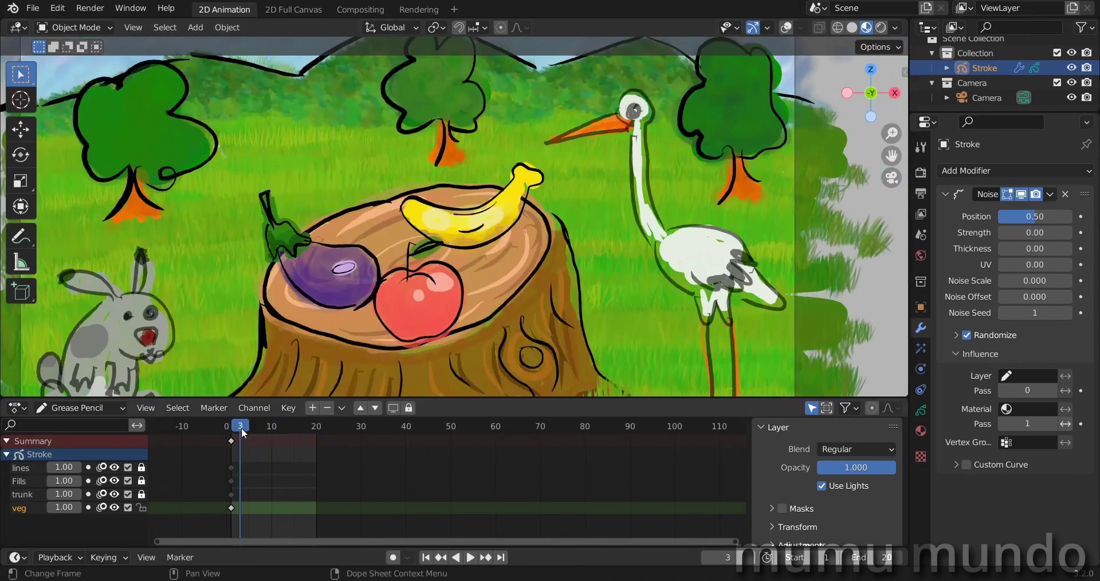
key(space)
key(Home)
click(255, 425)
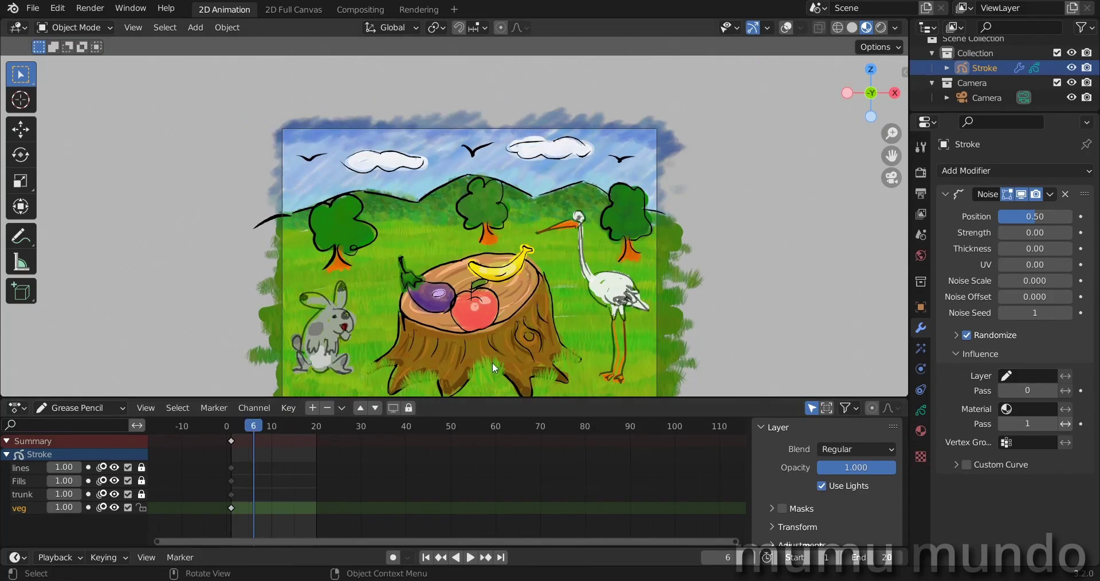
key(space)
key(space)
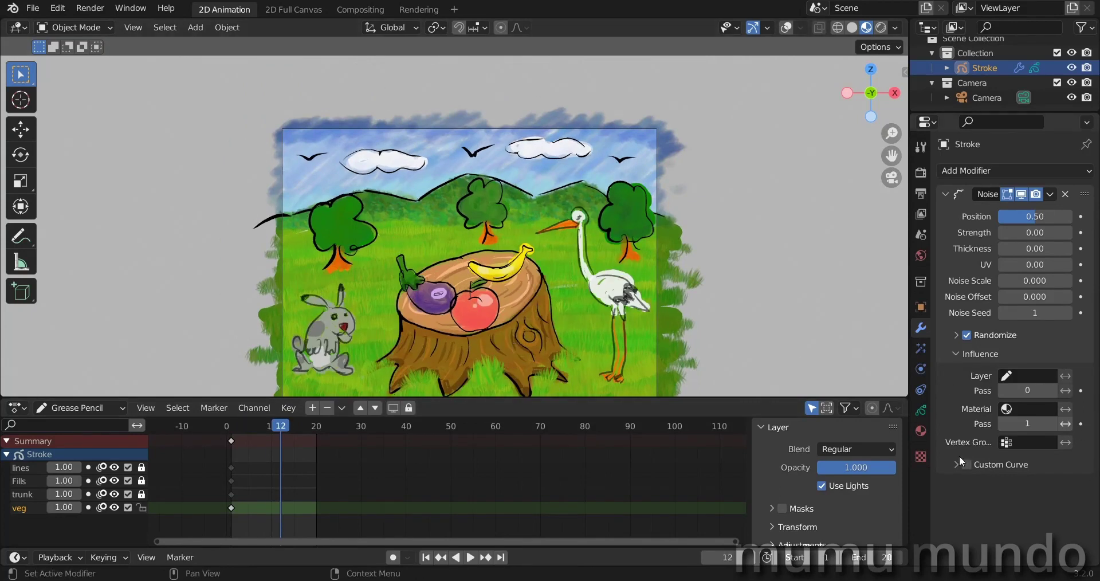
Step: Check the lines and trunk layers' pass indices (1 and 2) in the layer list
scroll(662, 340, up, 3)
click(921, 411)
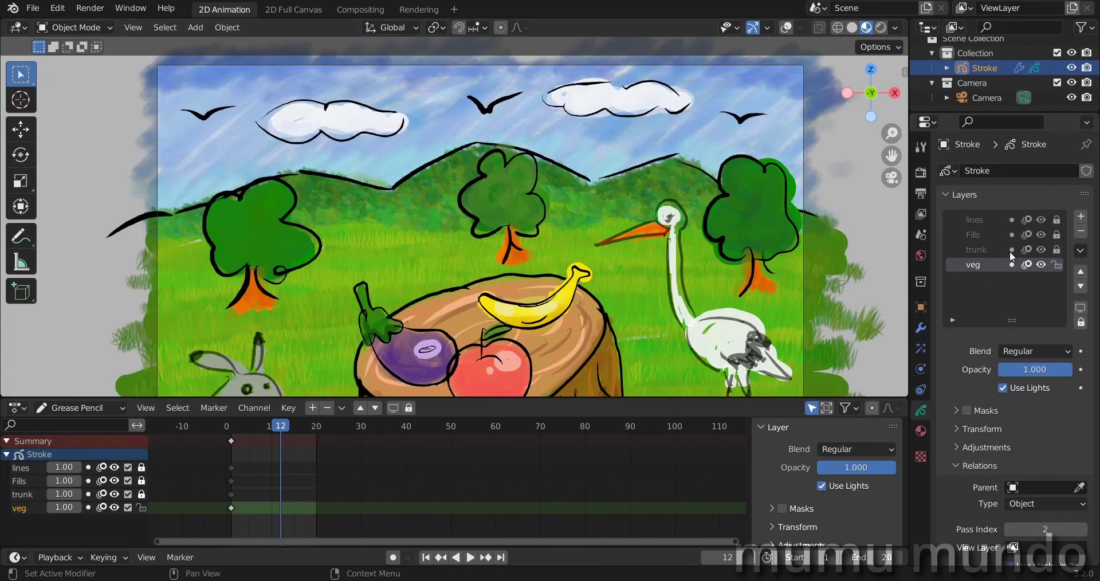
click(983, 221)
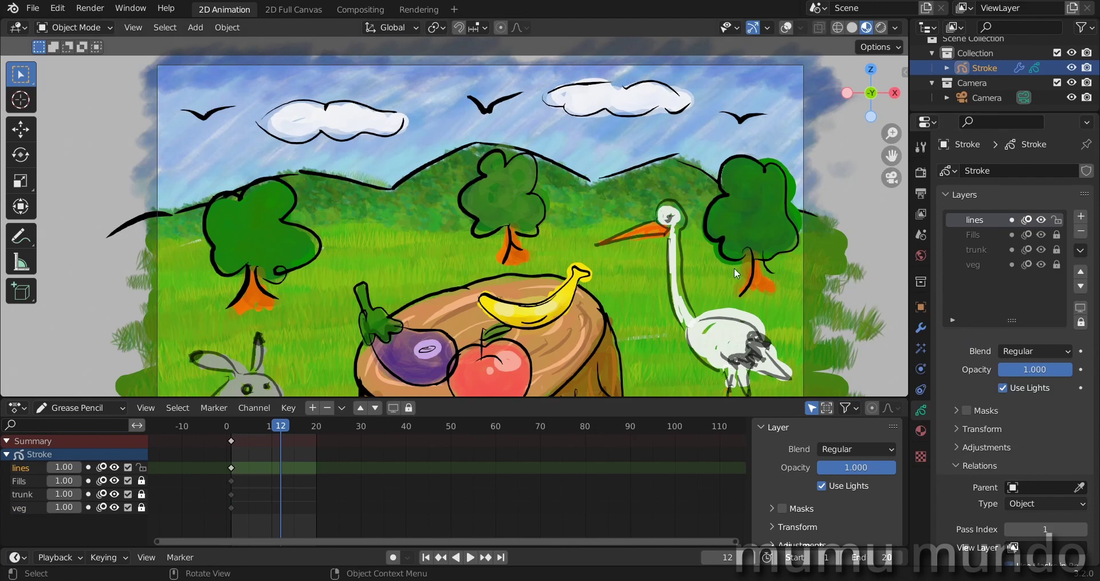
scroll(734, 267, down, 2)
click(1040, 220)
click(1041, 219)
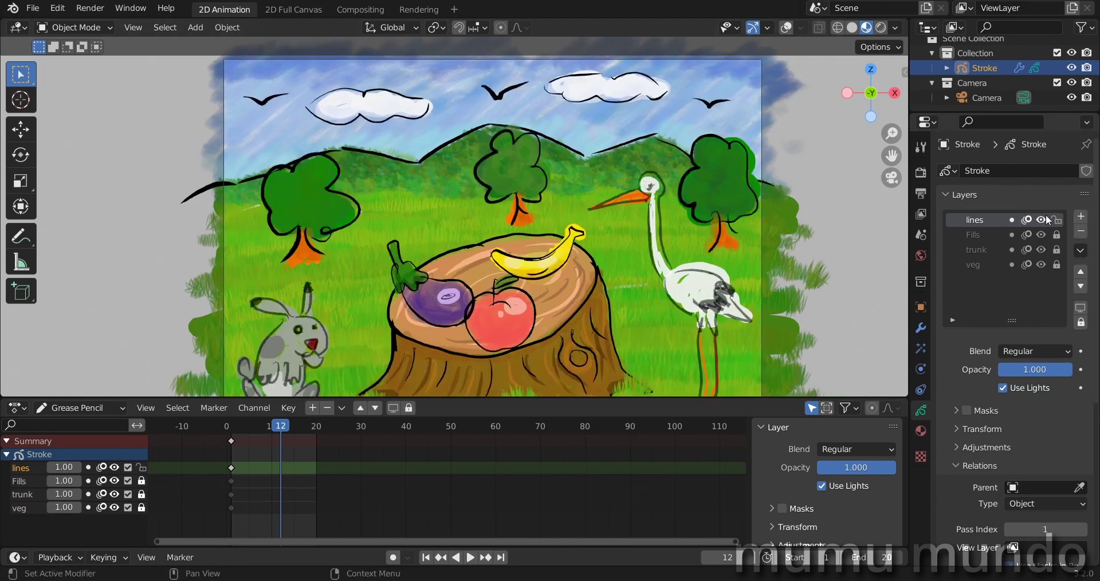
click(983, 253)
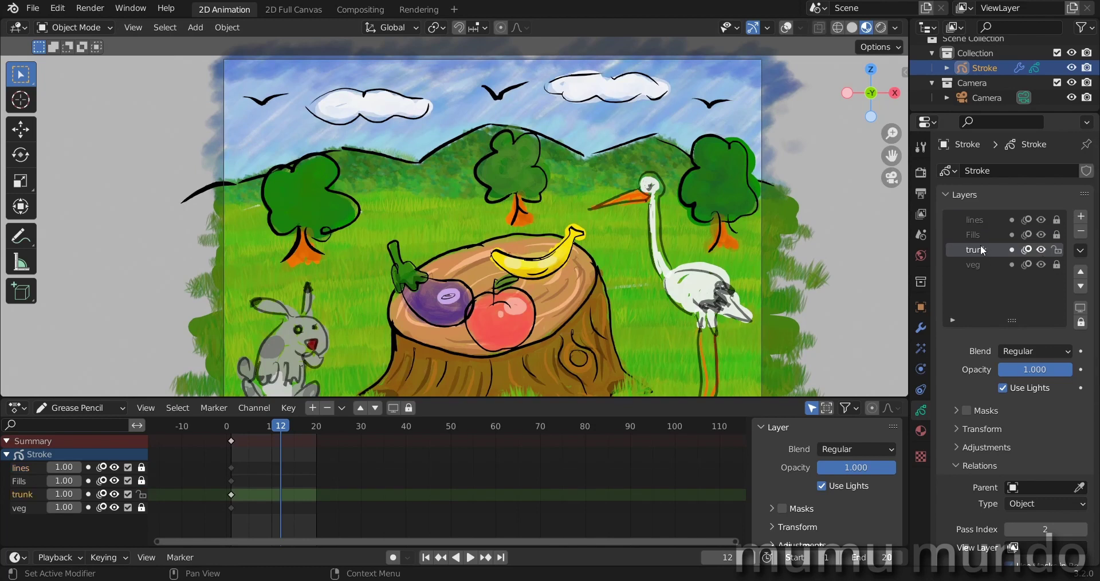
scroll(557, 335, up, 4)
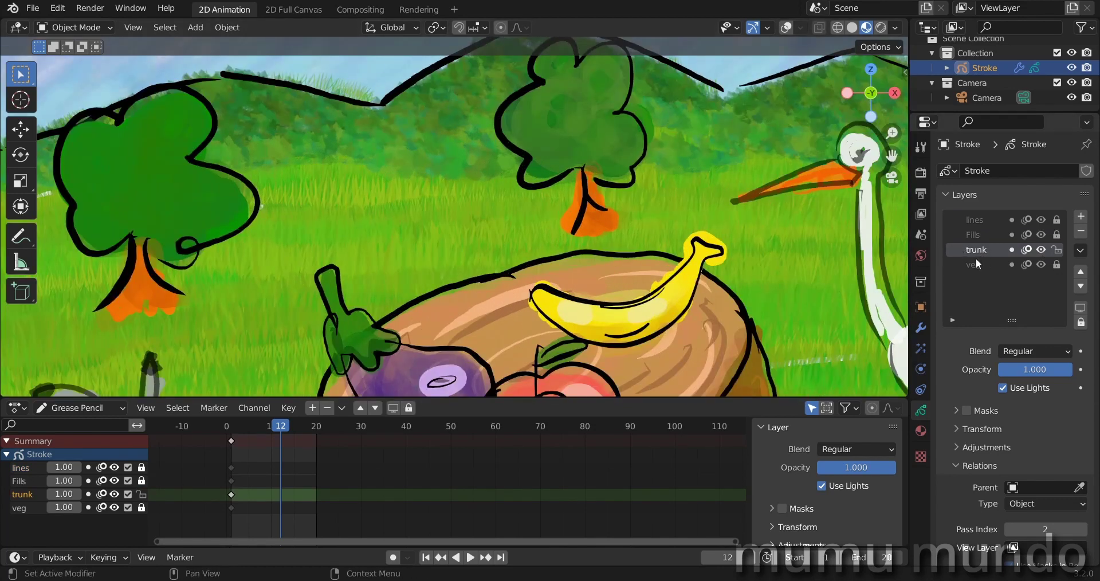
click(975, 222)
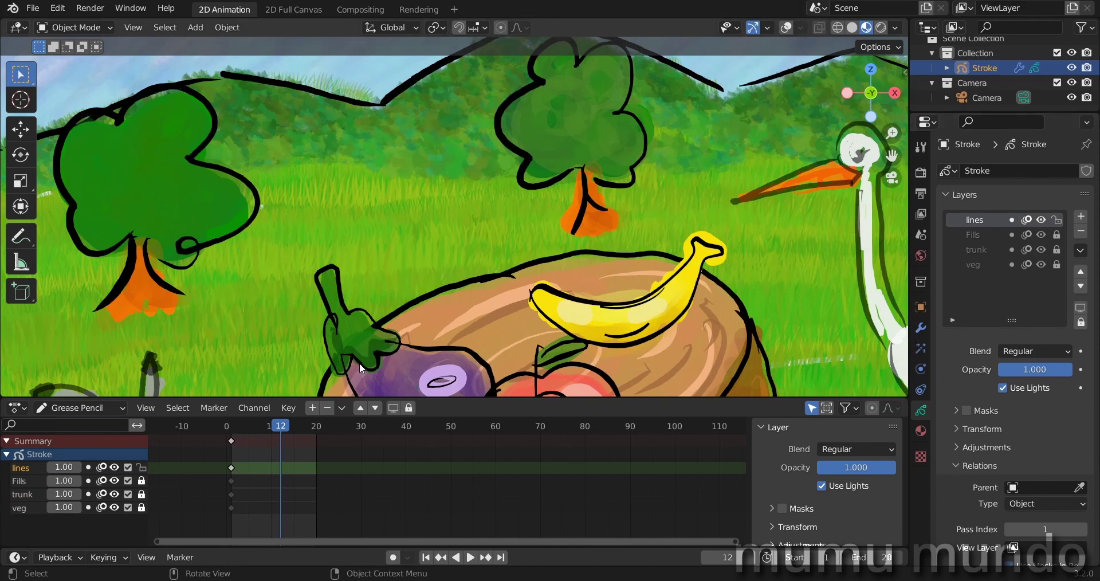
Step: Select the veg layer and toggle its visibility to confirm its pass index of 2
shift+middle_drag(359, 363, 380, 220)
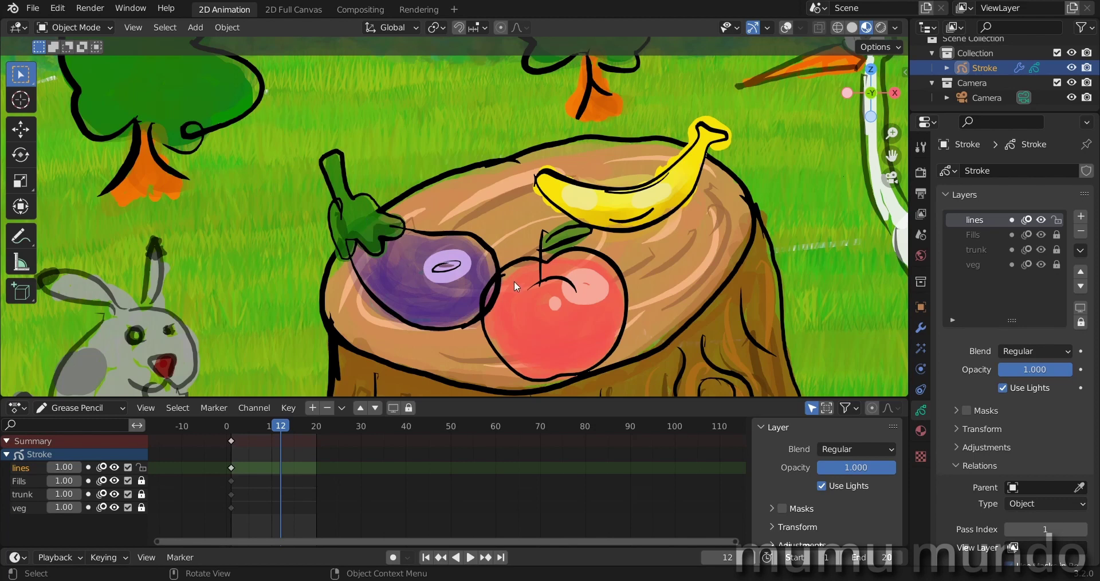
scroll(514, 281, down, 4)
shift+middle_drag(514, 281, 327, 327)
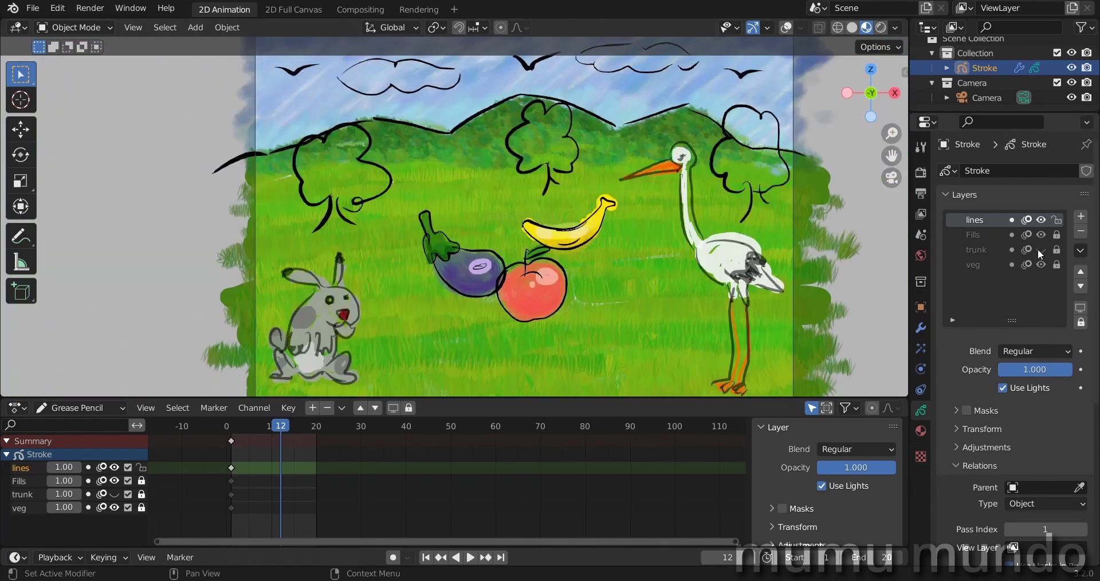
click(986, 267)
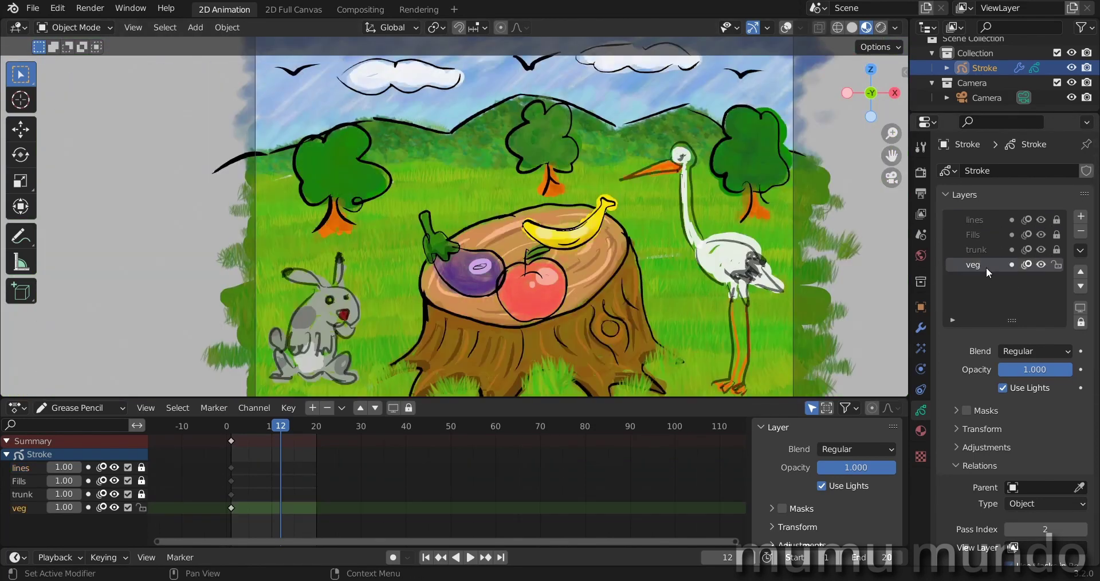
click(1041, 265)
click(1041, 265)
click(1041, 264)
click(1041, 264)
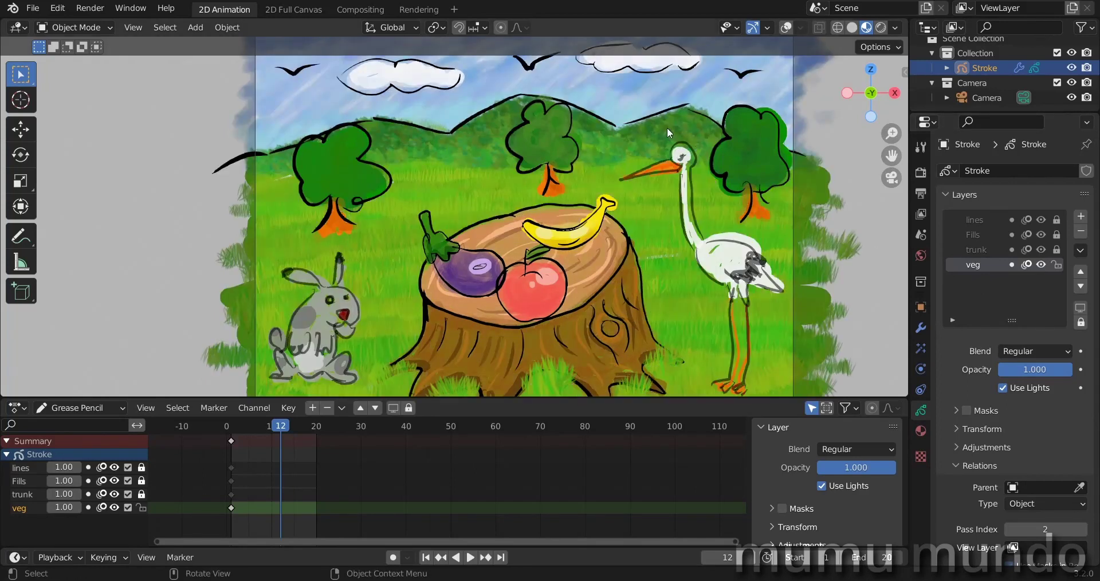
Step: Frame the stump, rabbit and stork, then switch the Stroke drawing to Edit Mode
scroll(667, 127, up, 1)
shift+middle_drag(644, 82, 596, 169)
scroll(717, 270, down, 1)
scroll(715, 271, up, 1)
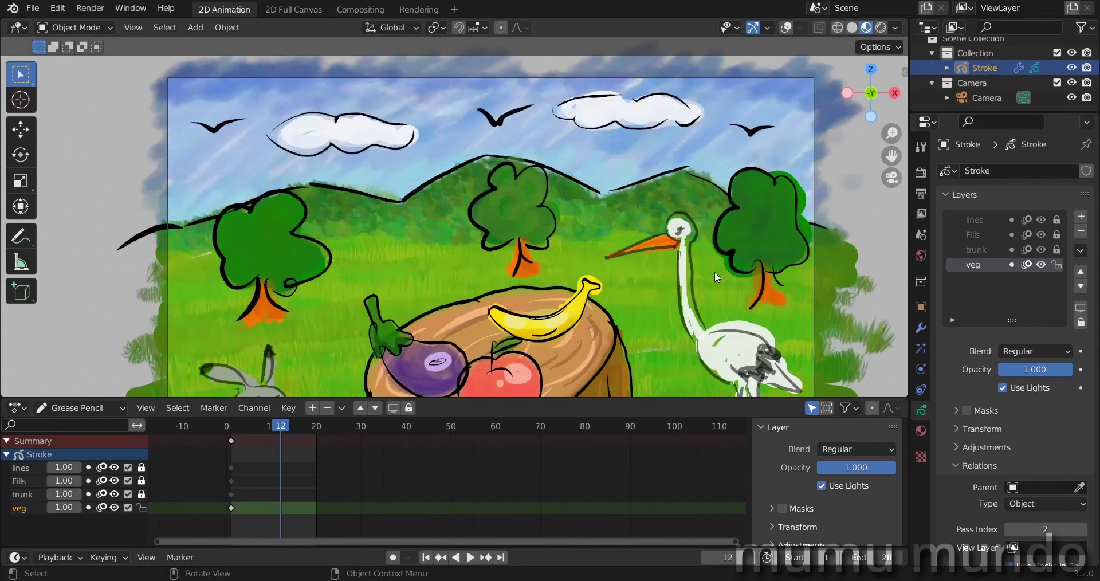
scroll(714, 272, up, 1)
shift+middle_drag(788, 323, 655, 237)
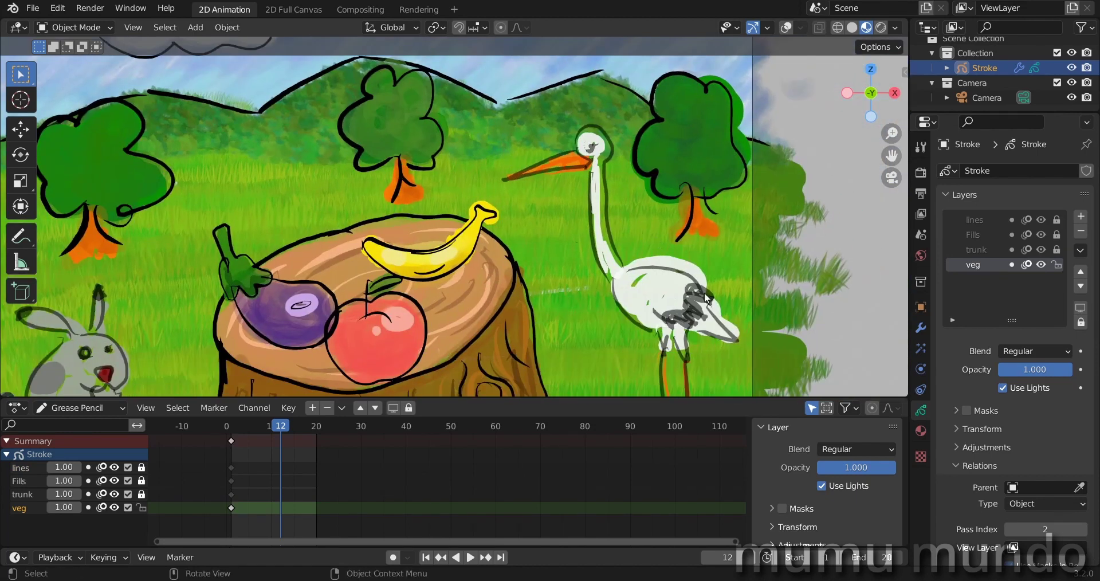
key(Tab)
Step: Show the stroke points and edit lines, then pan and zoom around the drawing
click(789, 28)
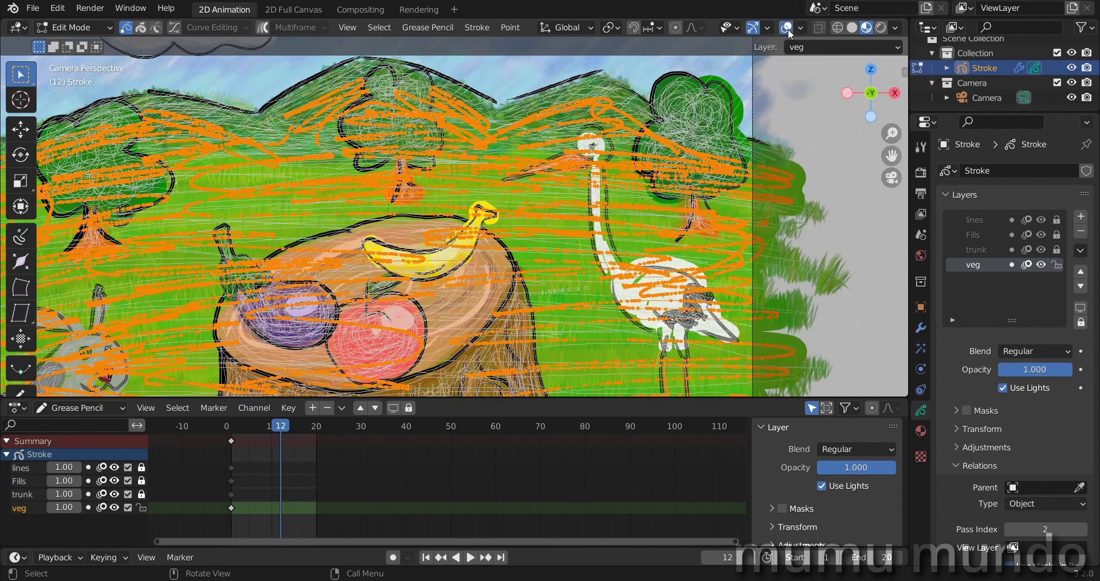
scroll(455, 305, up, 2)
shift+middle_drag(456, 305, 596, 245)
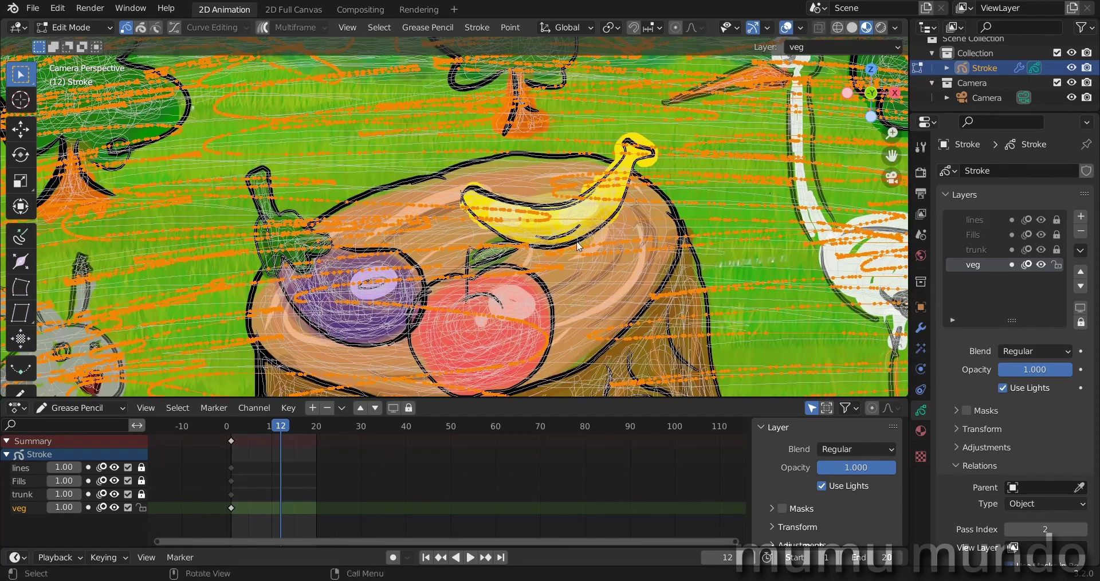
scroll(590, 247, down, 4)
mouse_move(540, 274)
shift+middle_down()
mouse_move(561, 203)
mouse_move(494, 231)
shift+middle_up()
mouse_move(619, 236)
shift+middle_down()
mouse_move(476, 255)
mouse_move(624, 244)
shift+middle_up()
shift+middle_drag(370, 291, 385, 278)
scroll(385, 278, up, 6)
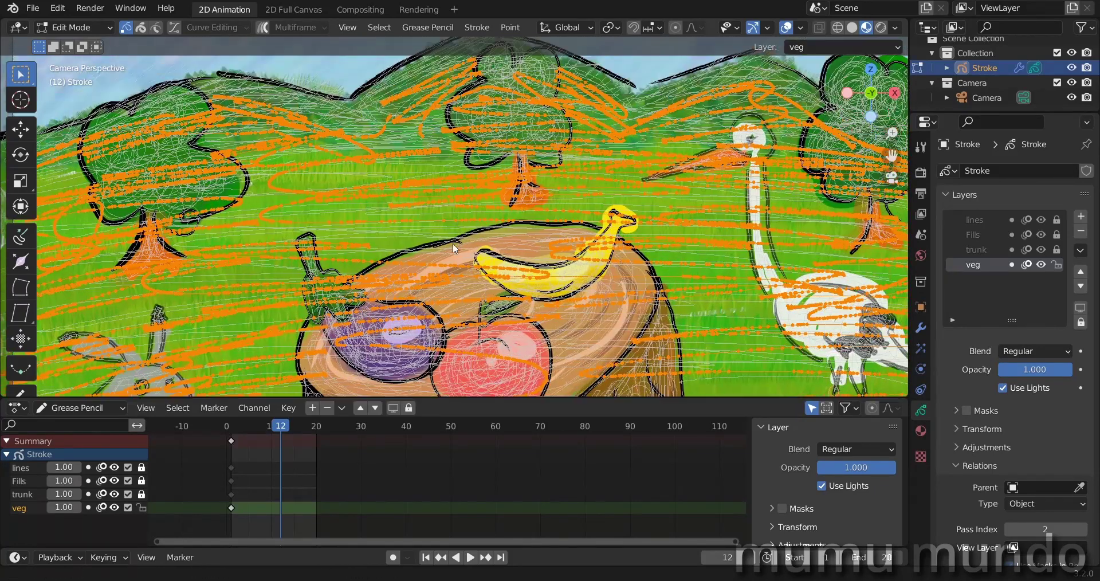
shift+middle_drag(452, 243, 452, 303)
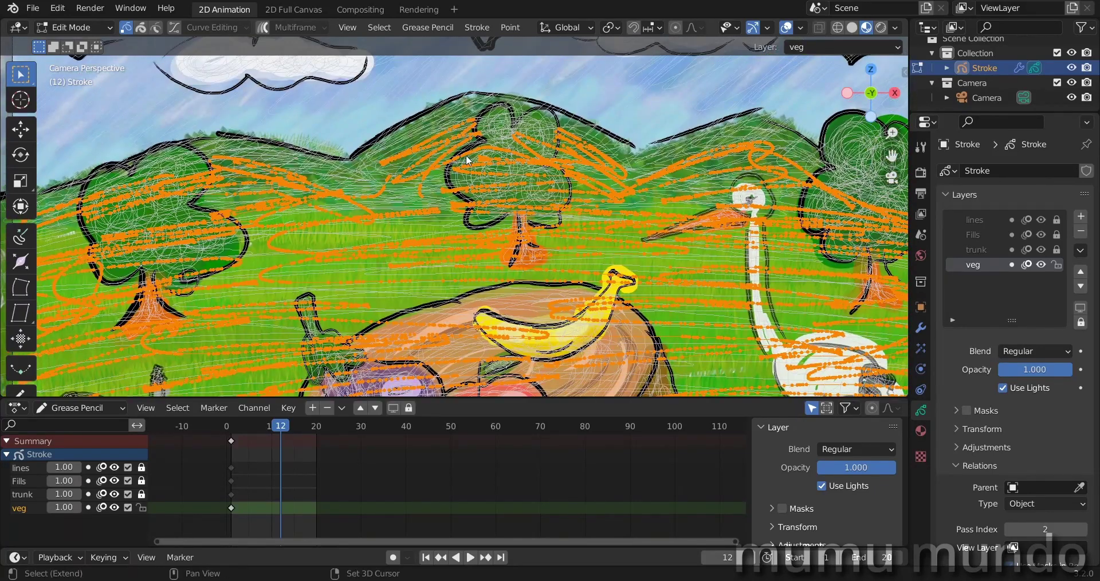
Step: Leave camera view for free perspective and uncheck Autolock Inactive Layers in the Layers specials menu
key(KP_0)
scroll(465, 153, up, 6)
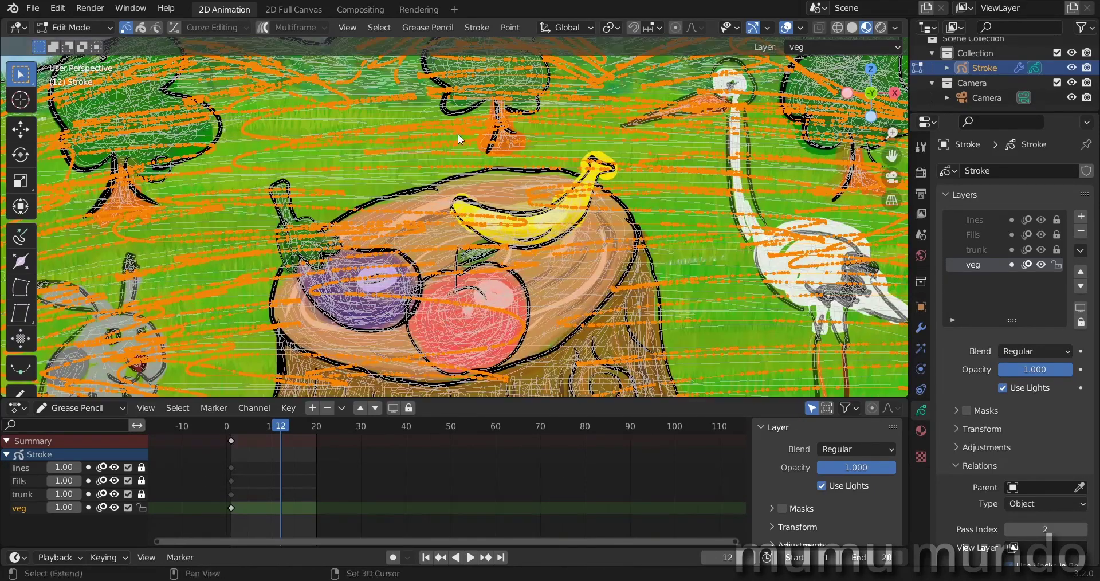
mouse_move(459, 138)
shift+middle_down()
mouse_move(449, 206)
mouse_move(515, 280)
shift+middle_up()
scroll(450, 205, up, 3)
scroll(556, 275, down, 4)
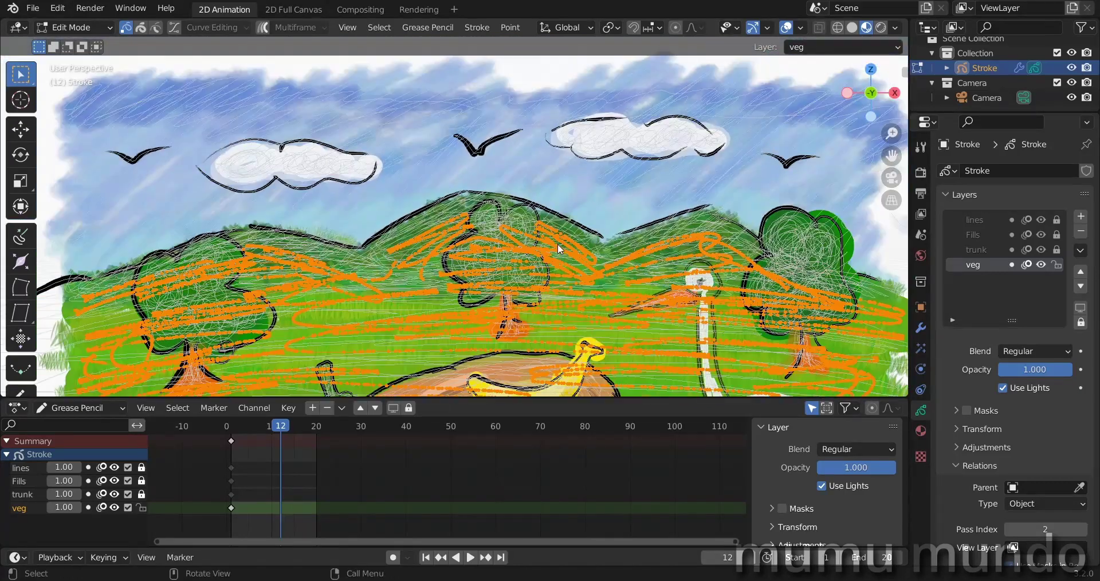
scroll(573, 284, up, 1)
scroll(596, 321, up, 2)
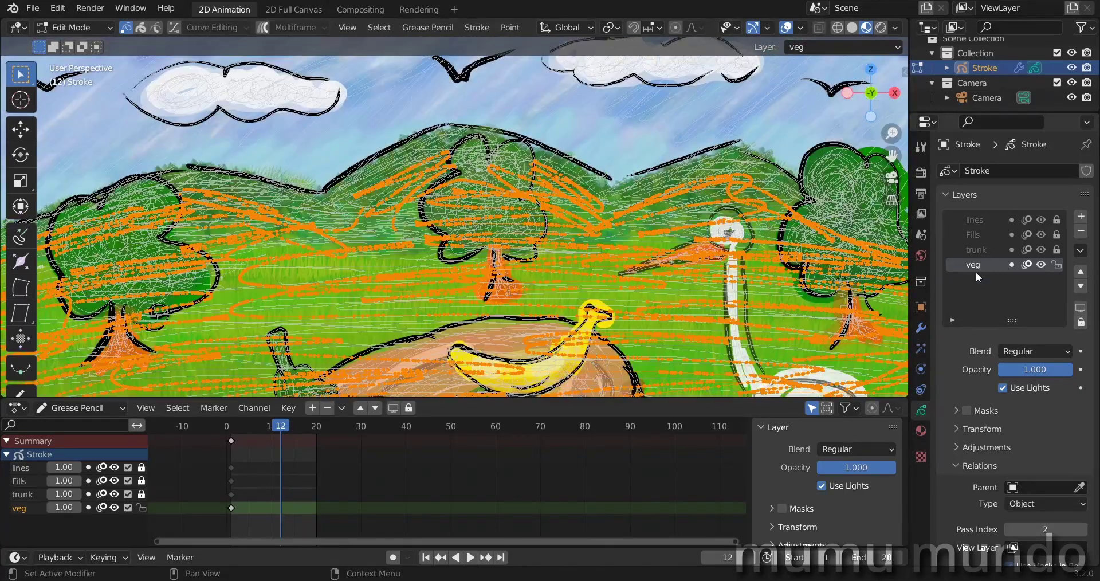
click(1081, 250)
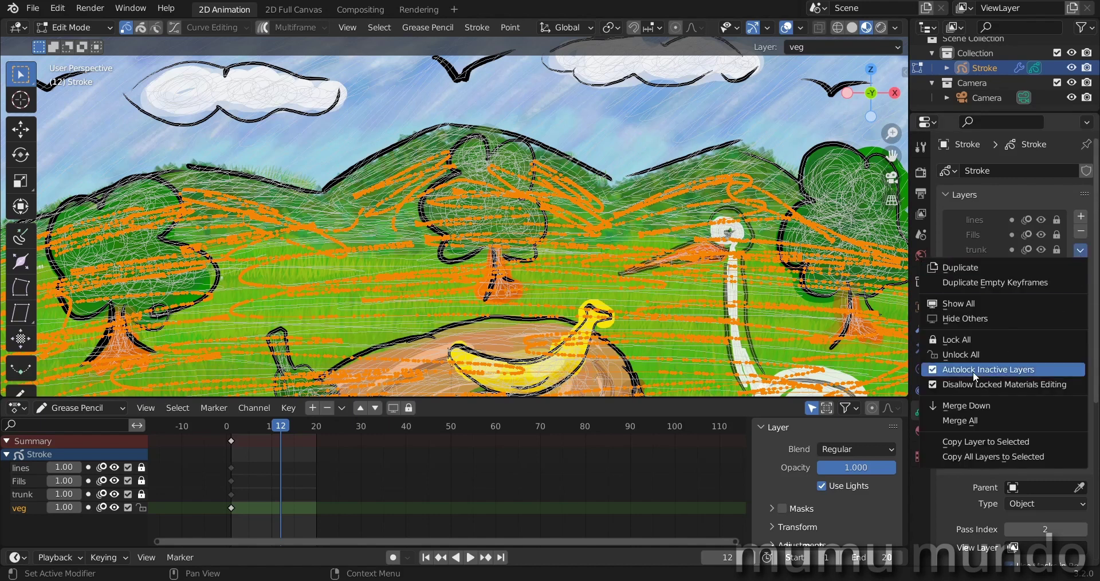
click(1051, 369)
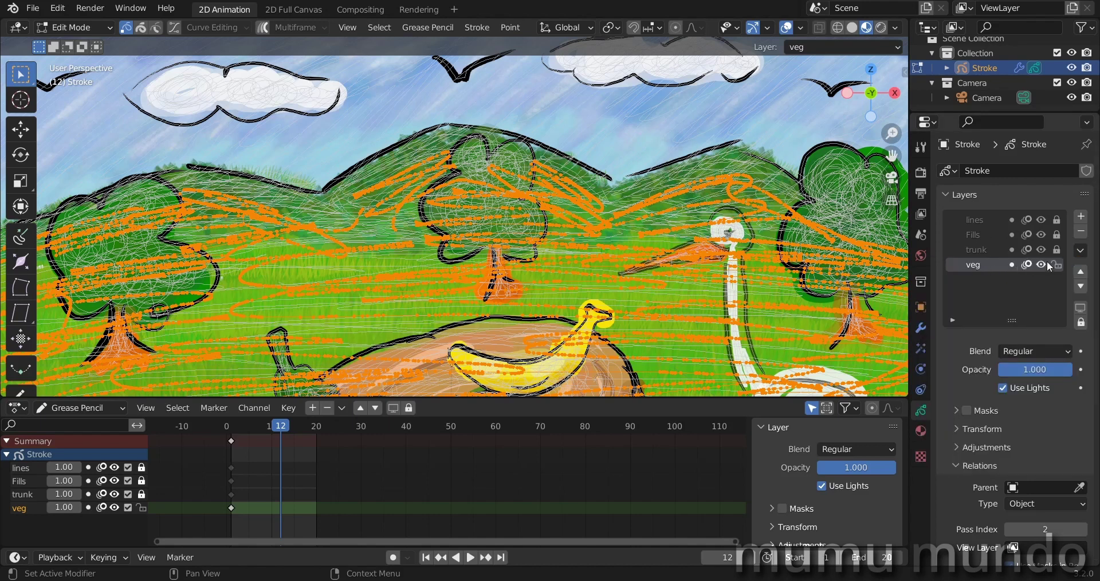
drag(1042, 220, 1043, 249)
scroll(546, 185, up, 4)
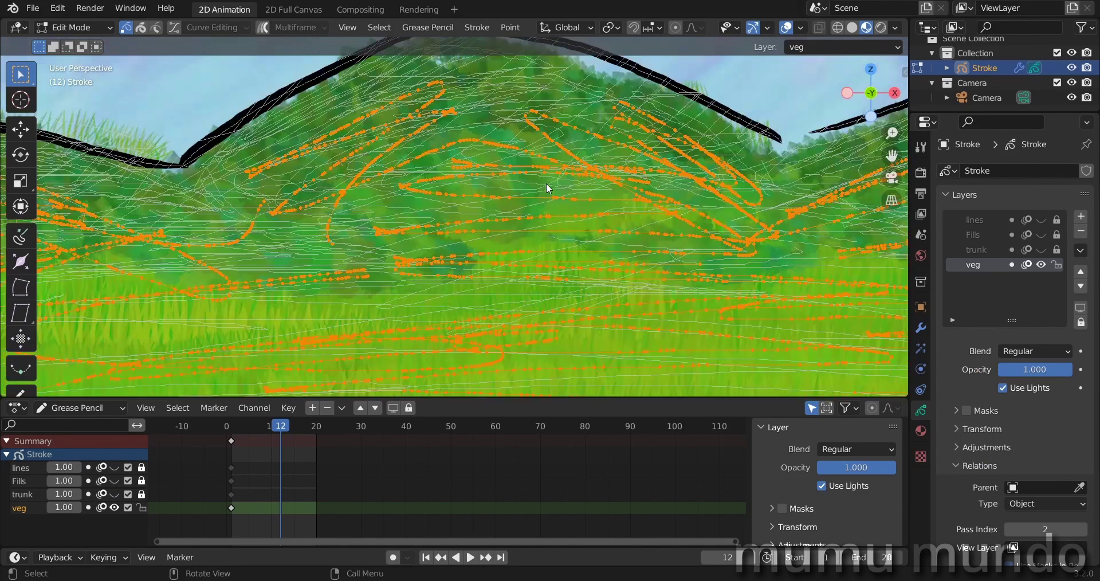
shift+drag(545, 186, 377, 272)
shift+middle_drag(377, 271, 339, 295)
shift+middle_drag(712, 253, 296, 252)
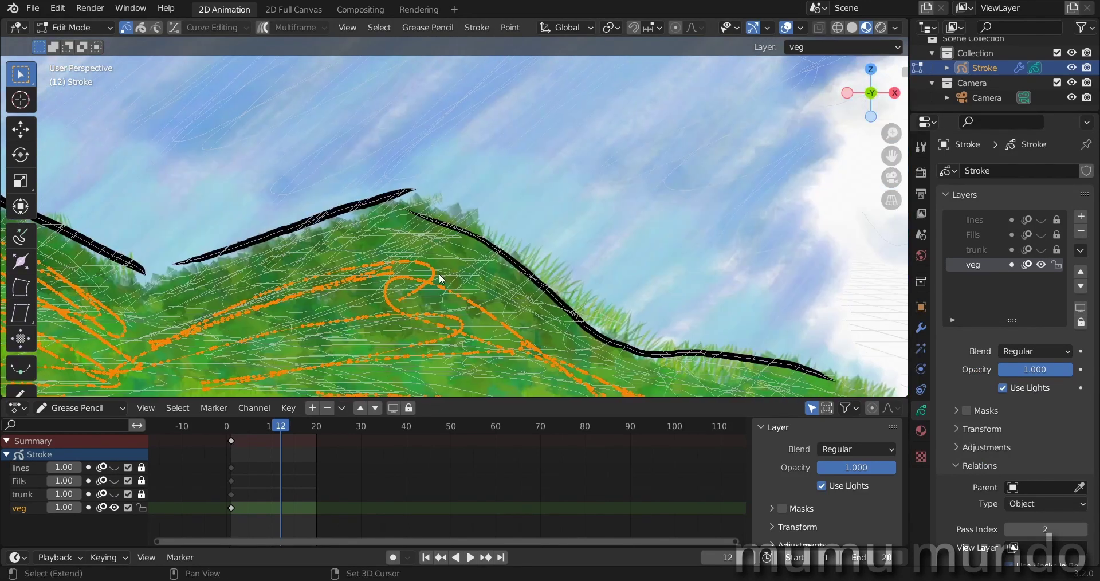
shift+middle_drag(603, 336, 495, 207)
scroll(659, 279, up, 2)
click(788, 244)
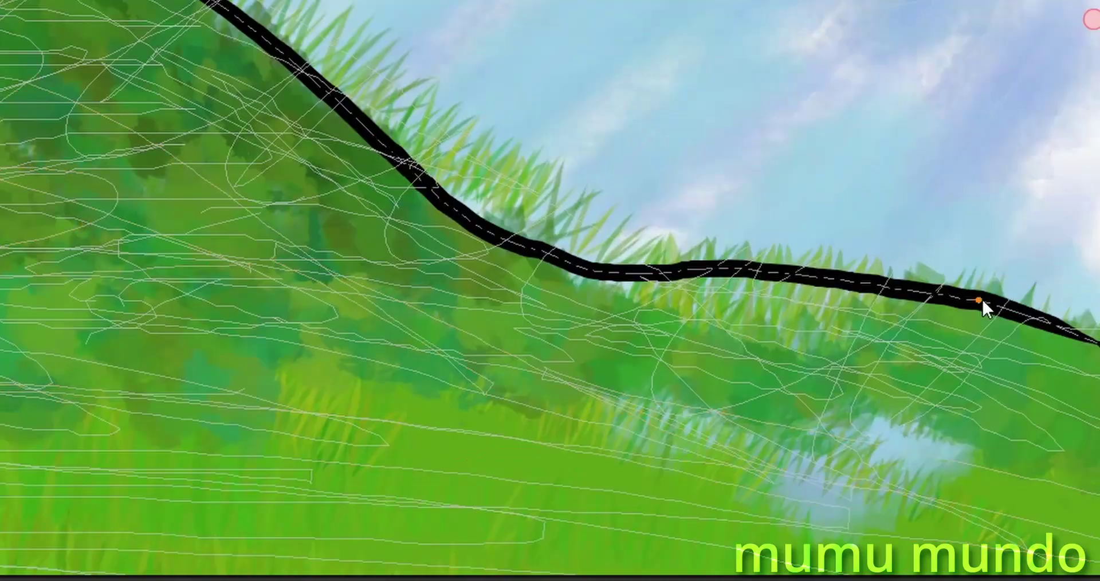
shift+middle_drag(298, 250, 426, 298)
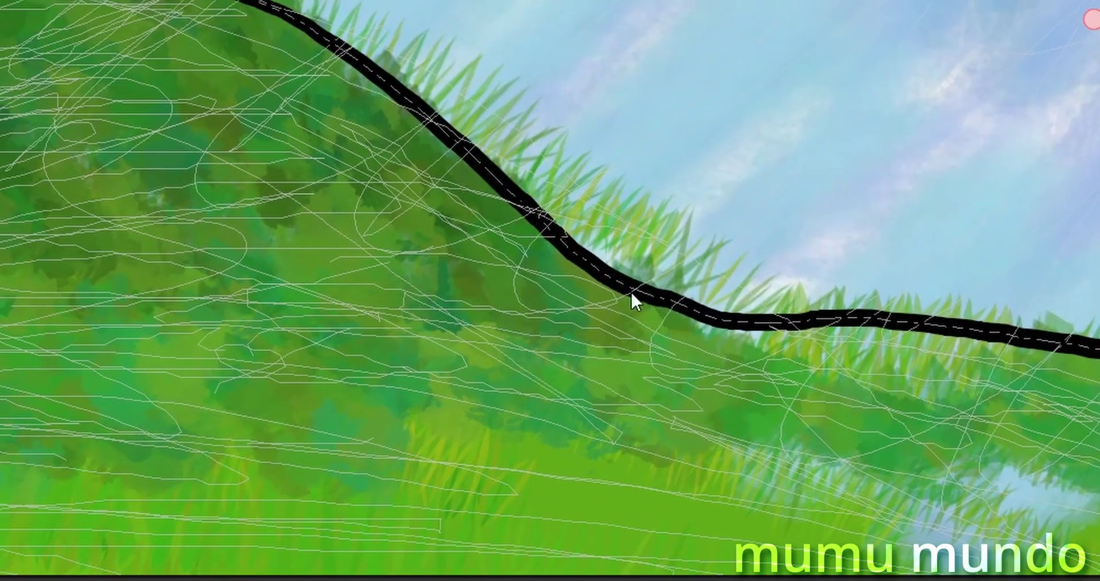
shift+middle_drag(202, 185, 762, 290)
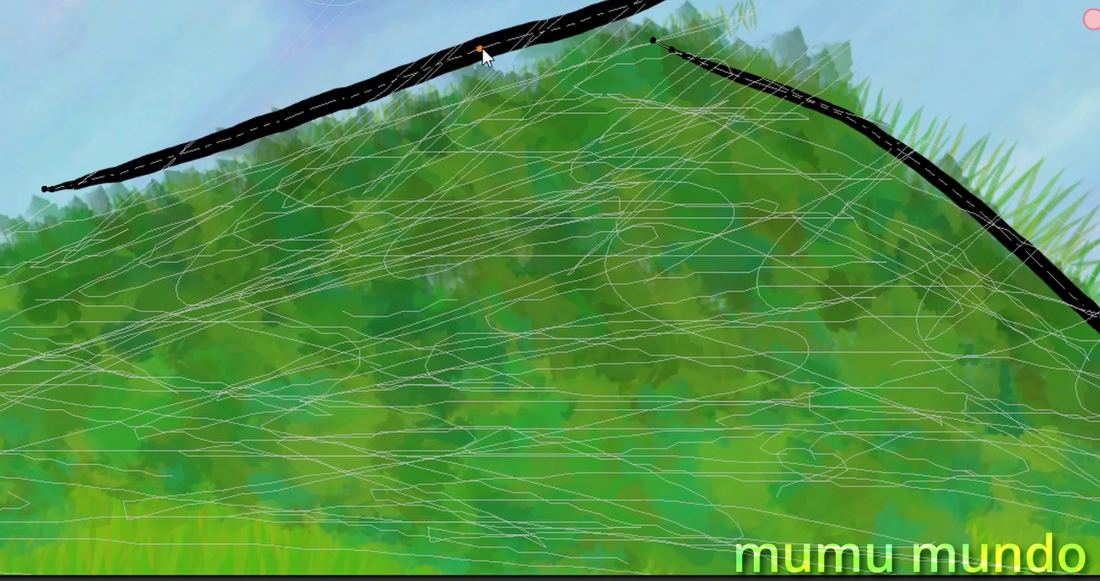
middle_drag(482, 47, 754, 348)
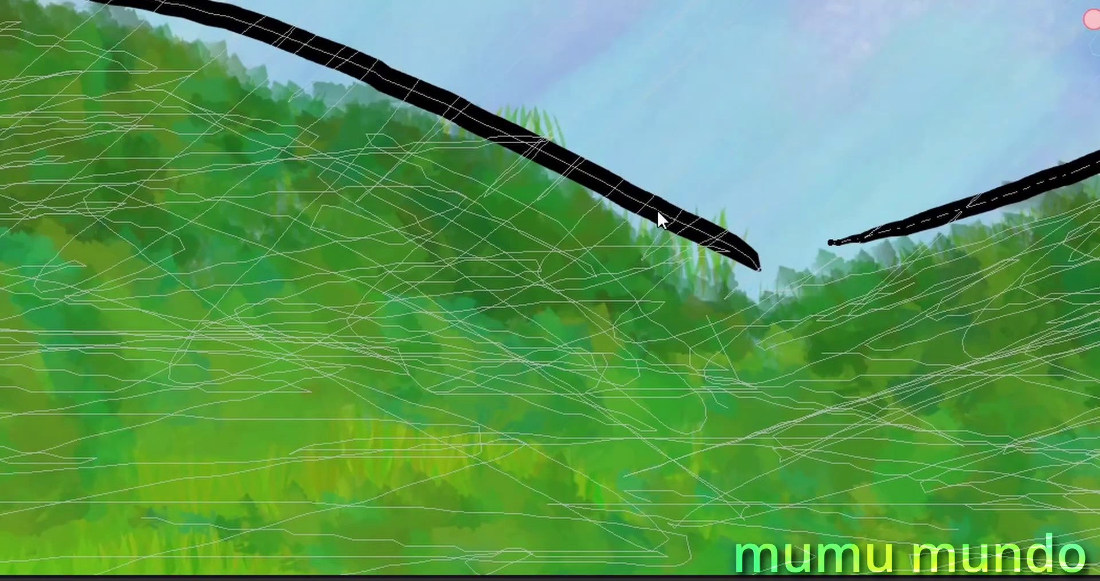
mouse_move(88, 218)
middle_down()
mouse_move(728, 399)
mouse_move(447, 344)
mouse_move(800, 295)
middle_up()
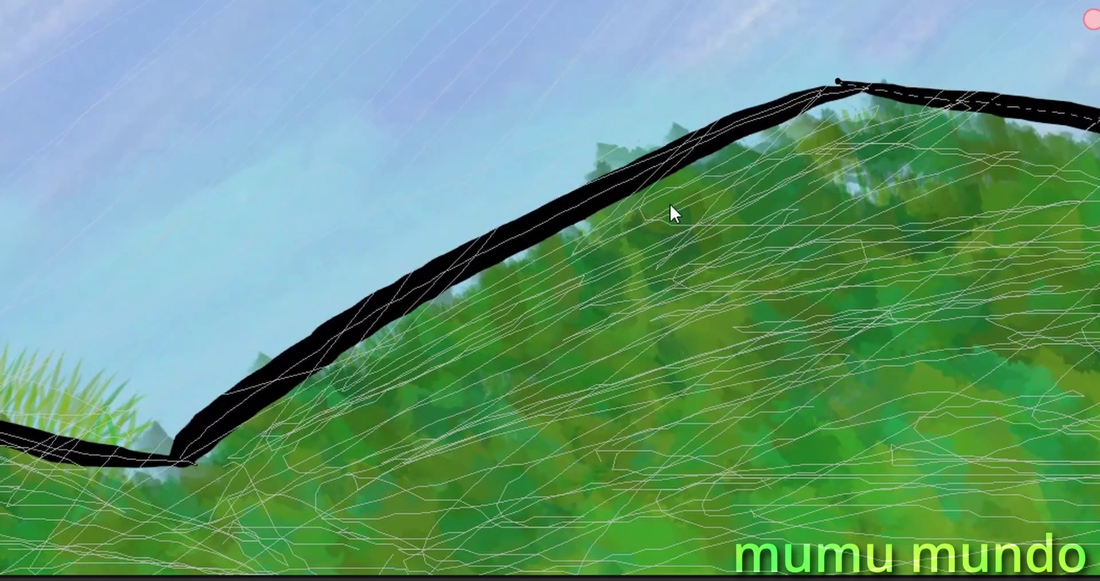
click(659, 164)
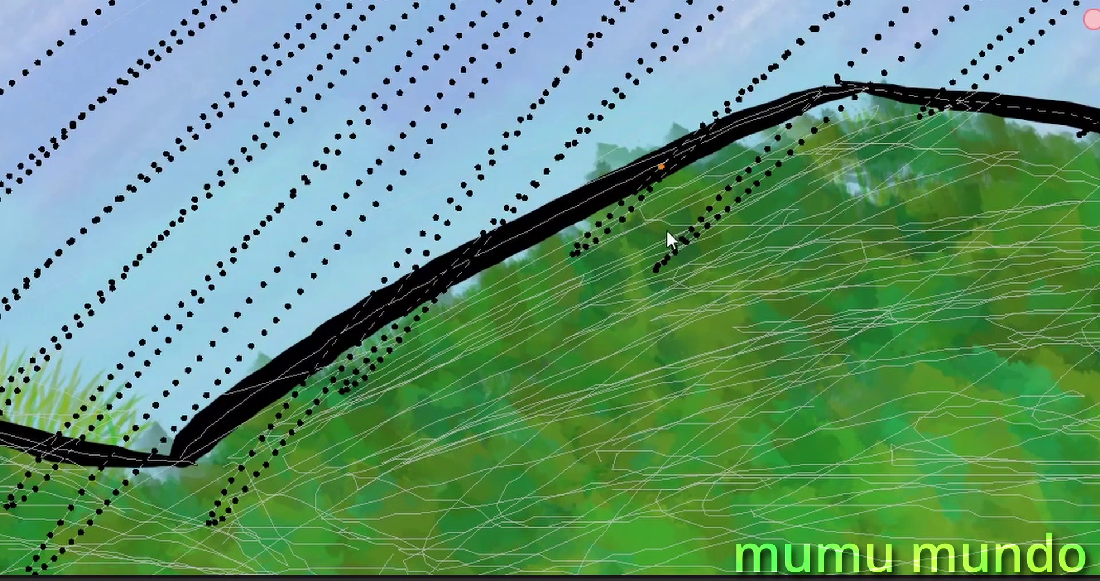
scroll(691, 96, up, 2)
shift+middle_drag(691, 96, 373, 249)
scroll(401, 241, up, 2)
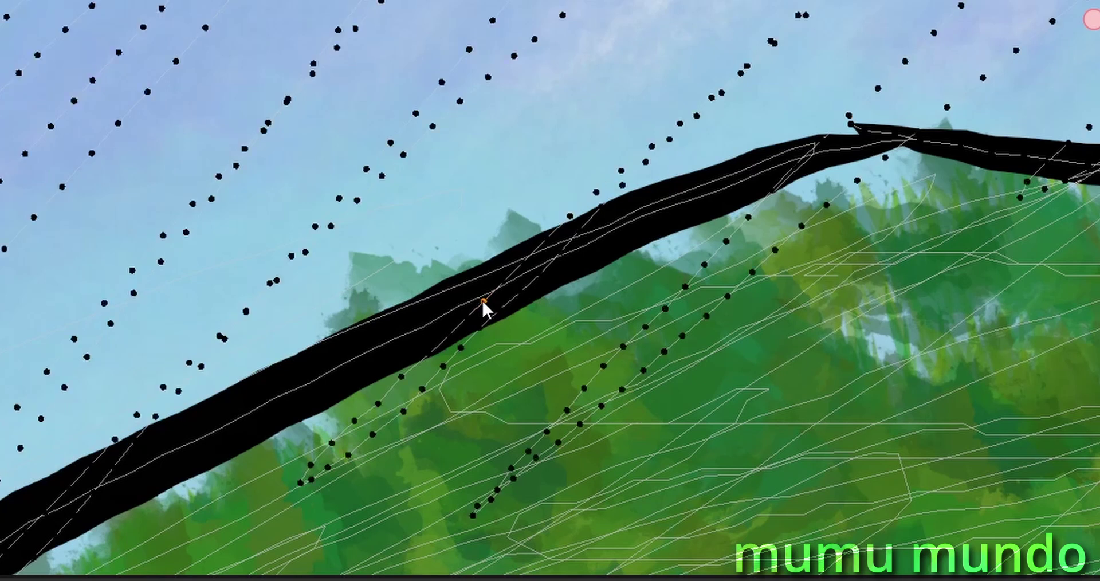
key(alt+a)
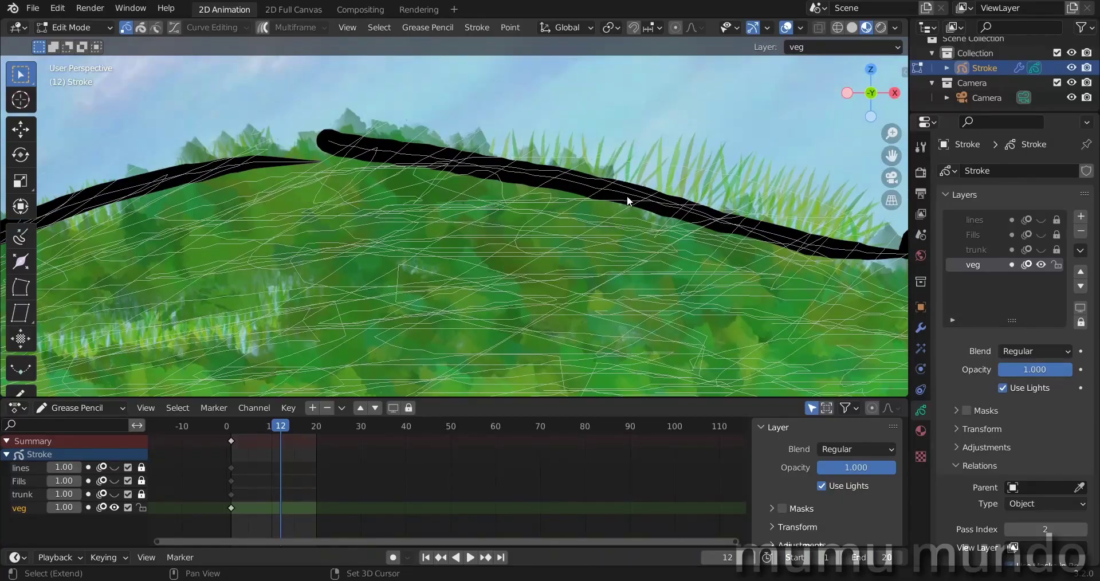
Step: Pan, orbit and zoom out until the whole hill ridge outline and painted landscape show
shift+middle_drag(104, 207, 417, 207)
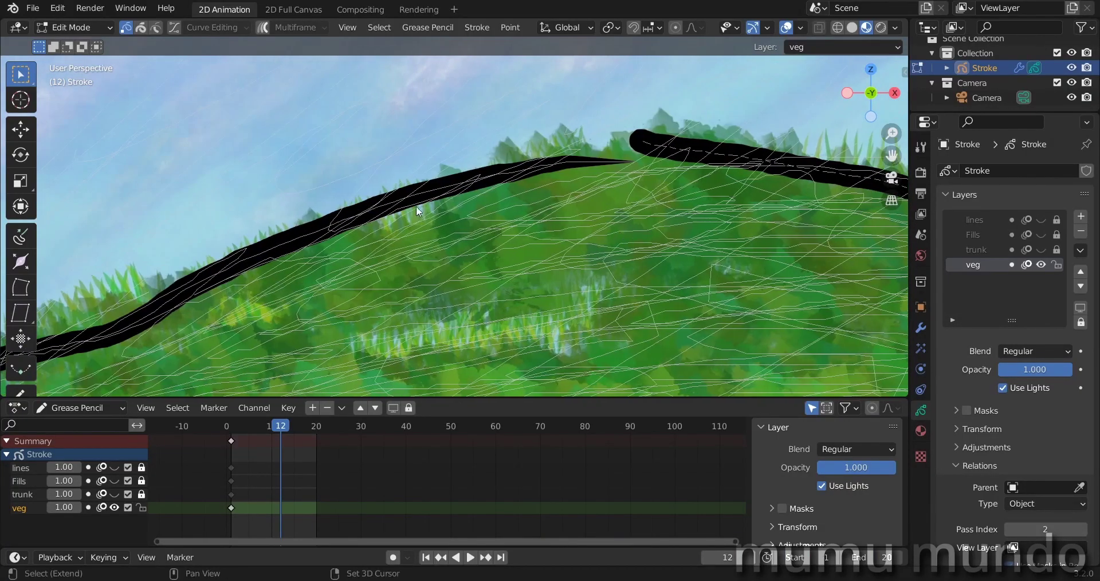
mouse_move(298, 236)
middle_down()
mouse_move(404, 310)
mouse_move(503, 266)
middle_up()
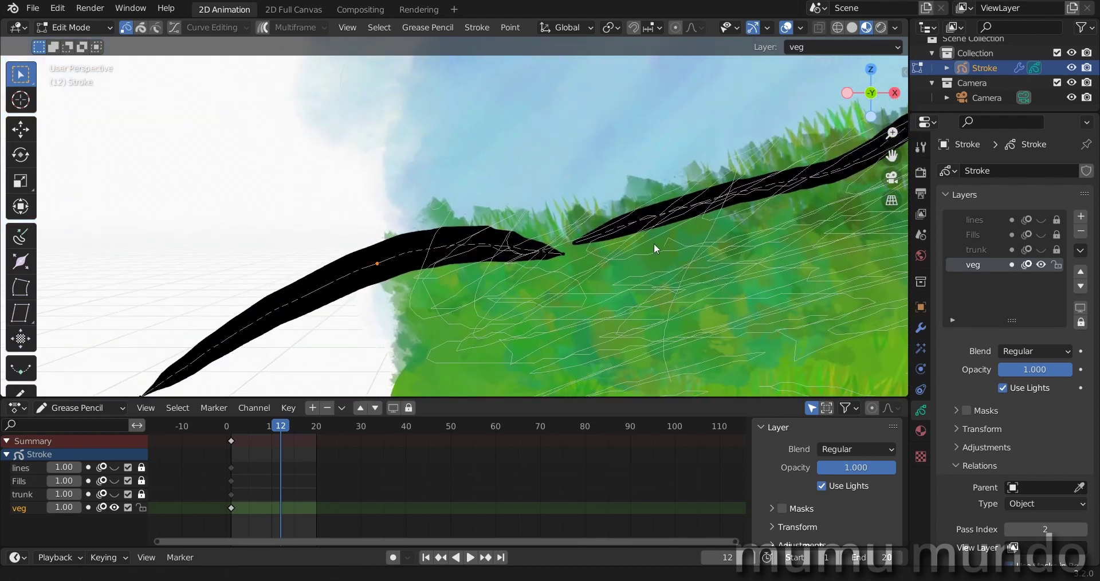
mouse_move(655, 245)
shift+middle_down()
mouse_move(428, 280)
mouse_move(562, 266)
shift+middle_up()
scroll(562, 266, down, 2)
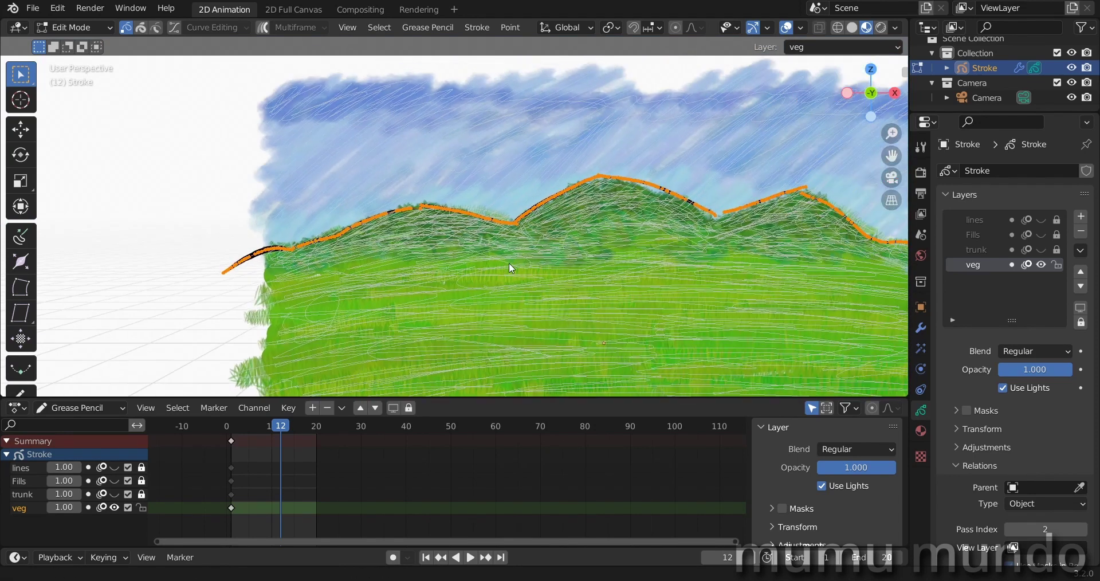
mouse_move(610, 254)
shift+middle_down()
mouse_move(397, 257)
mouse_move(415, 280)
mouse_move(514, 269)
mouse_move(495, 267)
shift+middle_up()
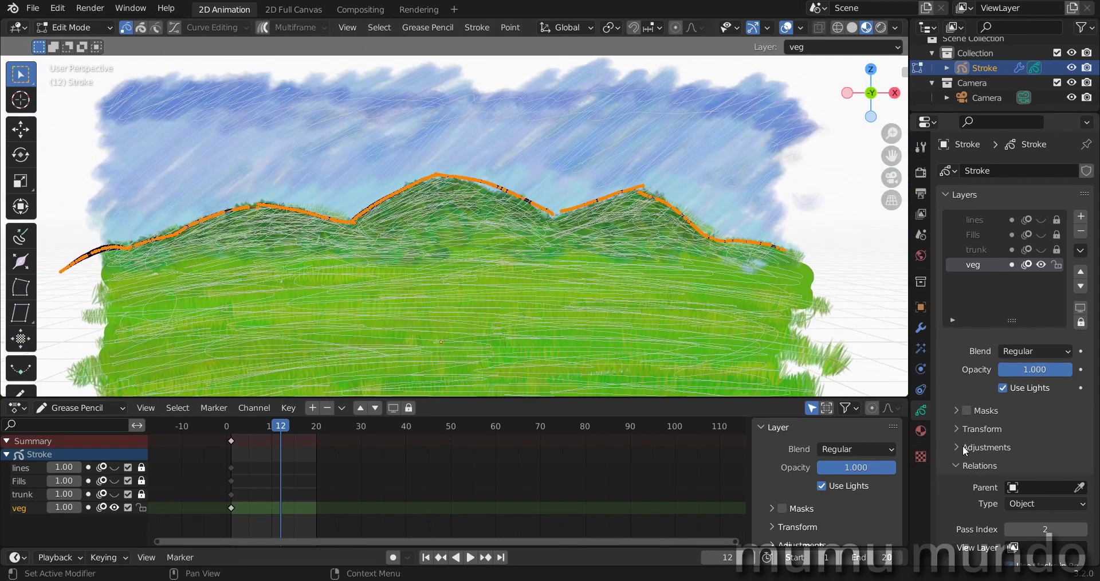
Step: In the stroke object's material list, make Solid Stroke active and briefly toggle its visibility
click(921, 431)
click(978, 182)
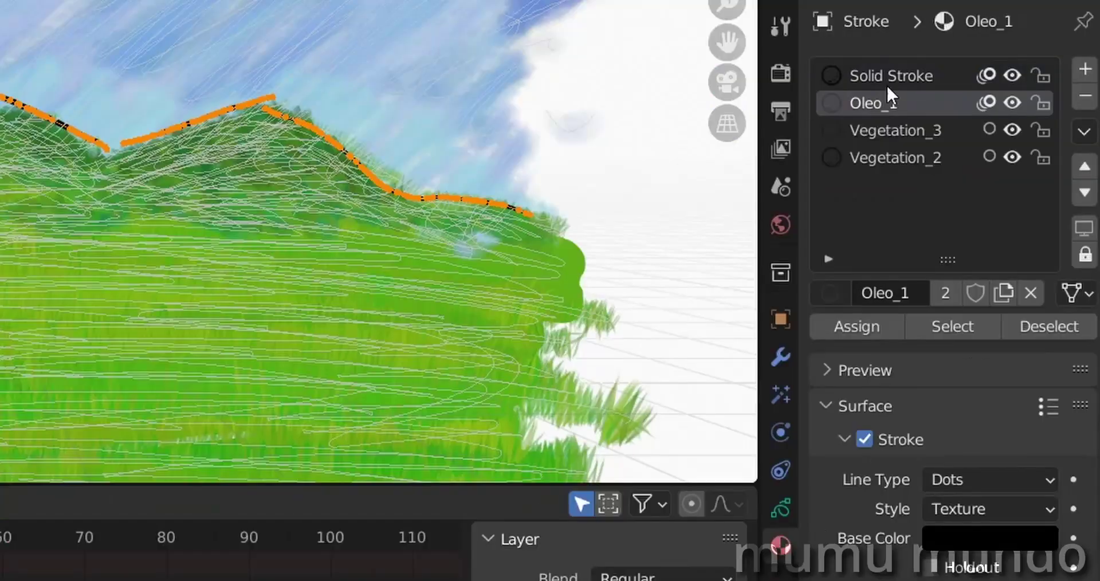
click(886, 80)
click(1011, 76)
click(1010, 76)
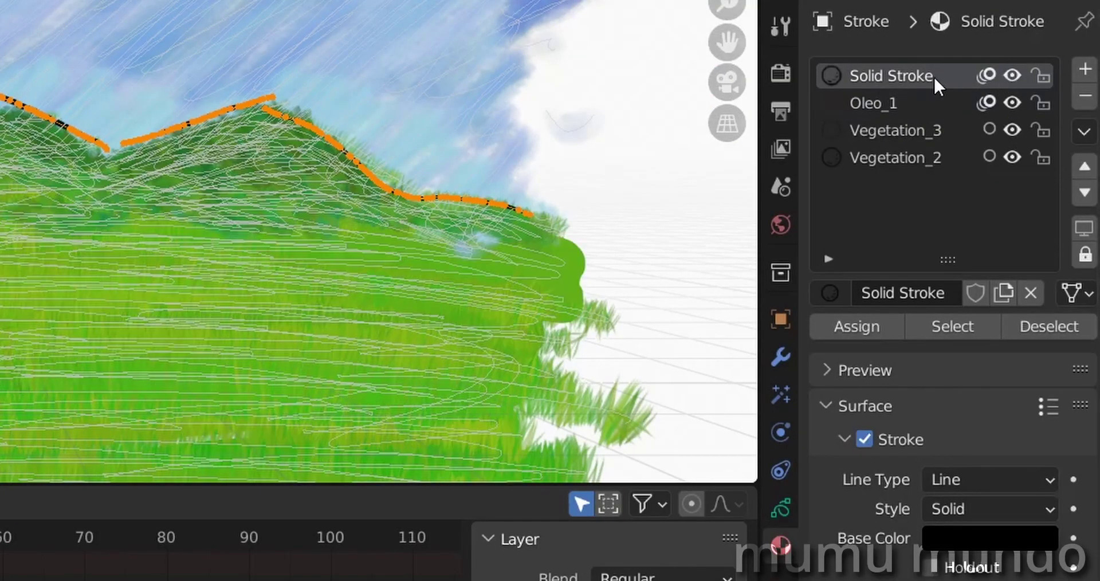
Step: Add a new slot with a single-user copy of Solid Stroke renamed 'Black Stroke'
click(1085, 75)
click(830, 292)
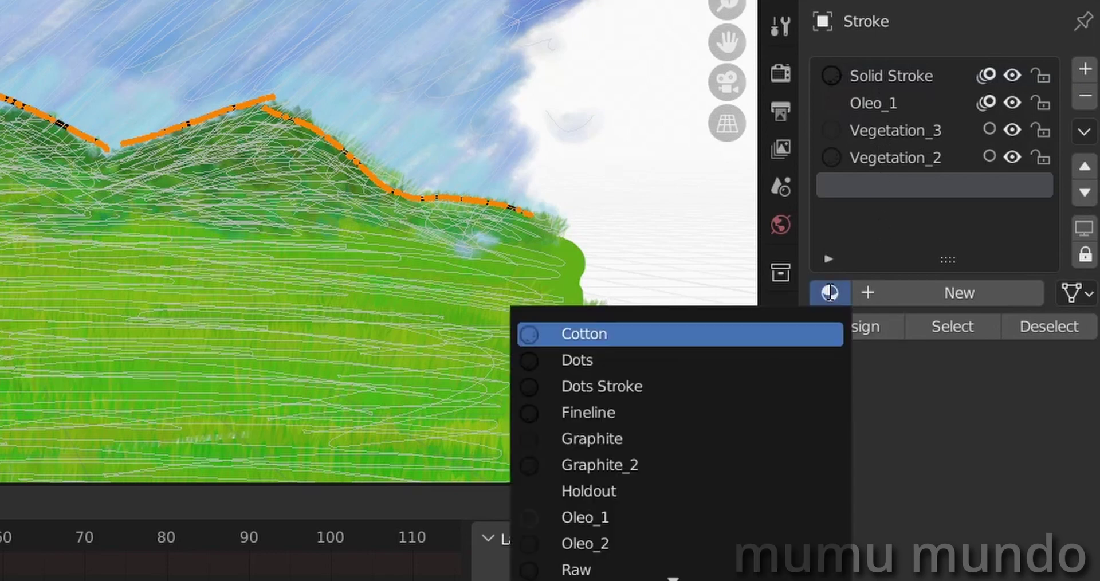
scroll(675, 569, down, 1)
click(675, 570)
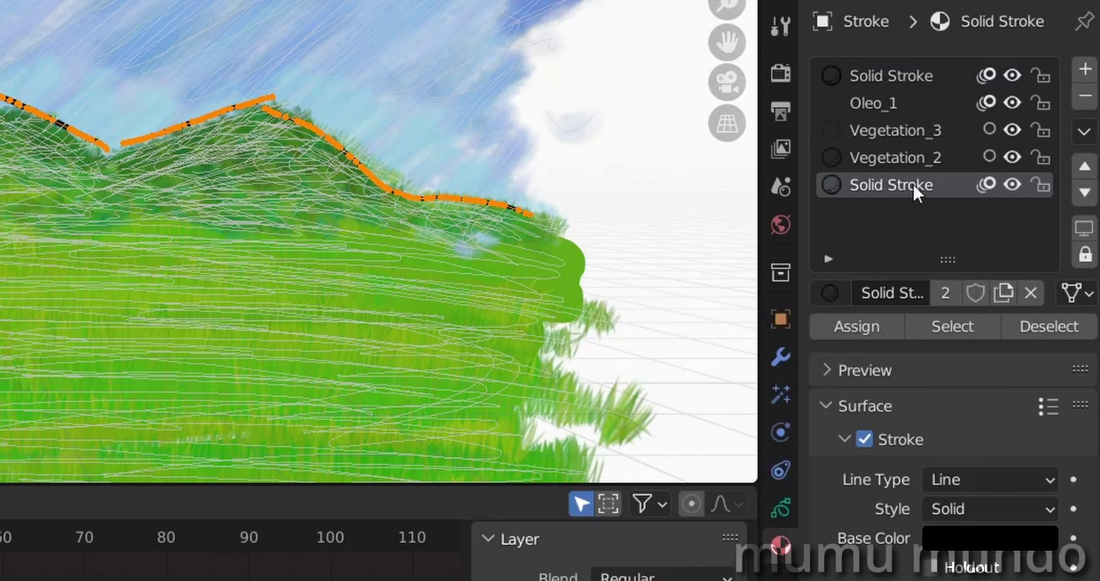
click(946, 293)
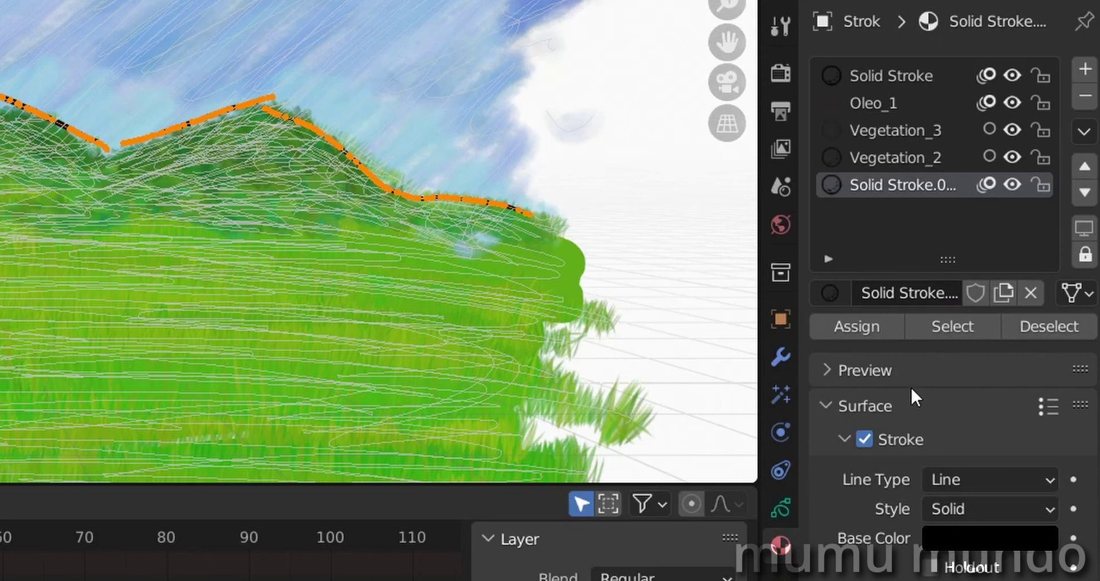
click(910, 293)
key(End)
key(BackSpace)
key(BackSpace)
key(BackSpace)
key(BackSpace)
drag(895, 293, 853, 286)
text(Black)
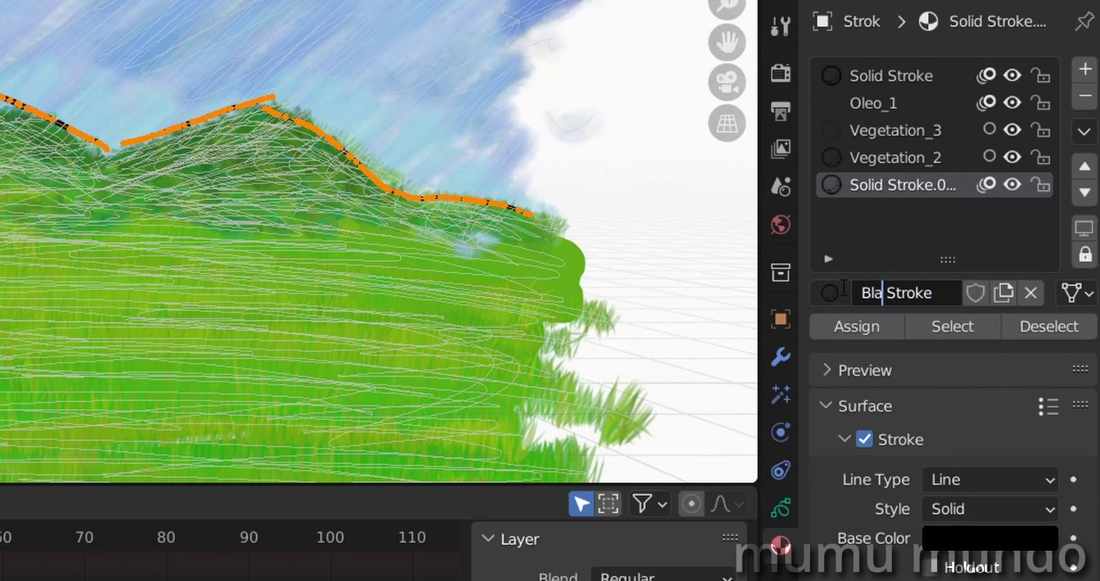
click(921, 243)
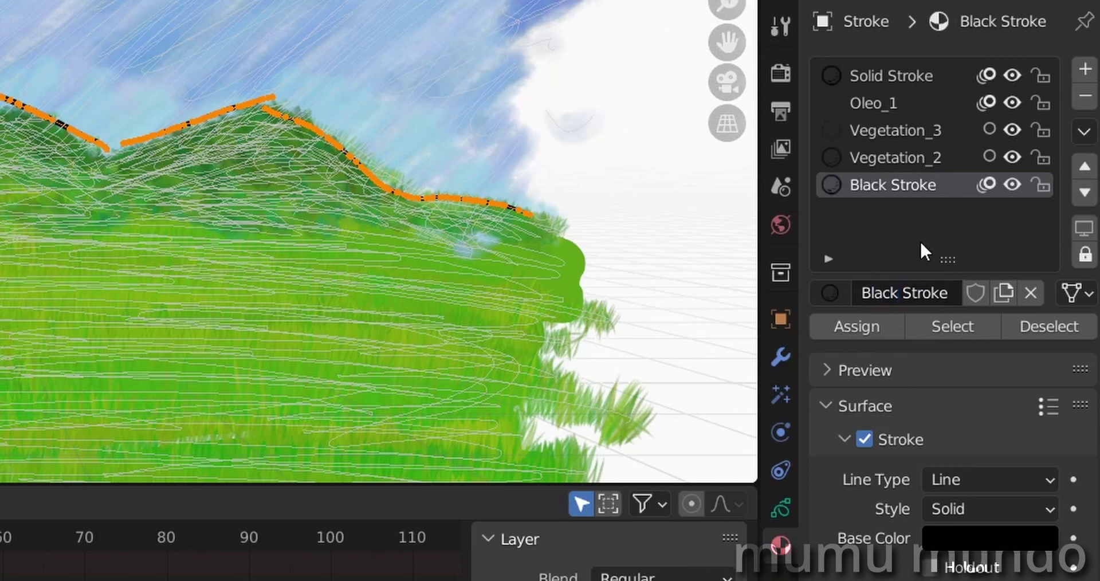
Step: Rename the original Solid Stroke material to 'Color Stroke'
click(913, 73)
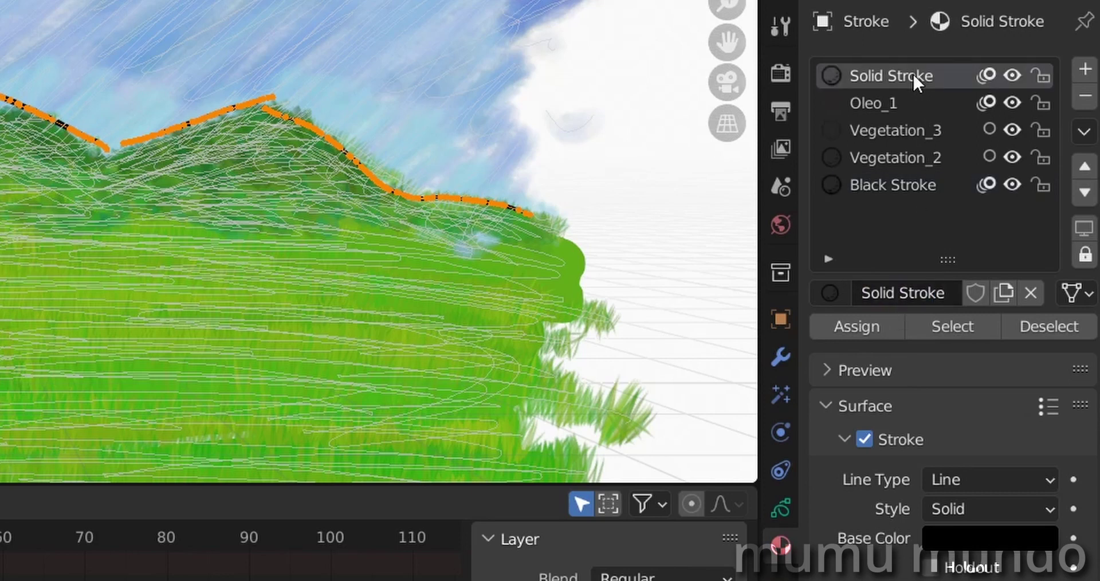
double_click(900, 291)
click(885, 293)
drag(894, 293, 837, 288)
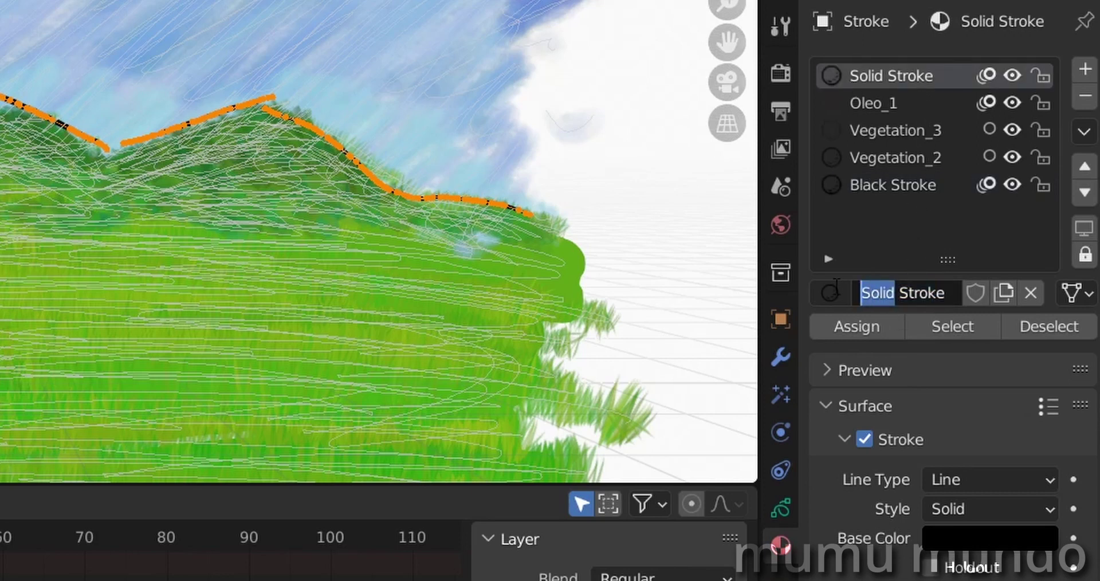
text(Color)
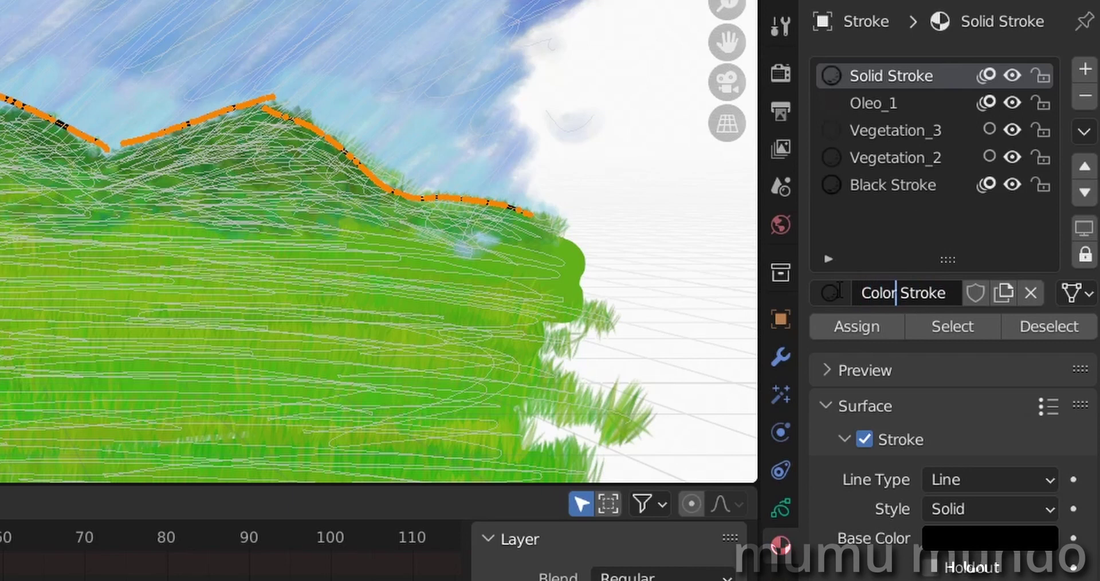
click(910, 192)
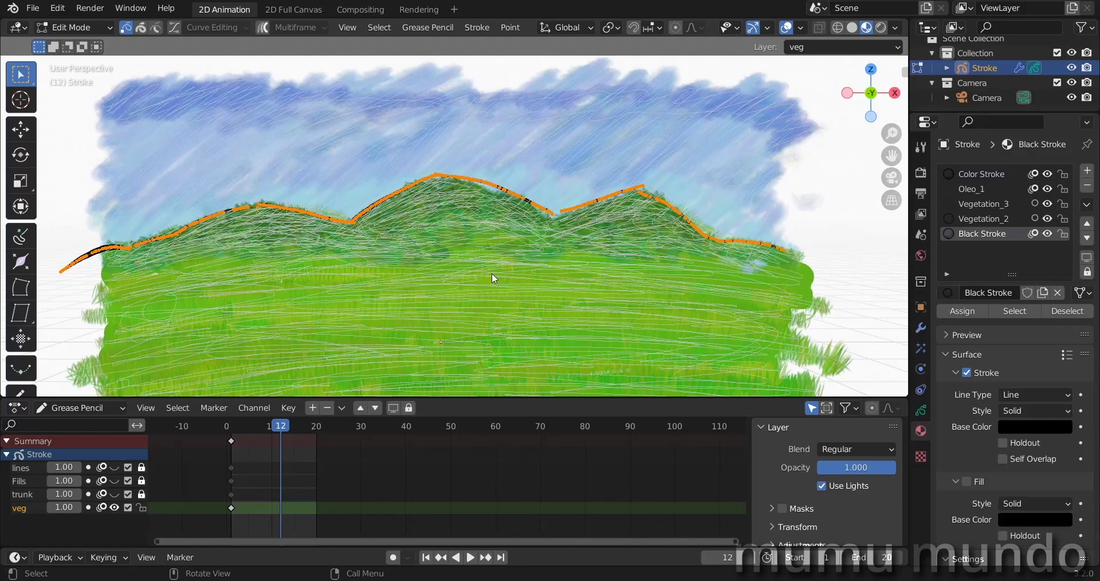
Step: Assign Black Stroke to the selected hill outline, then toggle its visibility to compare
scroll(491, 276, down, 5)
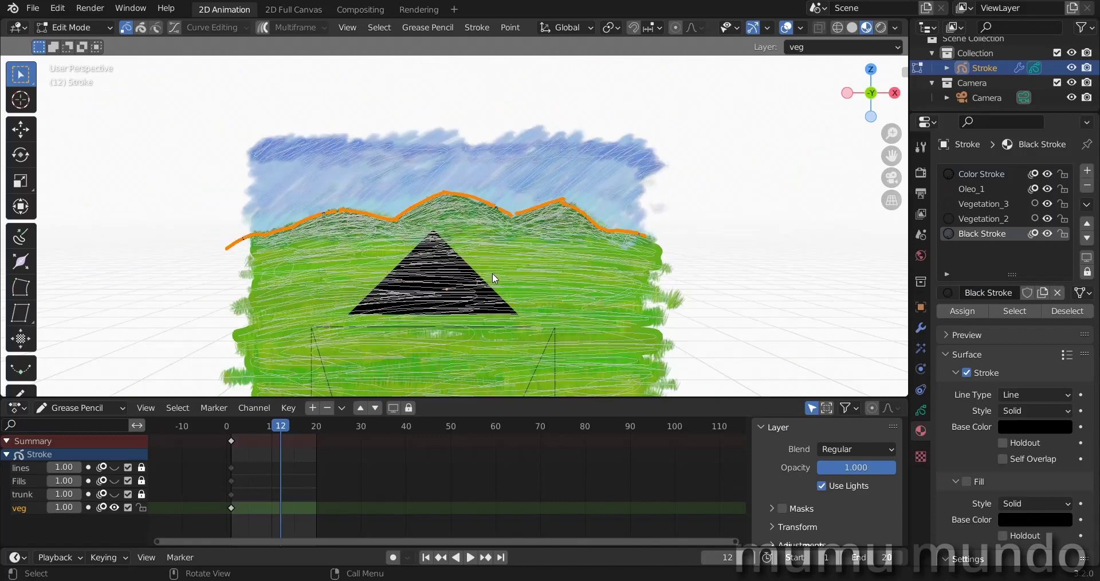
scroll(493, 280, up, 7)
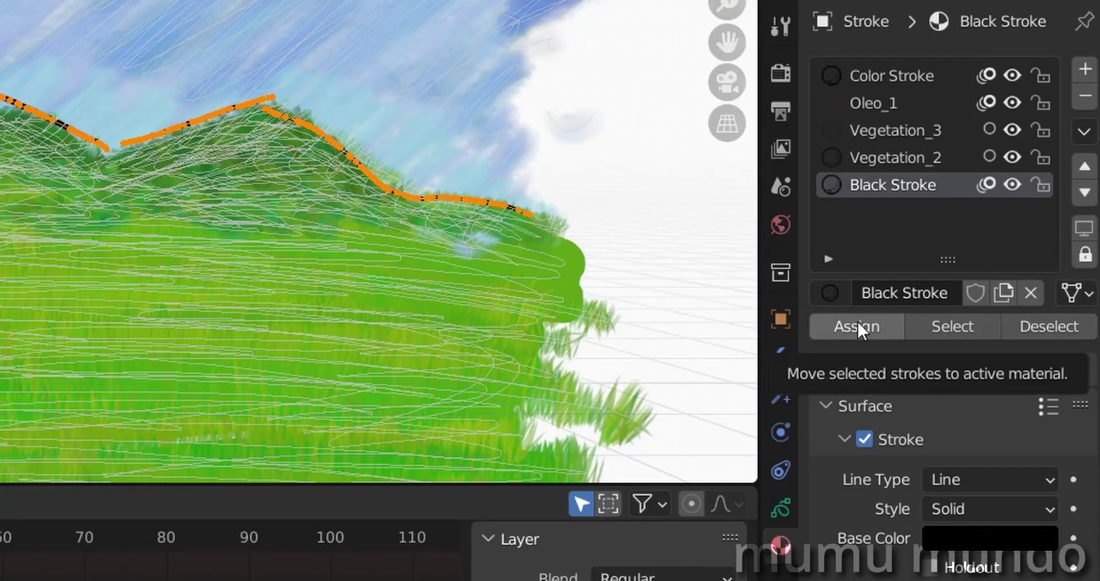
click(858, 322)
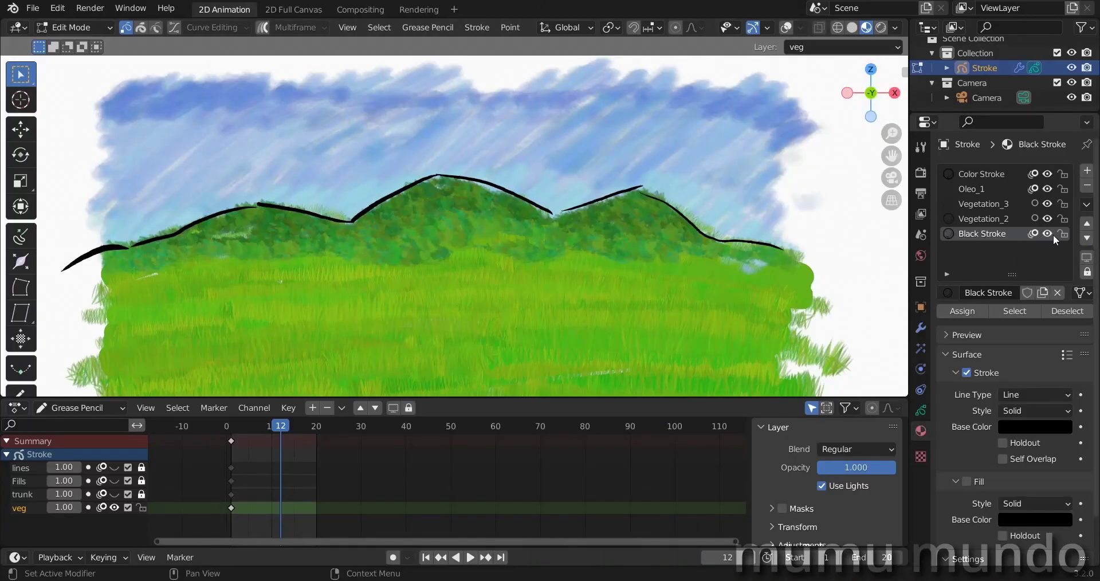
click(1050, 233)
click(1050, 232)
click(1049, 233)
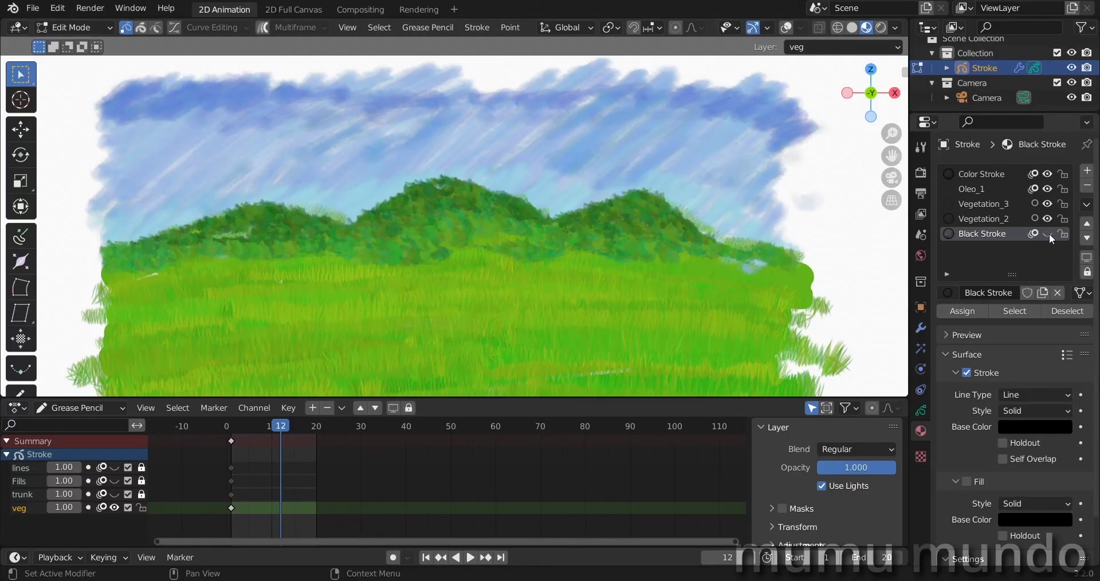
click(1050, 232)
click(1049, 232)
click(1050, 233)
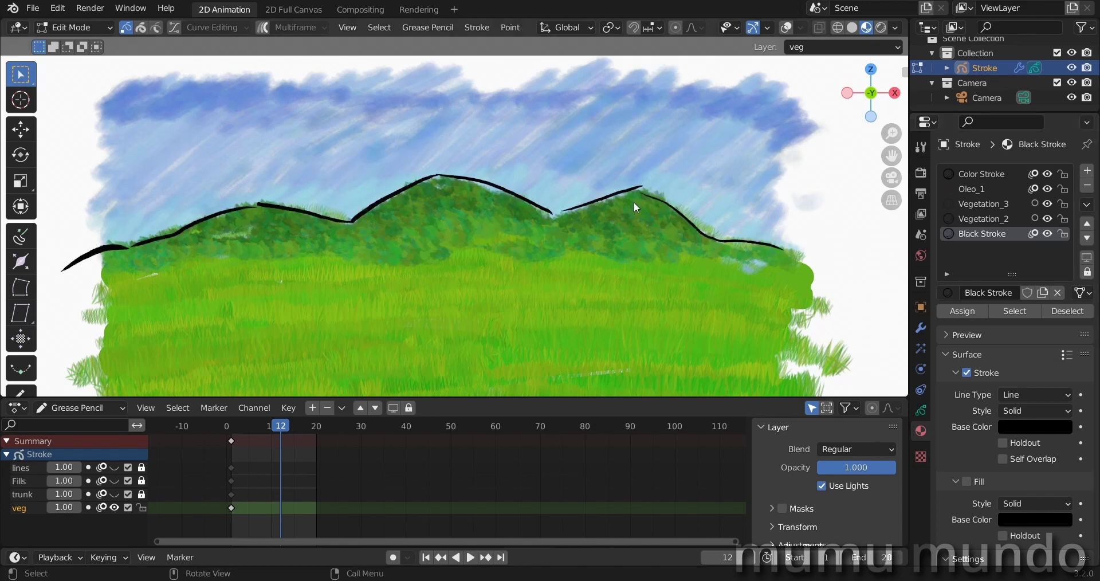
scroll(566, 305, down, 2)
shift+middle_drag(566, 303, 581, 241)
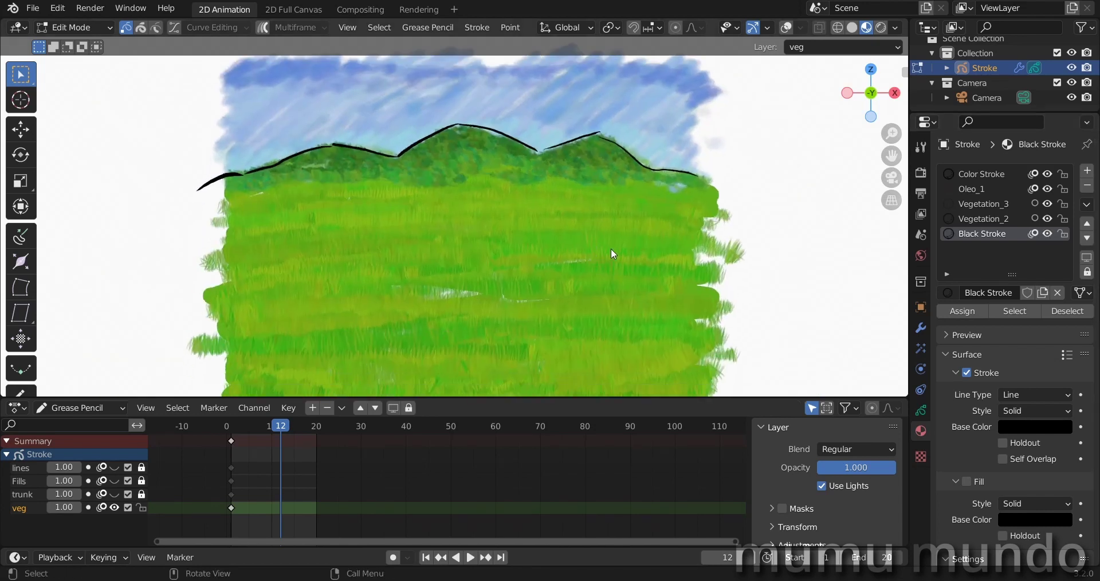
Step: Make the lines layer active and visible, hide the veg layer, and show the grid overlay
click(920, 410)
click(981, 221)
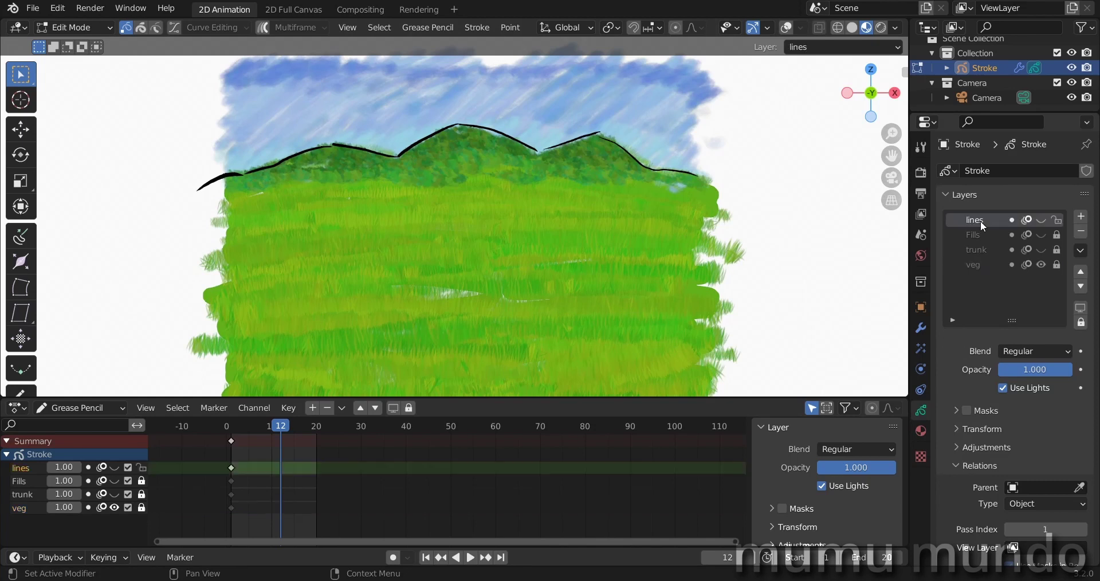
click(1041, 220)
click(1041, 265)
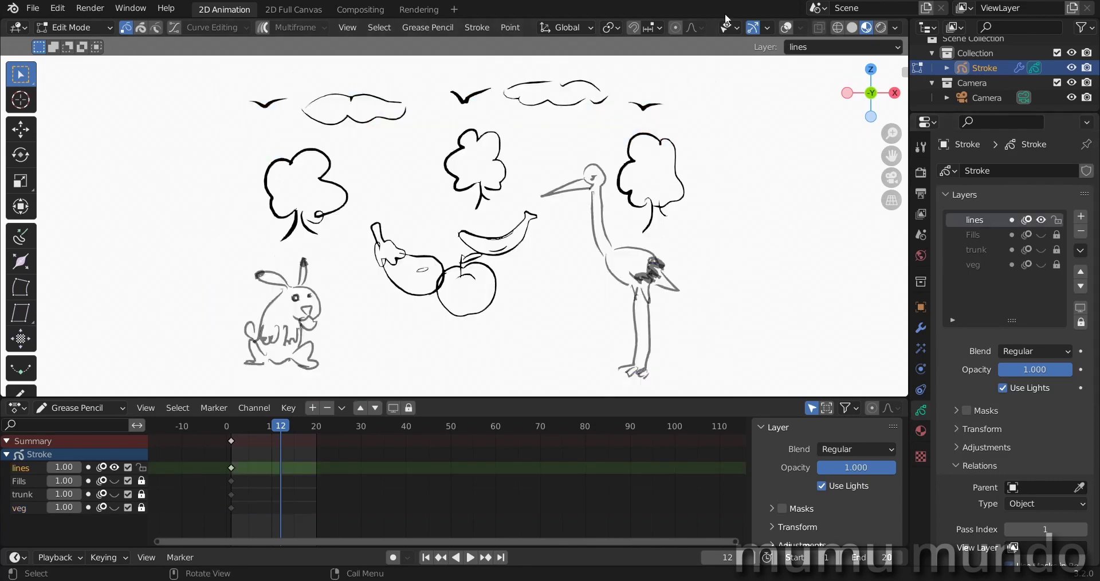
click(787, 28)
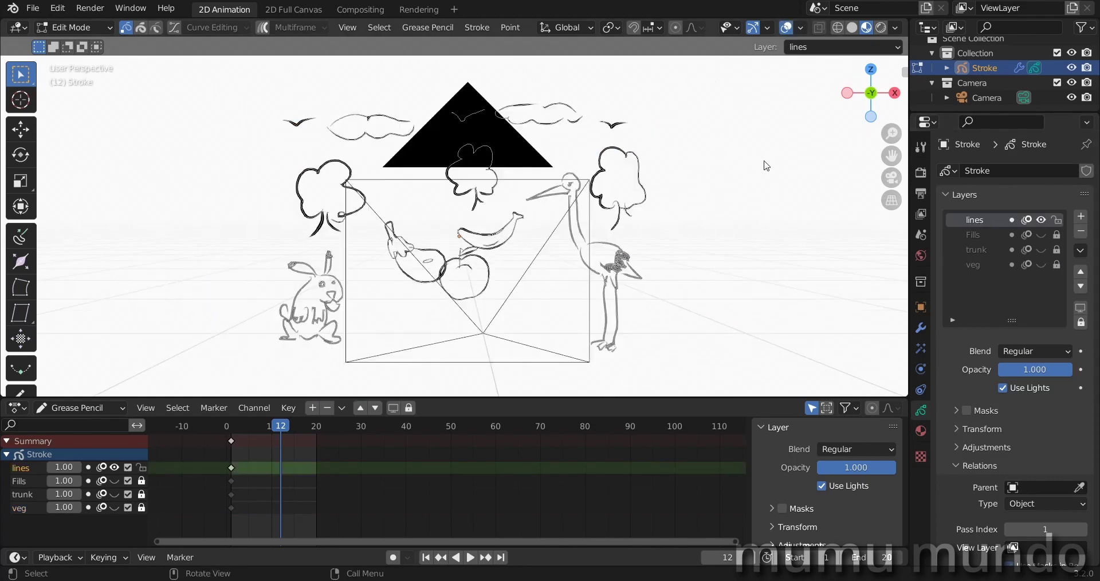
Step: Select all strokes on the lines layer and assign them the Black Stroke material
key(a)
scroll(756, 188, down, 2)
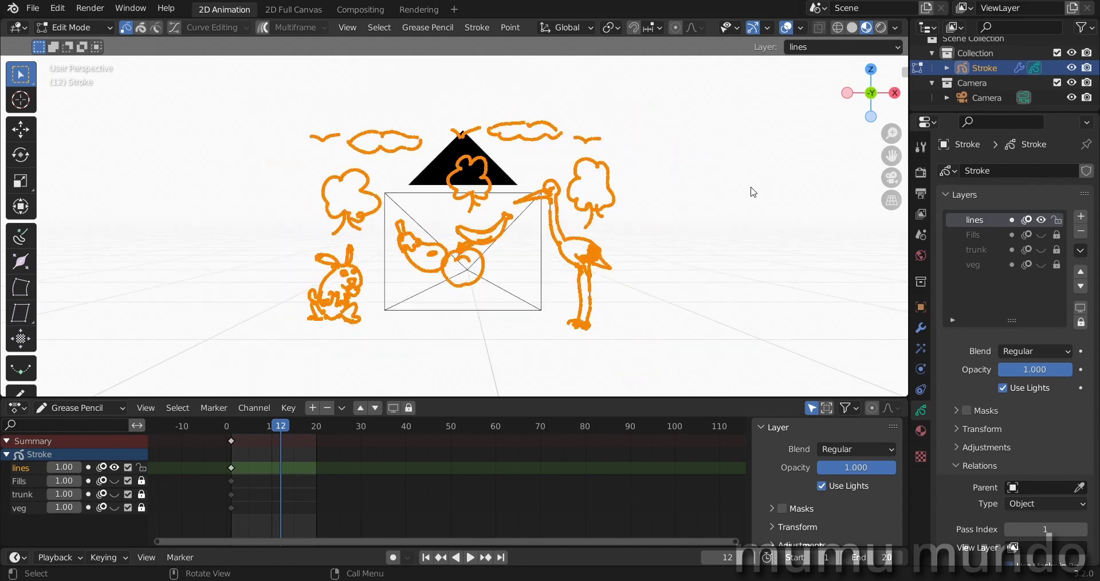
click(920, 431)
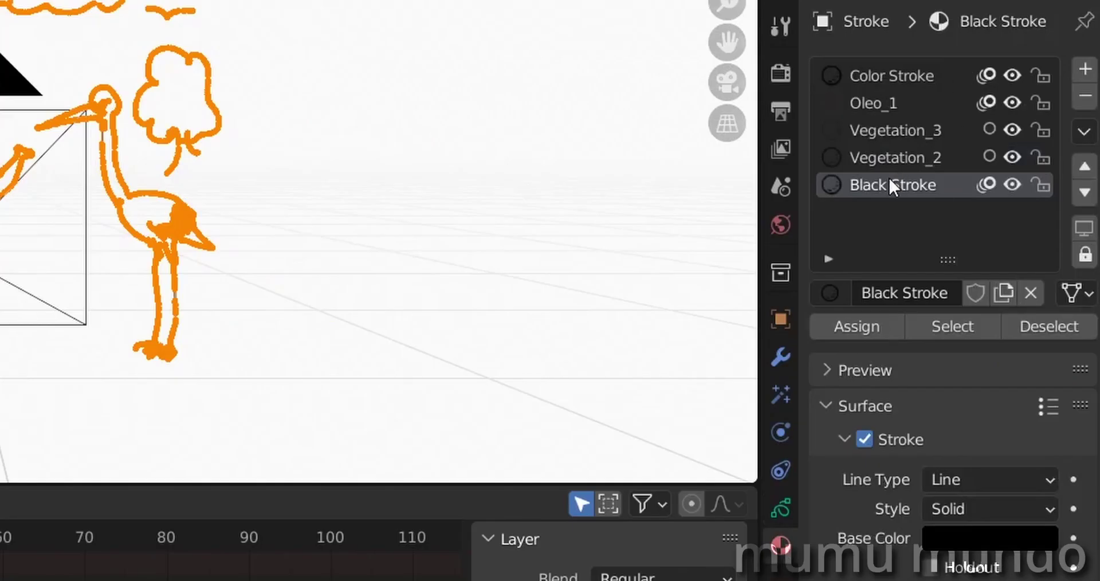
click(848, 330)
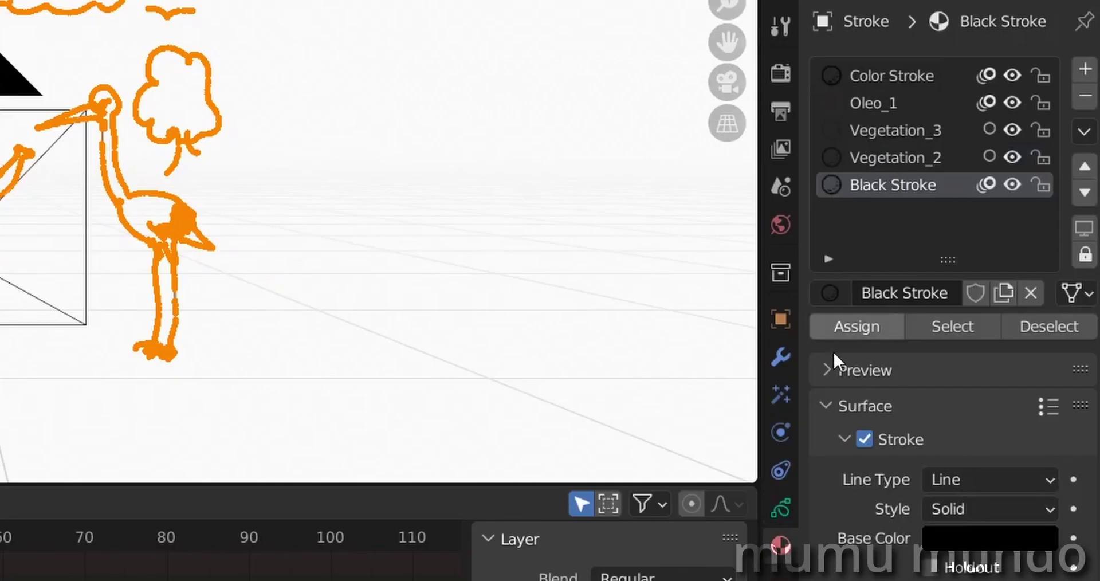
click(855, 326)
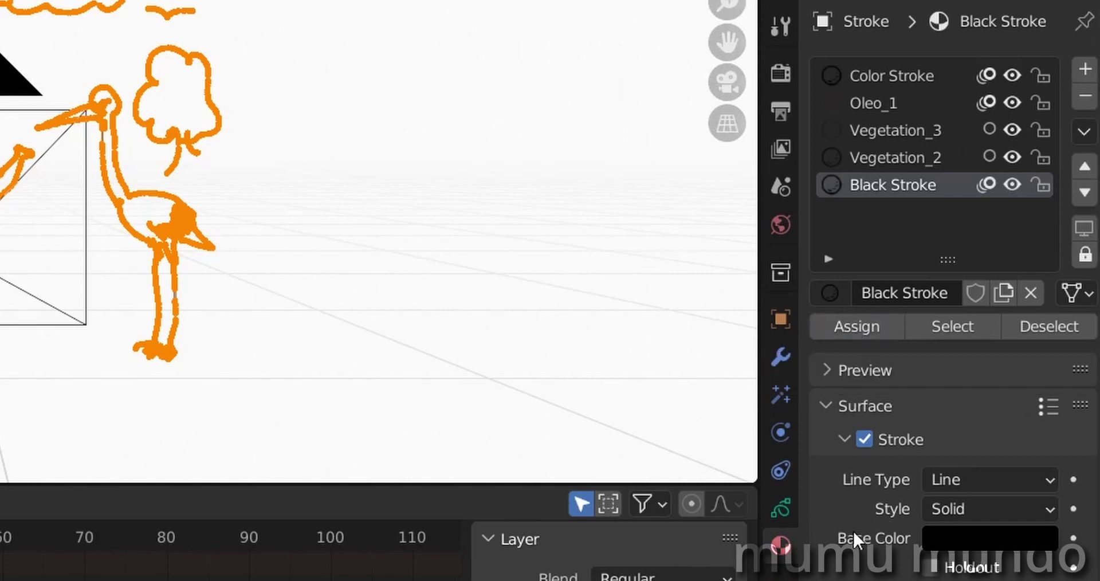
click(780, 507)
Step: Activate and unhide the trunk layer, then linked-select its outline and the circular knot stroke
click(1004, 215)
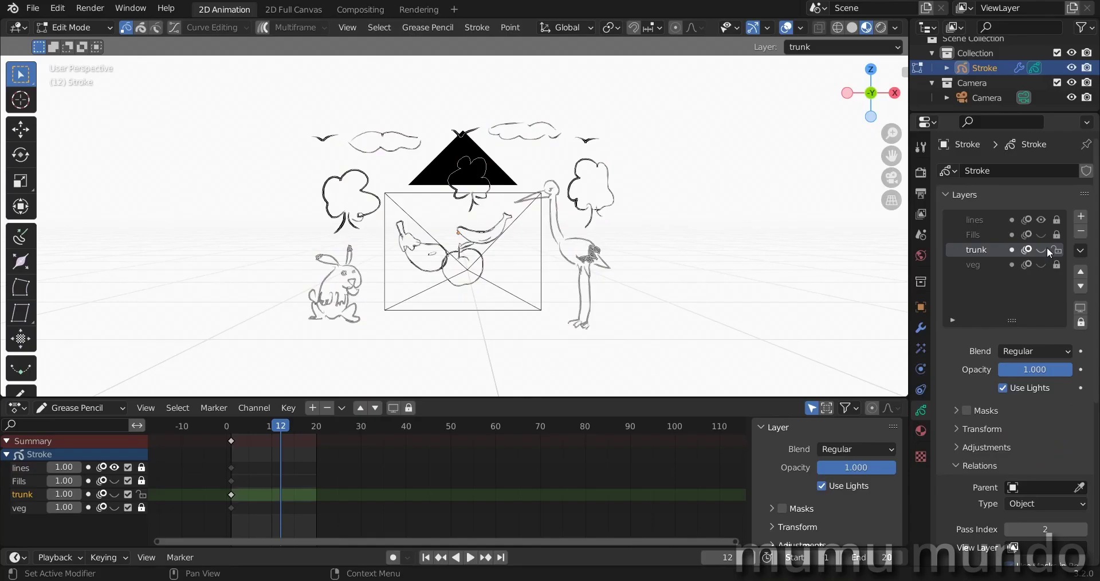
click(1042, 250)
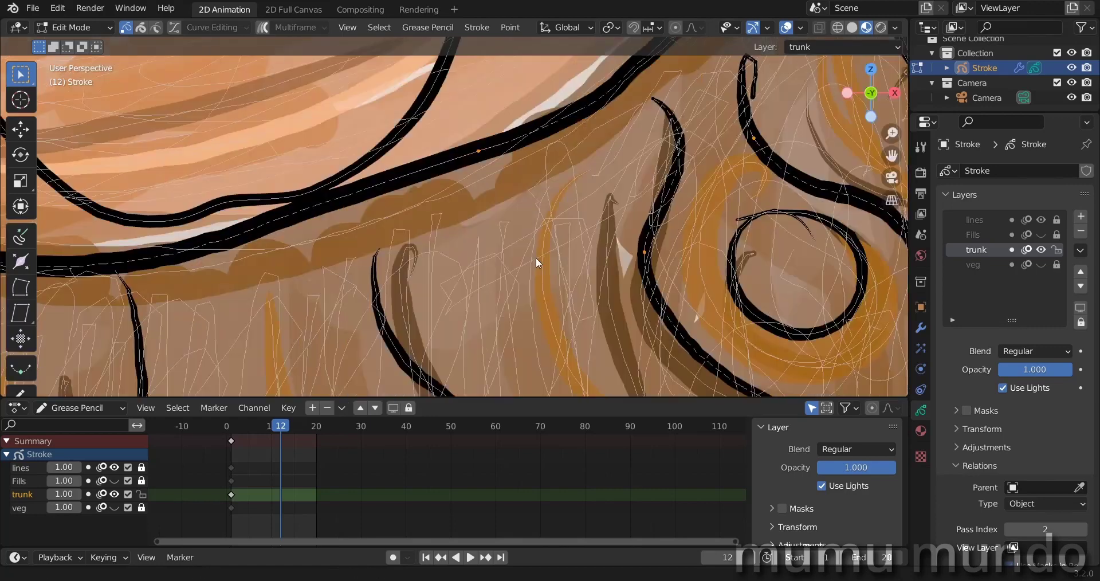
shift+click(414, 199)
key(ctrl+l)
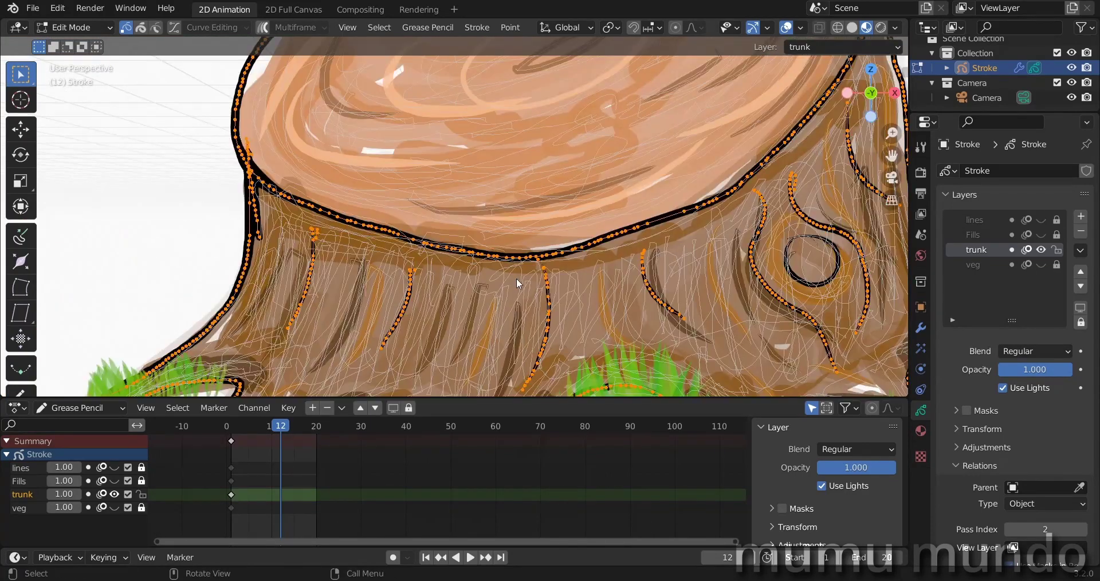
mouse_move(516, 277)
shift+middle_down()
mouse_move(600, 171)
mouse_move(687, 163)
mouse_move(506, 178)
mouse_move(516, 181)
mouse_move(452, 323)
shift+middle_up()
scroll(517, 181, up, 3)
scroll(517, 277, up, 3)
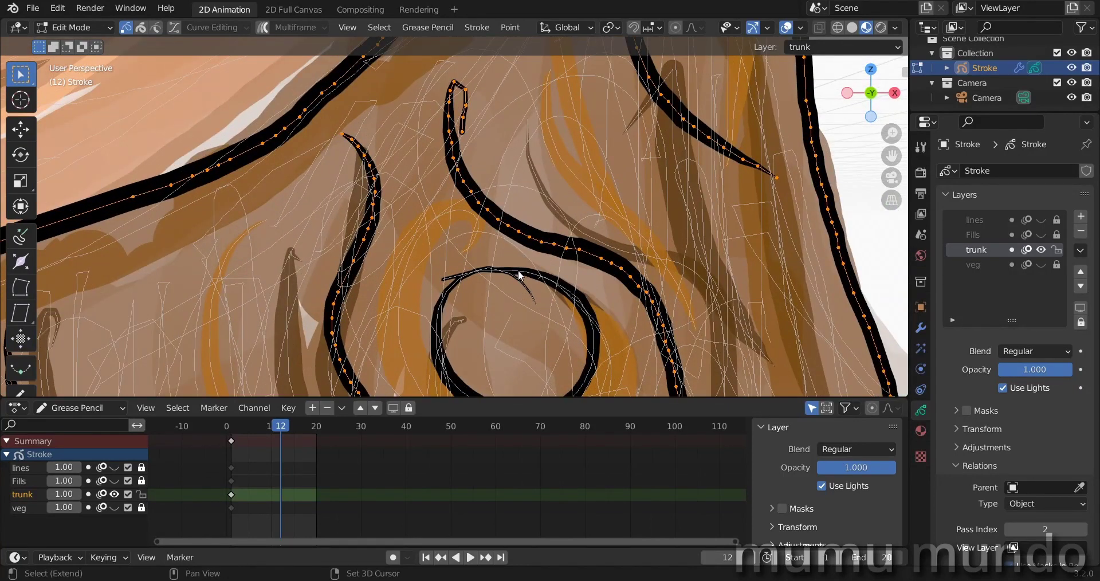
scroll(520, 276, down, 4)
key(ctrl+l)
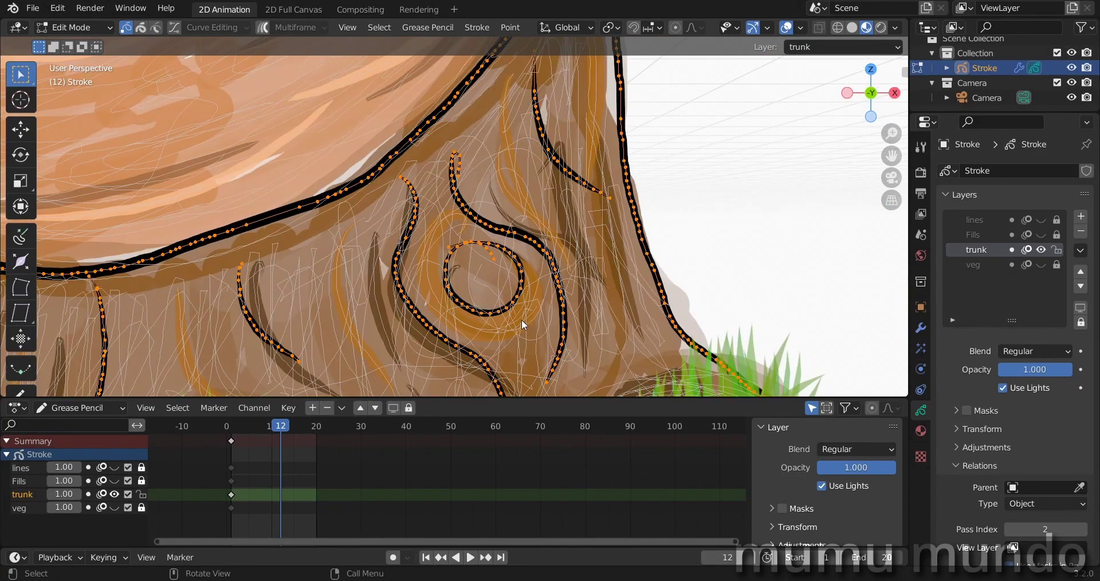
scroll(522, 319, down, 4)
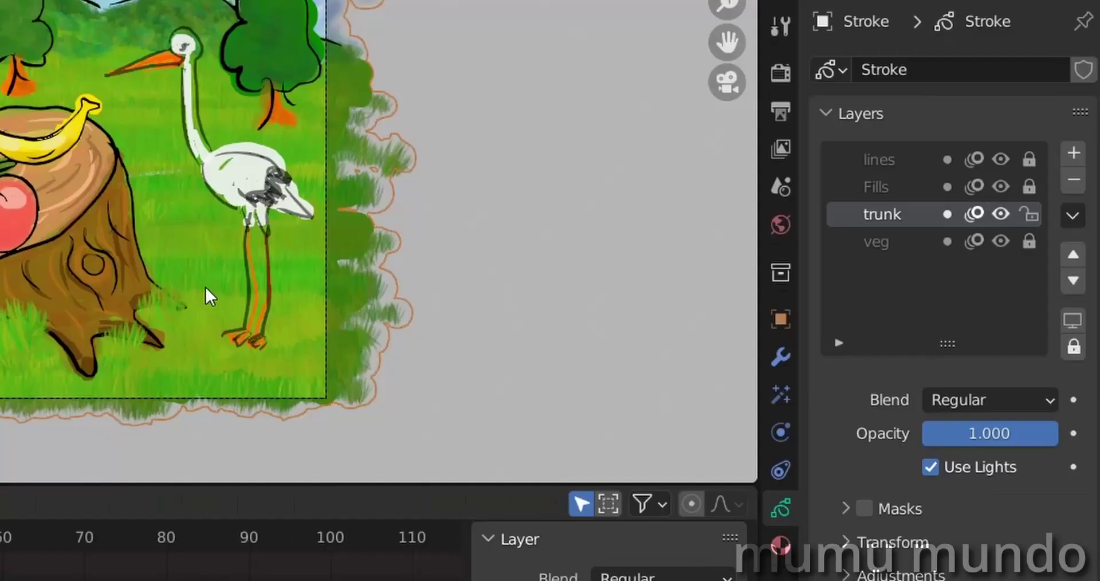
Step: Toggle Black Stroke's visibility repeatedly to check its outlines, leaving it visible
click(1020, 185)
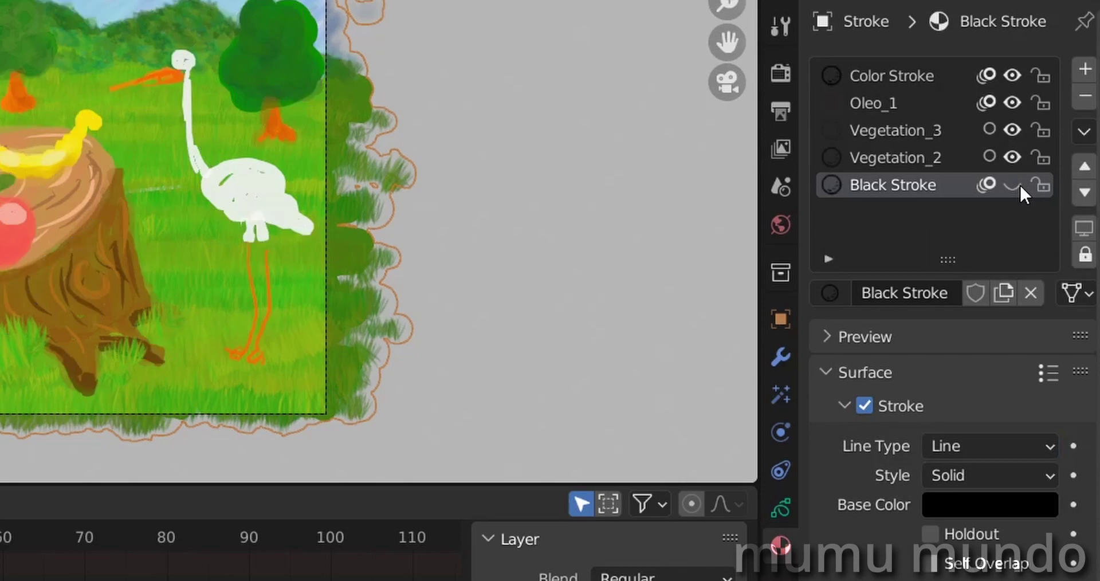
click(1020, 184)
click(1020, 185)
click(1020, 184)
click(1020, 183)
click(1020, 183)
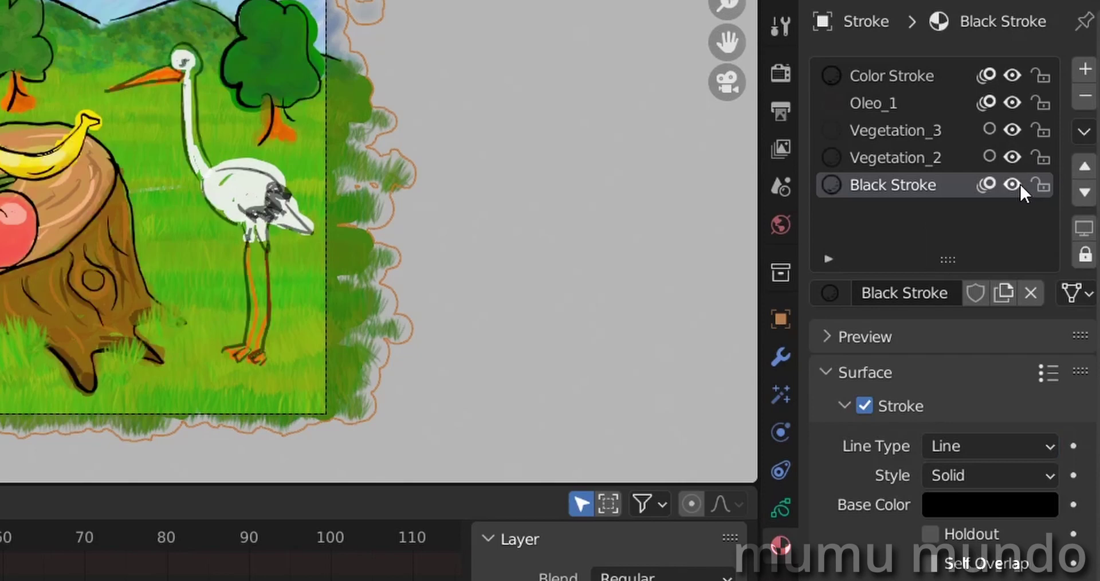
click(1020, 183)
click(1020, 183)
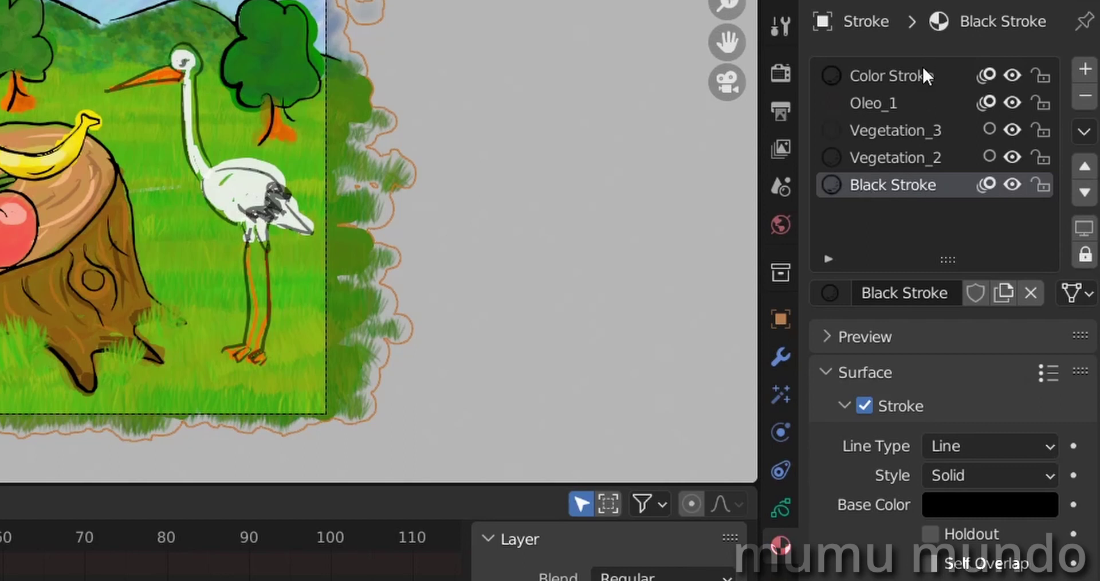
Step: Toggle Color Stroke's visibility to check the coloured strokes, leaving it shown
click(1010, 71)
click(1011, 71)
click(1011, 71)
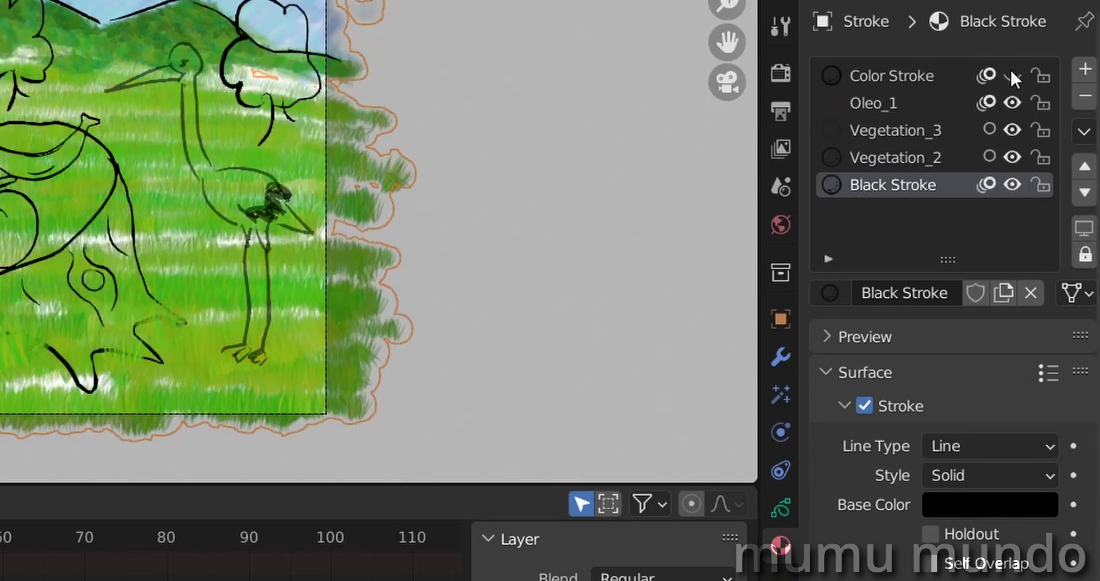
click(1011, 71)
click(1011, 71)
click(1011, 71)
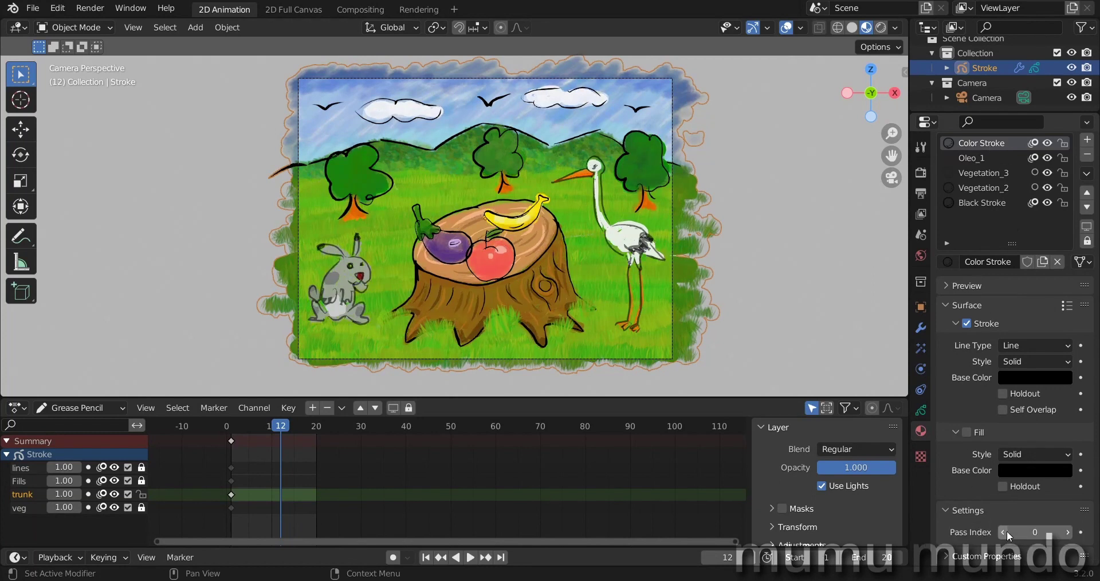
Step: Make Black Stroke the active material, play the animation from around frame 9, and view the modifiers
click(983, 202)
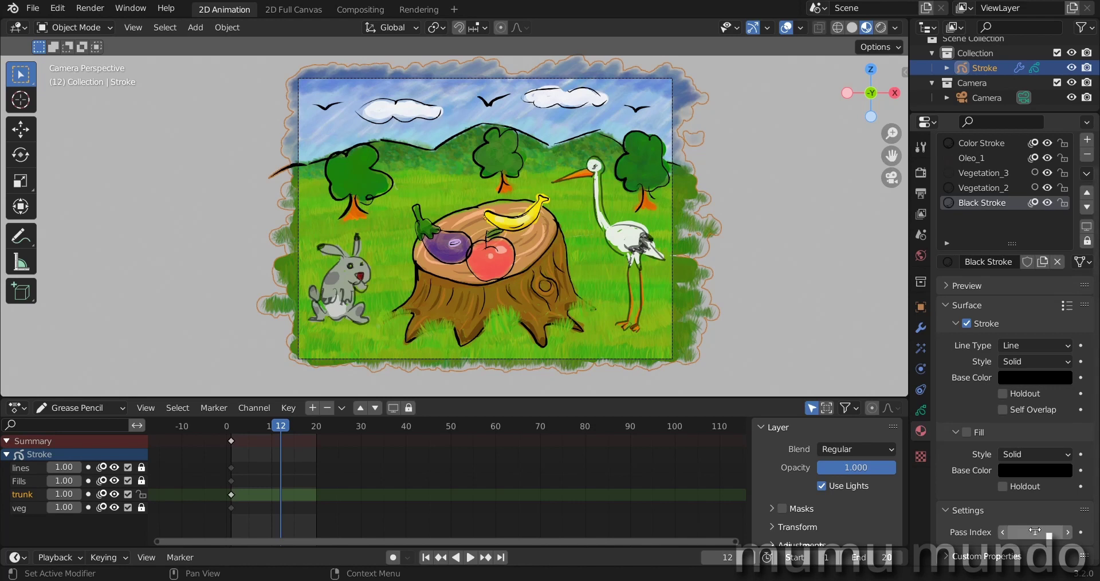
drag(284, 425, 268, 428)
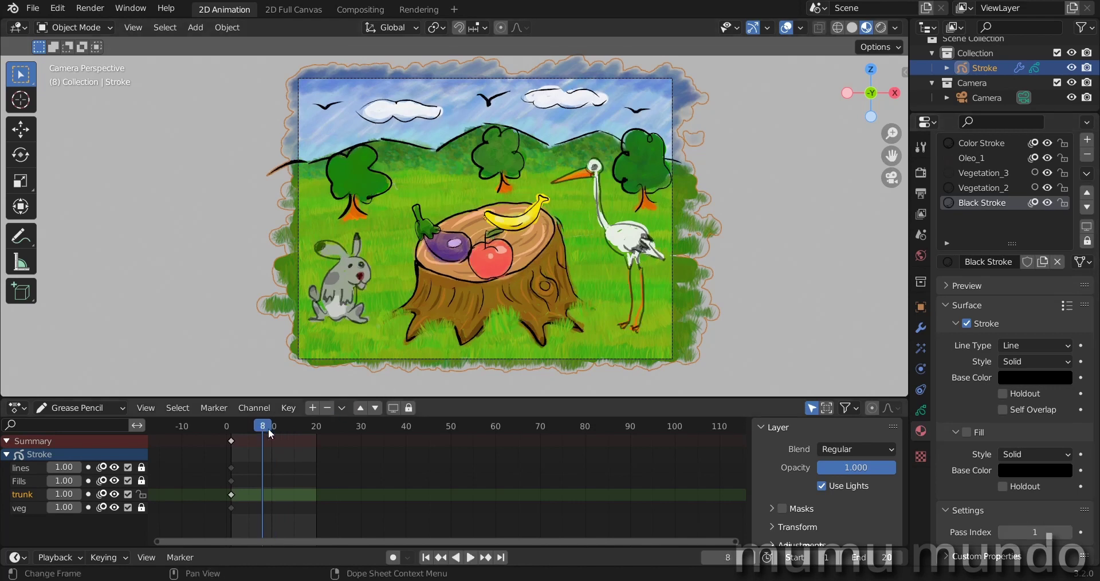
key(space)
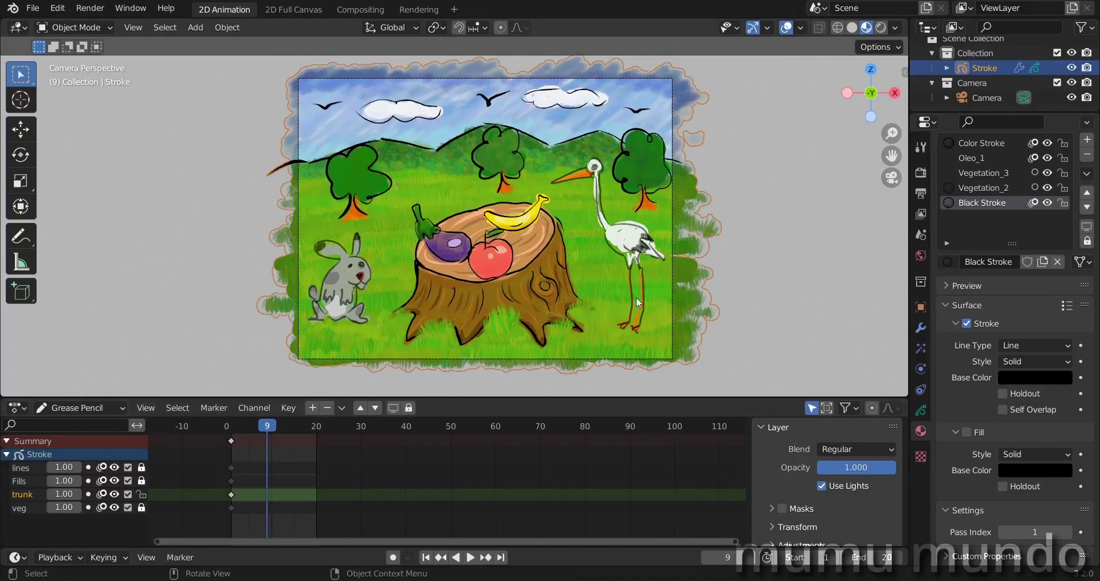
key(space)
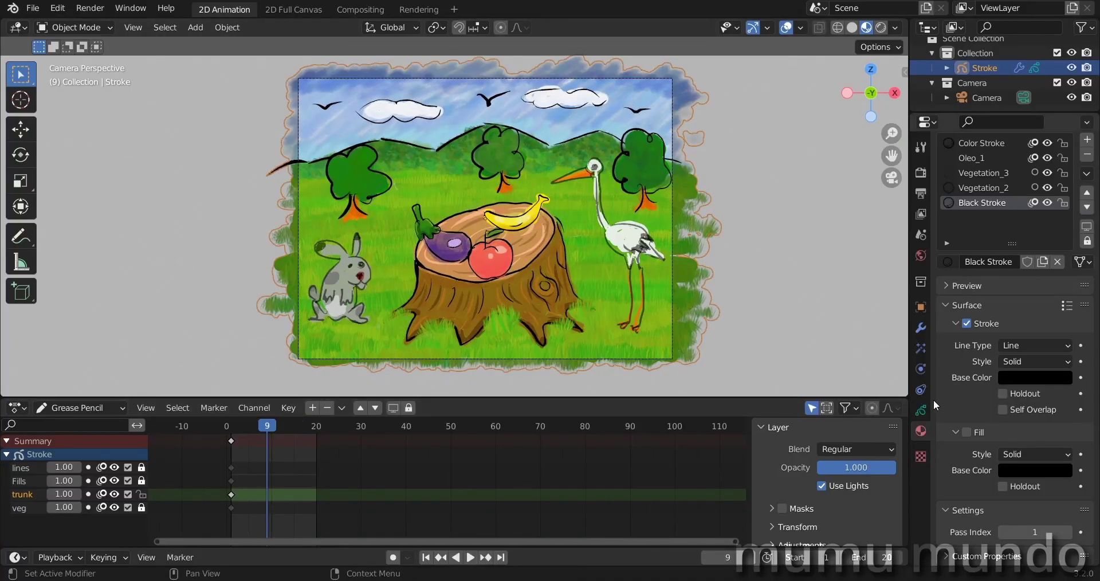
click(921, 328)
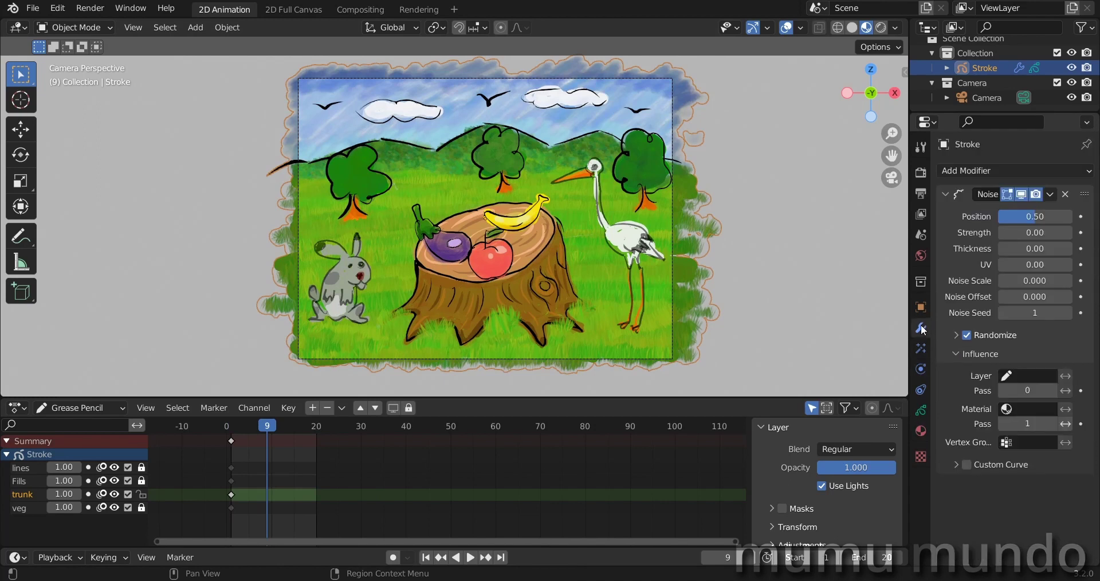
Step: Delete the Noise modifier, add a Build modifier, and expand its Influence settings
click(1066, 195)
click(992, 170)
click(844, 225)
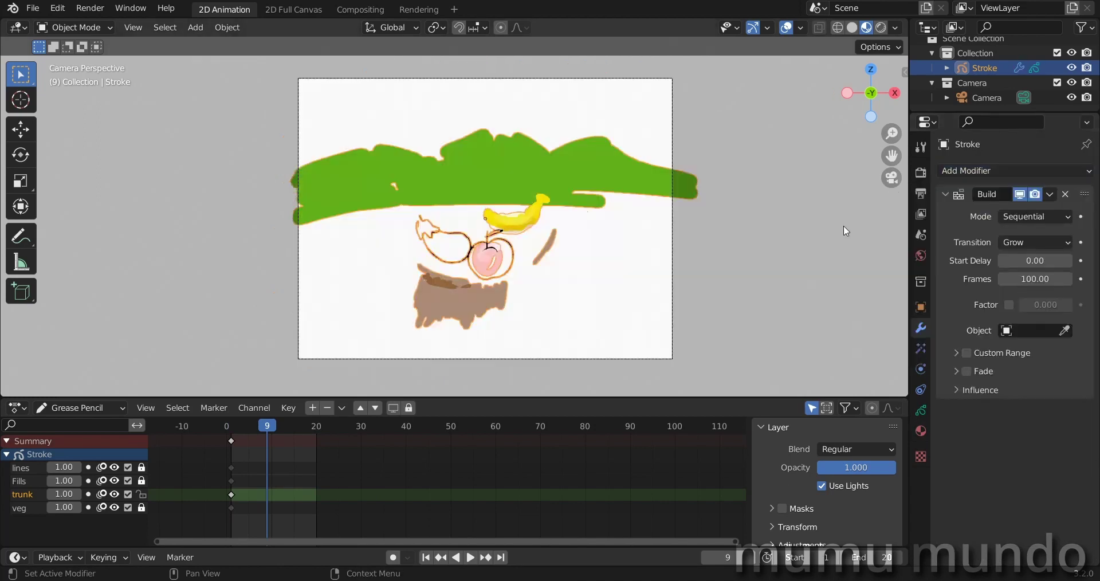
click(955, 392)
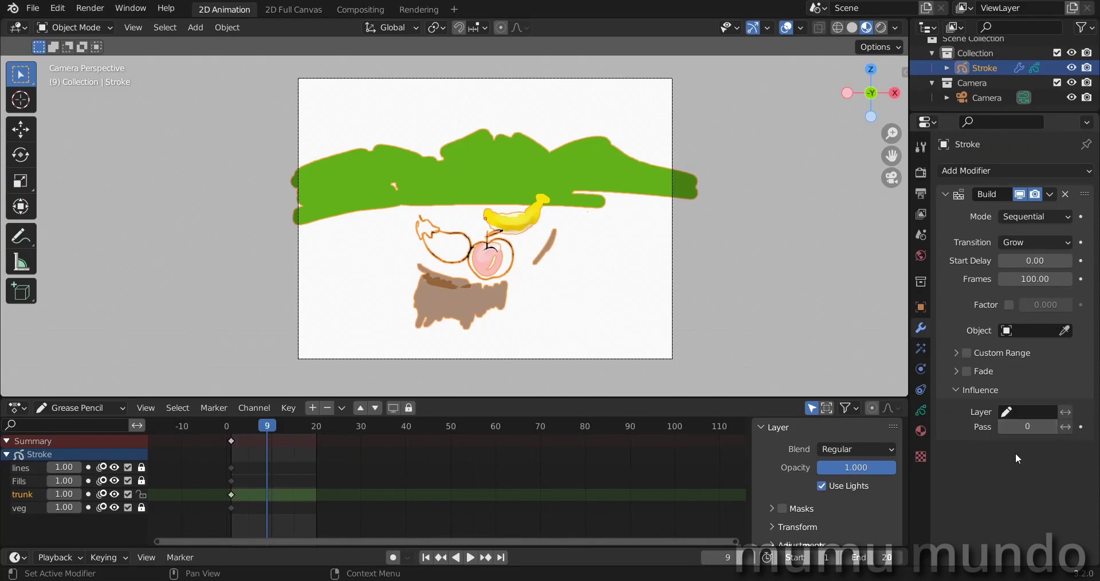
Step: Scrub the build from frame 0 to 9, jump to frame 7, and check the layer-limit options
drag(233, 430, 268, 438)
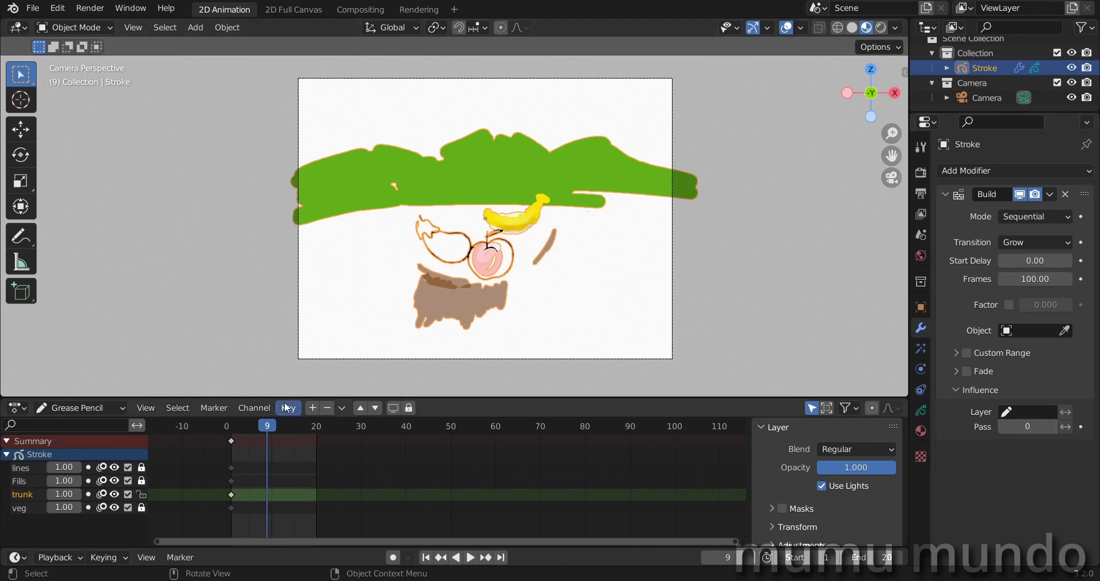
click(258, 425)
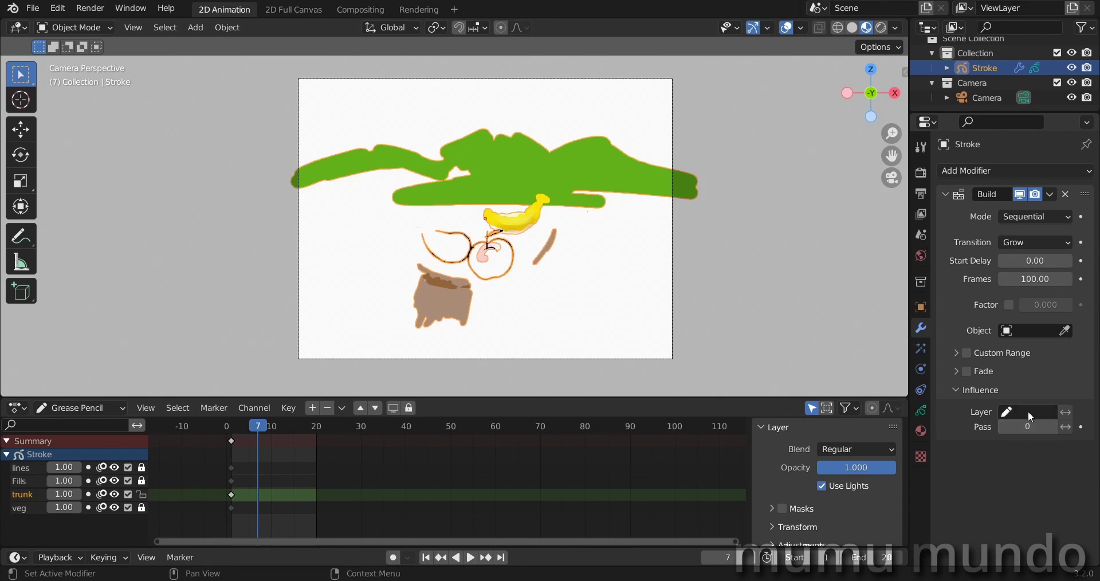
click(1032, 412)
click(922, 411)
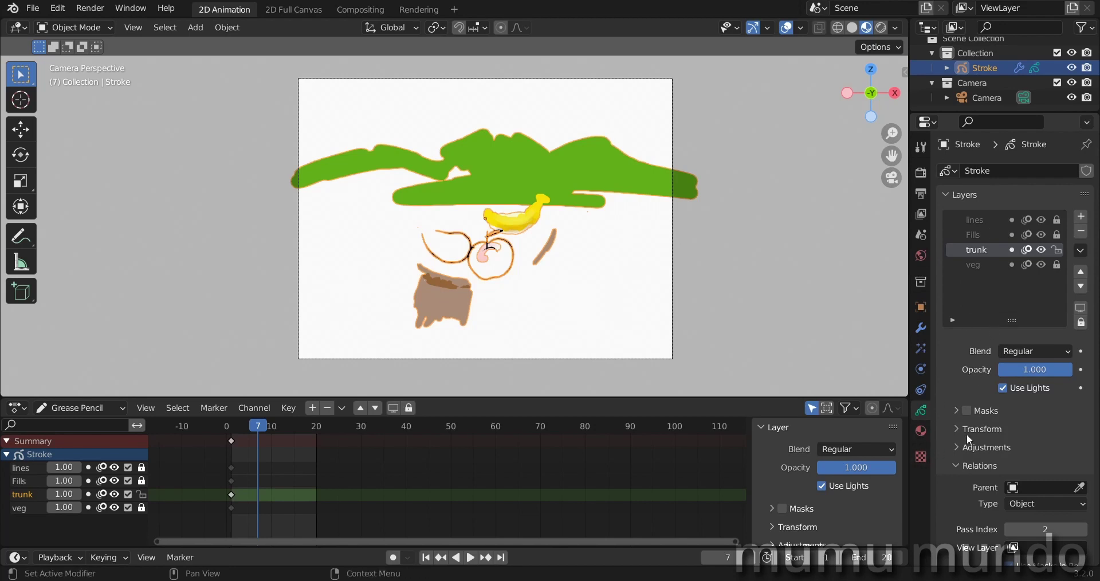
click(921, 327)
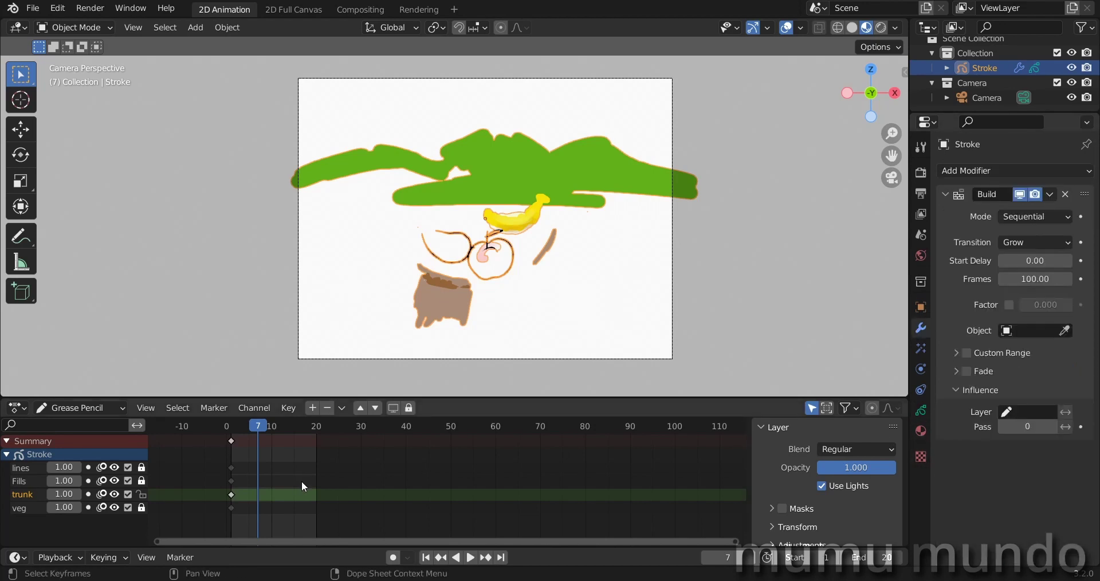
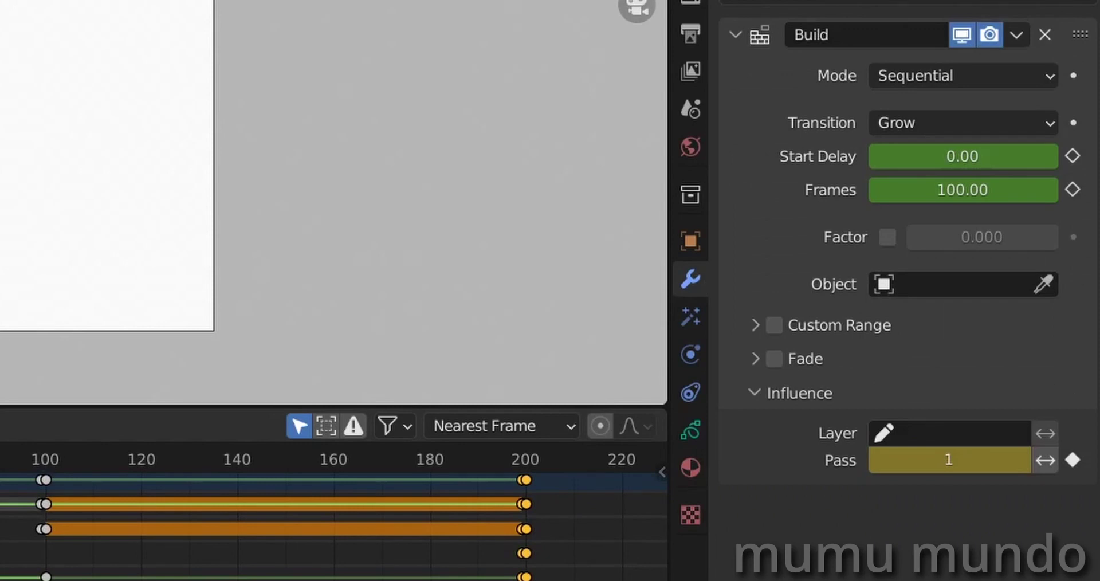
Step: Check the Relations Pass Index of the lines, lines.001 and lines.002 layers
click(692, 430)
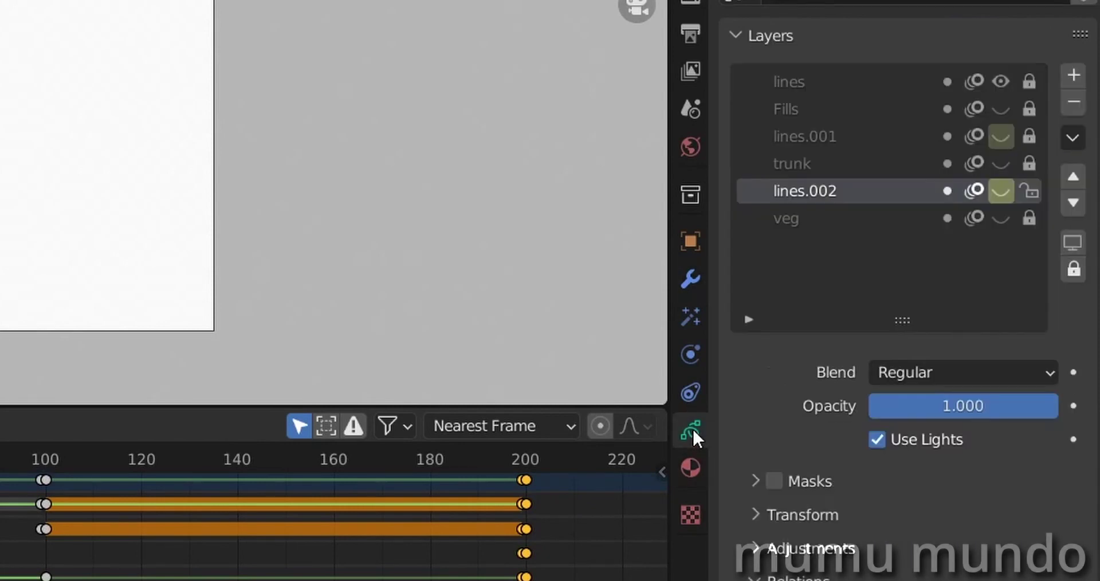
click(836, 85)
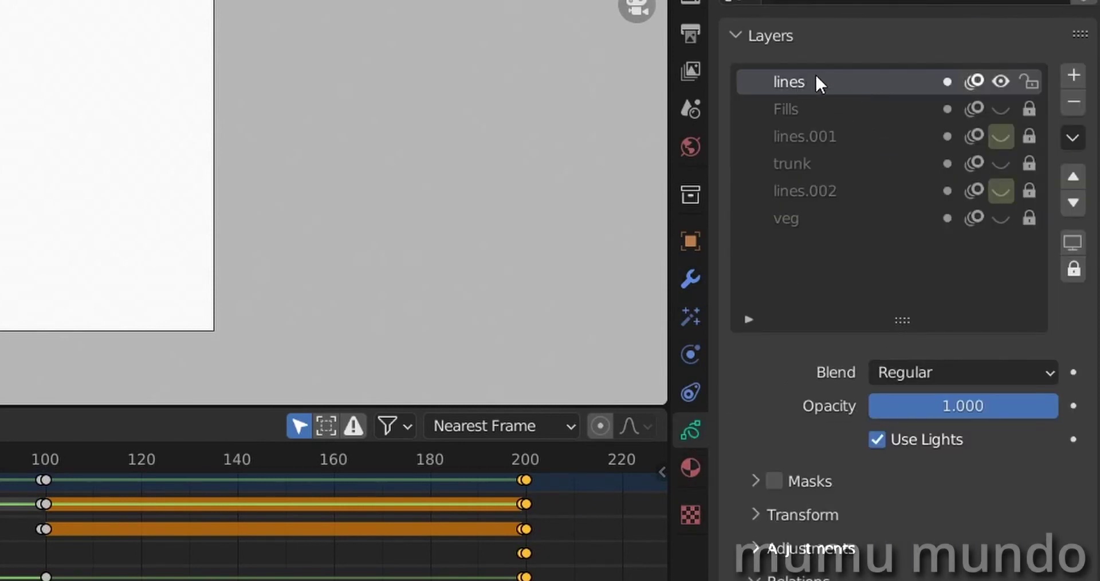
scroll(846, 268, down, 5)
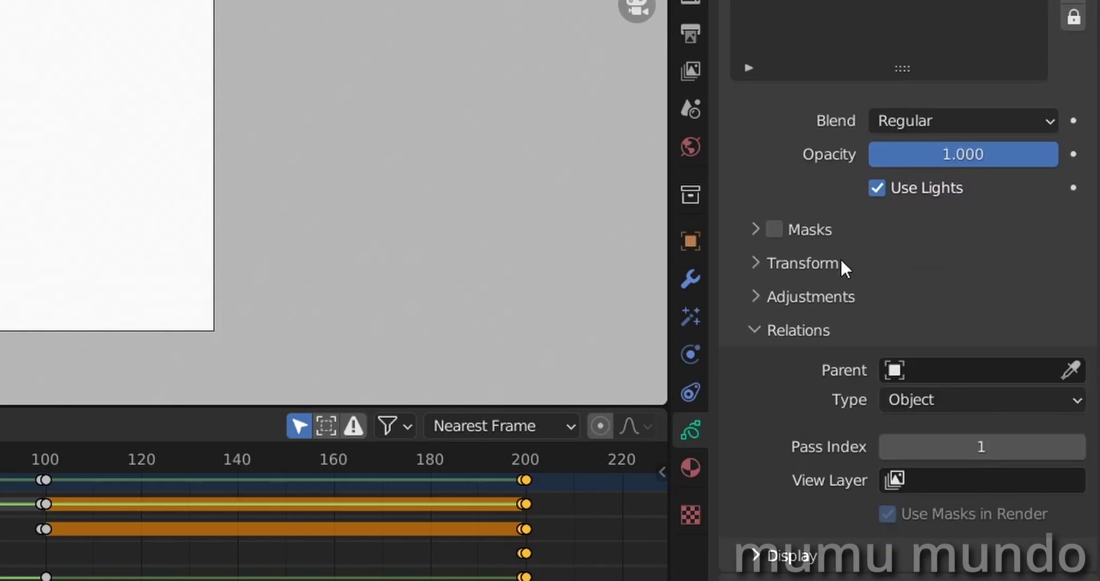
scroll(800, 235, up, 5)
click(802, 94)
scroll(823, 388, down, 5)
scroll(987, 503, up, 5)
click(814, 67)
scroll(786, 535, down, 5)
scroll(890, 471, up, 3)
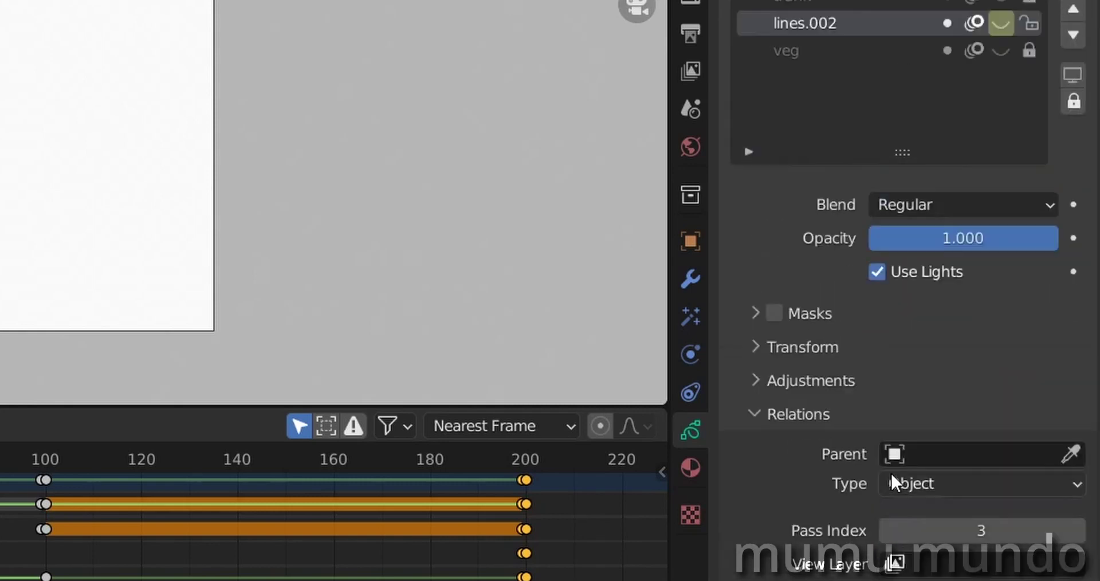
Step: Back in the Build modifier, play the animation until the first line pass is drawn by frame 99
click(691, 279)
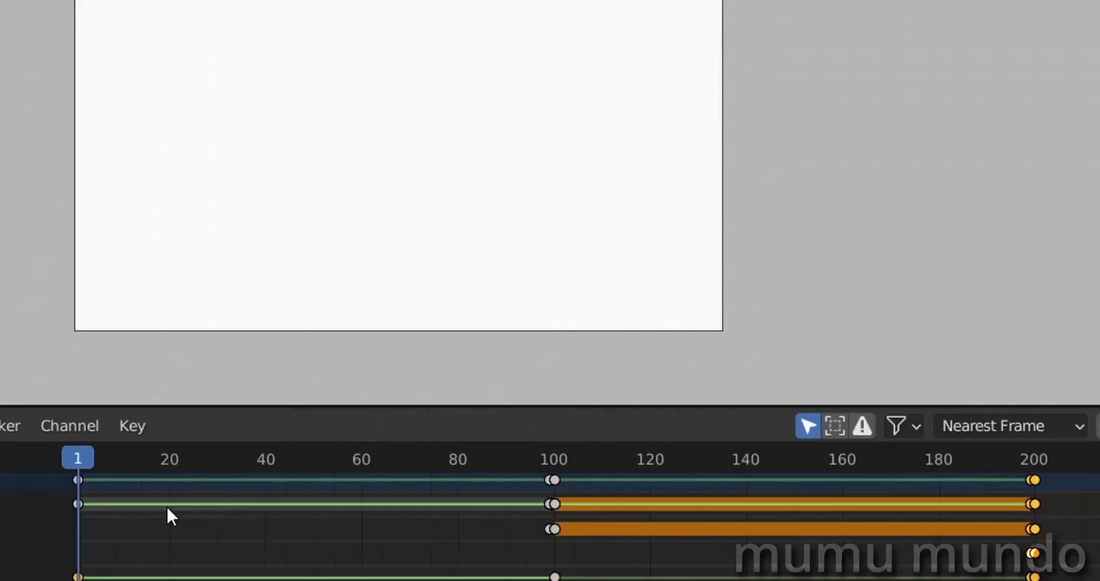
key(space)
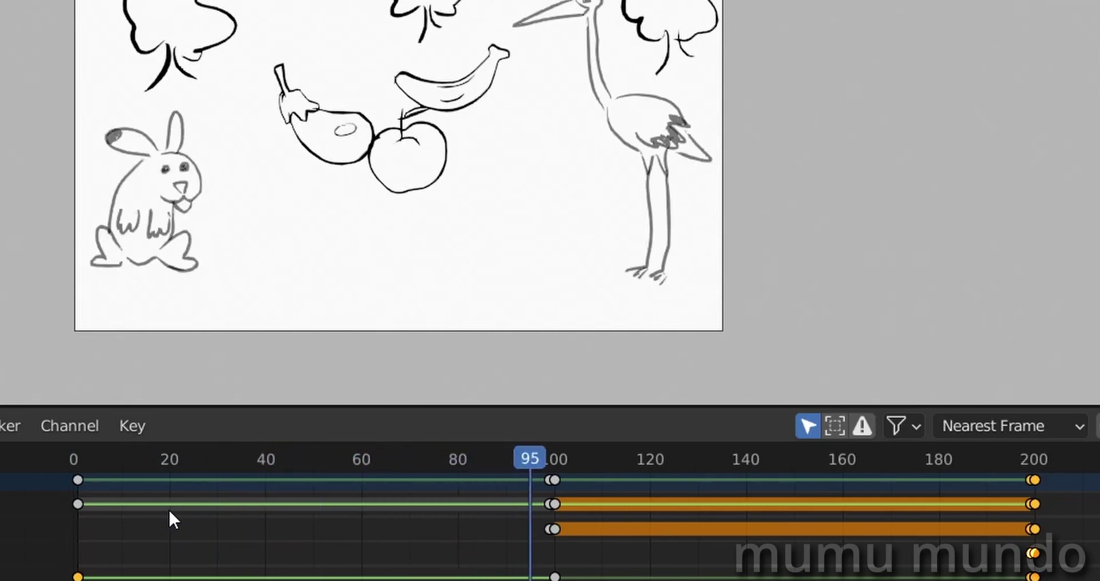
scroll(512, 565, up, 5)
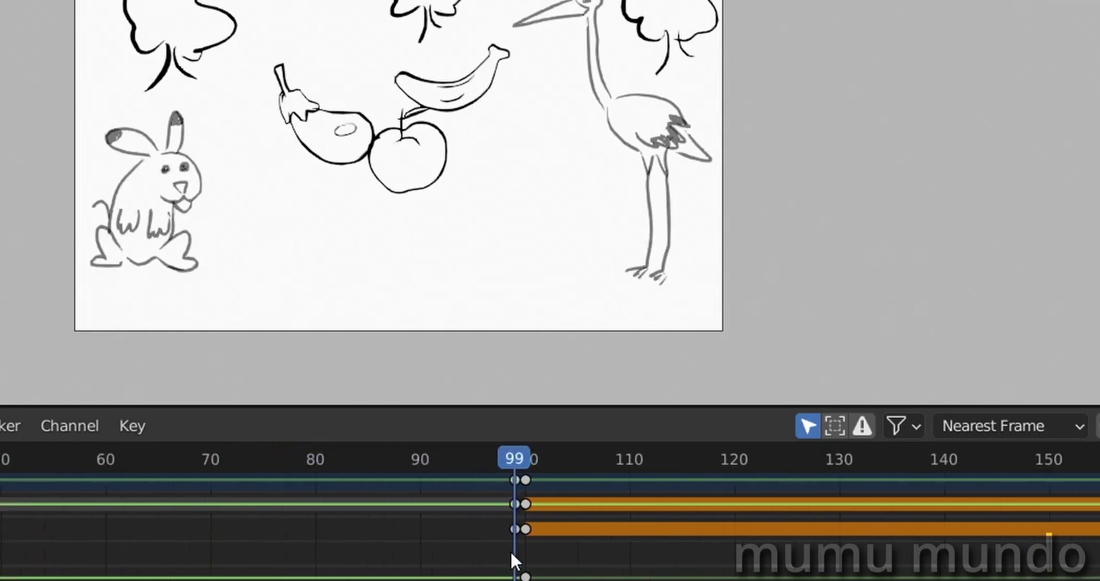
Step: Compare frames 99 and 100, where pass 2 begins, with all keyframes framed in the timeline
click(511, 460)
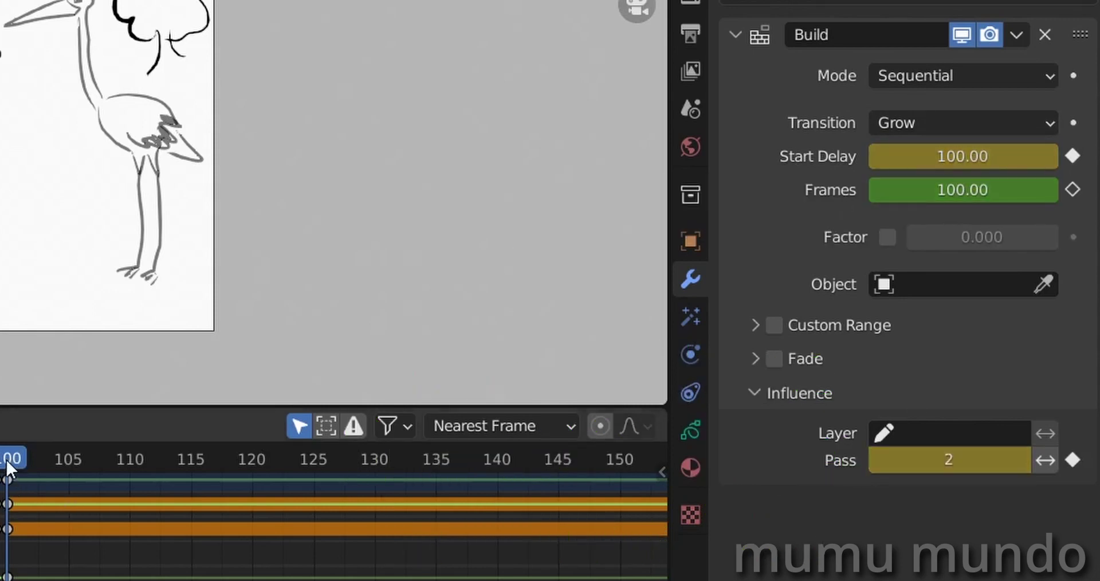
drag(6, 462, 2, 465)
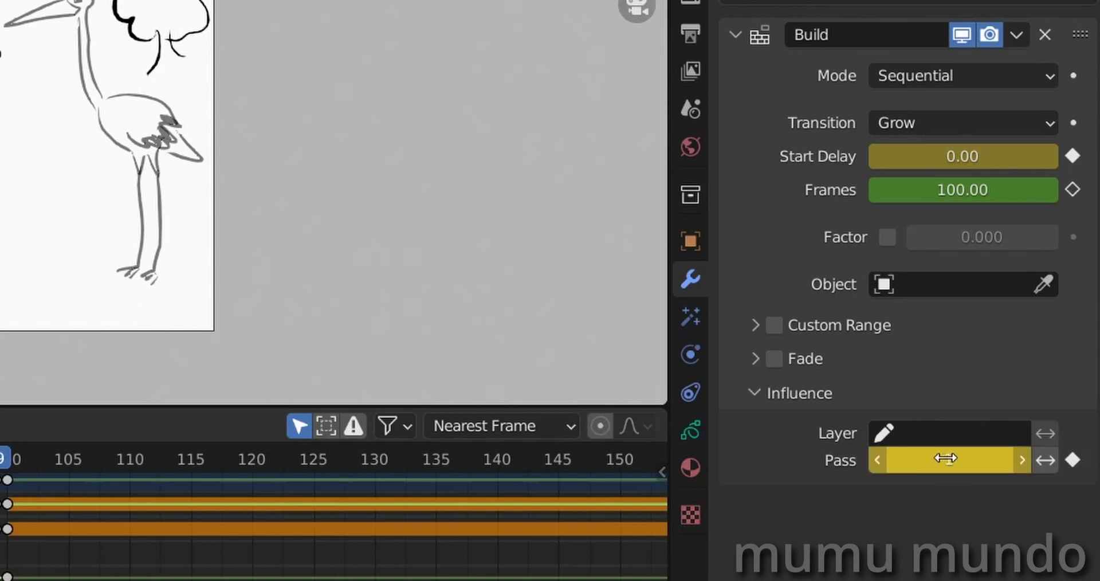
click(7, 460)
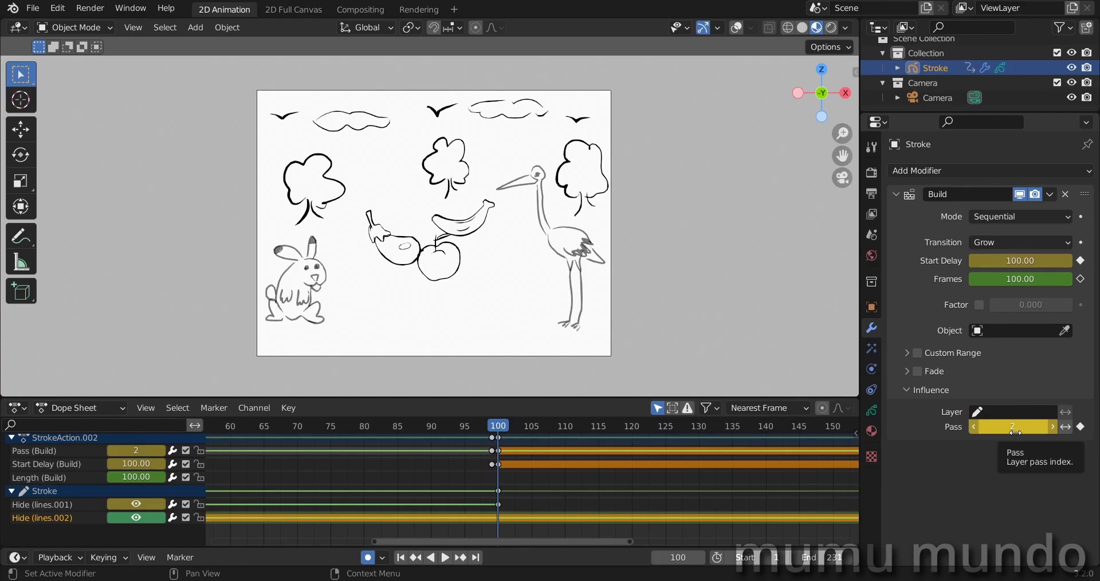
middle_drag(693, 488, 589, 488)
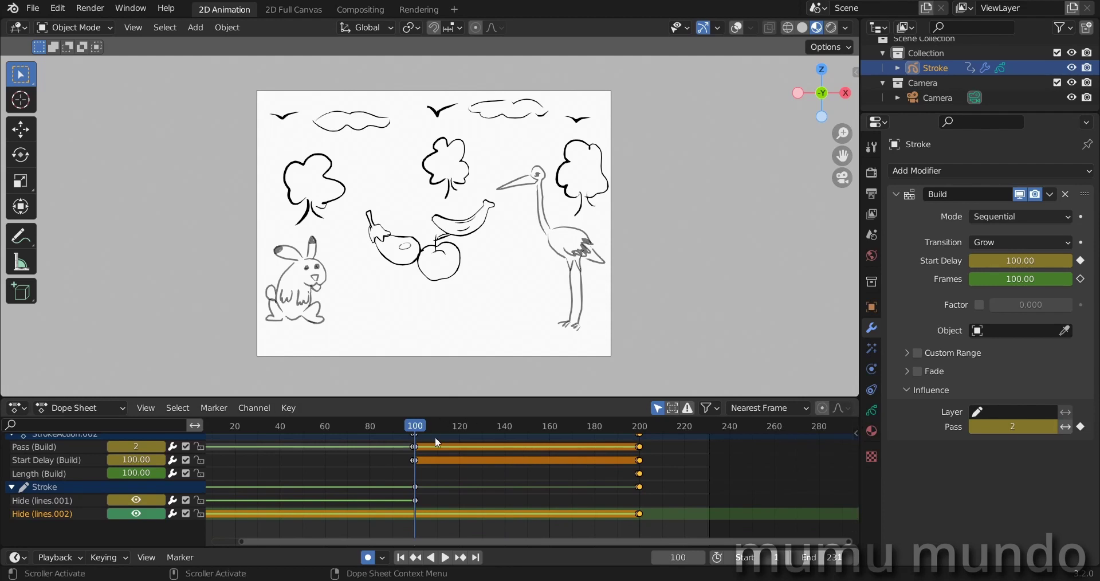
Step: Play the tree stump drawing in from frame 100, then move to frame 200
key(space)
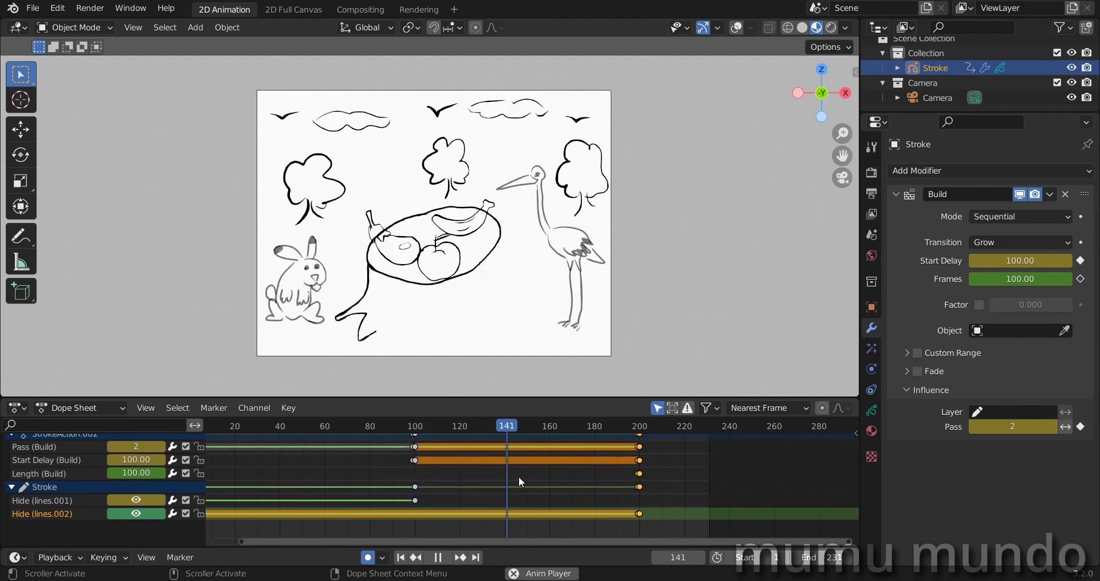
key(space)
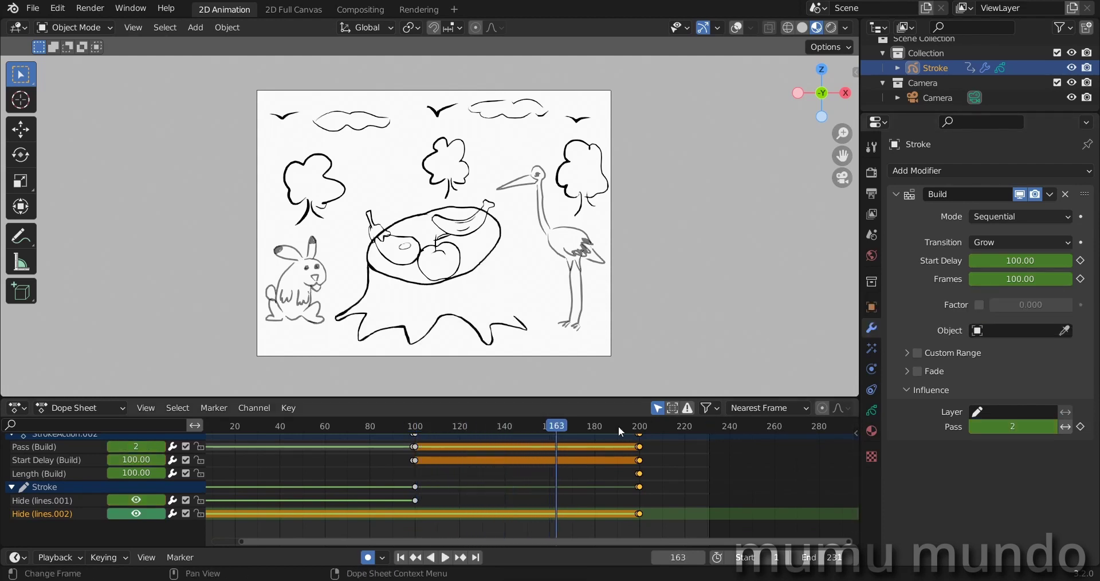
key(space)
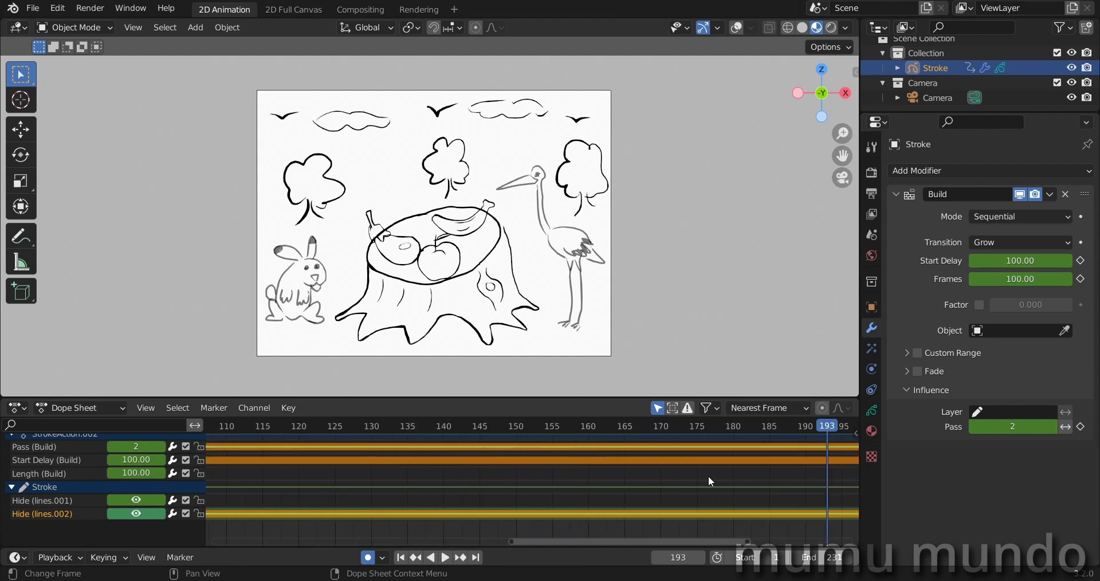
middle_drag(722, 476, 404, 477)
scroll(459, 483, up, 9)
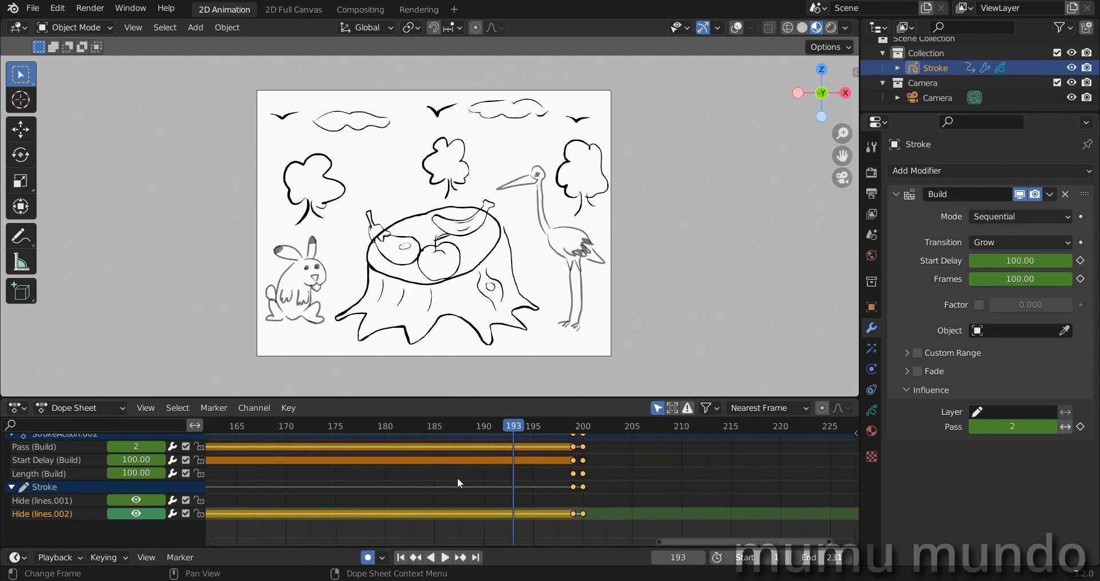
click(593, 428)
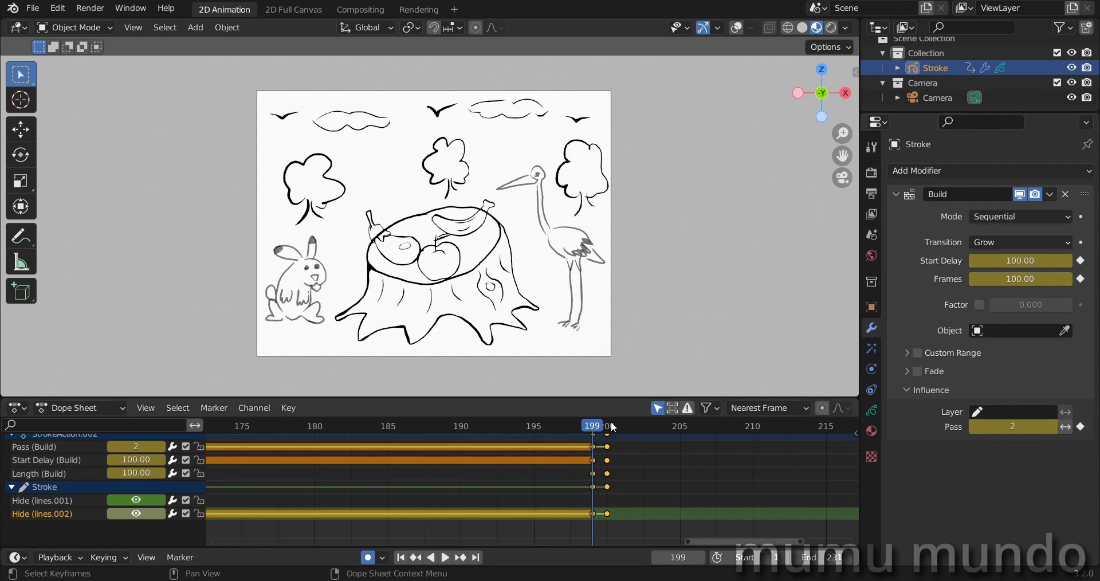
drag(594, 428, 604, 434)
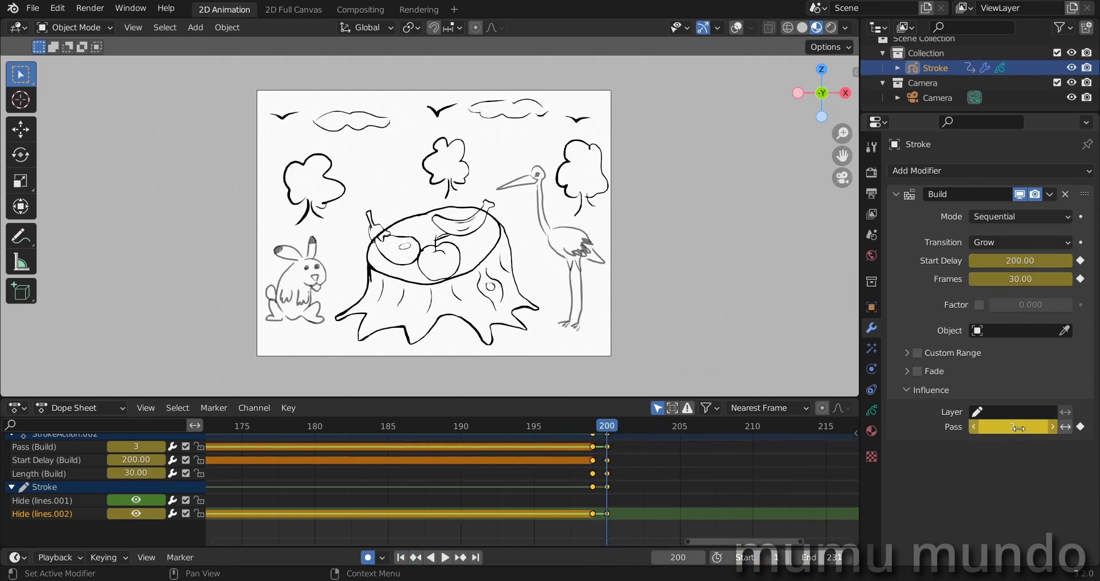
scroll(673, 480, down, 5)
middle_drag(656, 477, 624, 482)
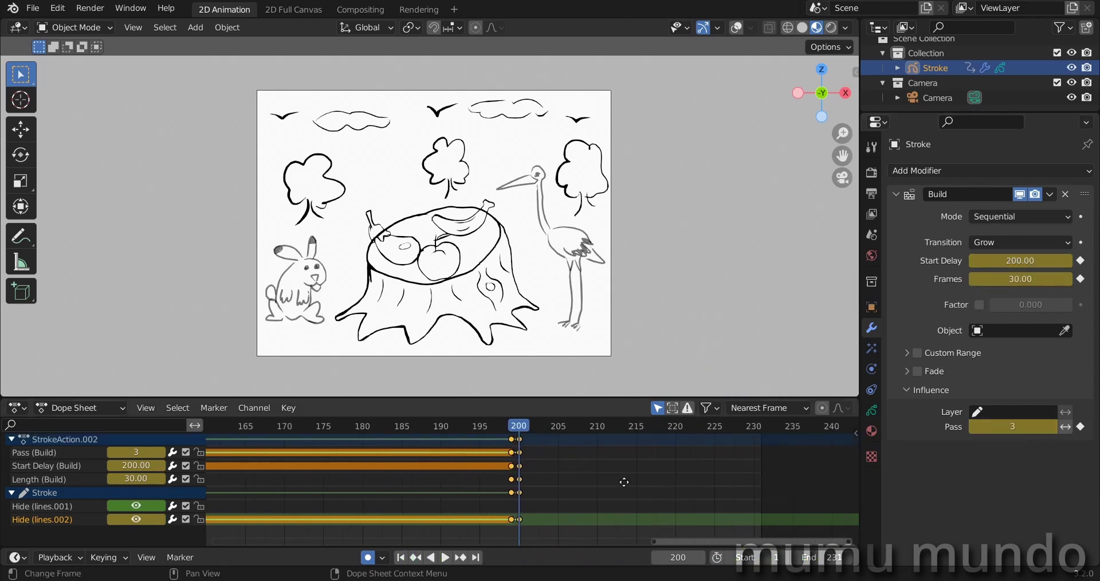
drag(525, 429, 675, 439)
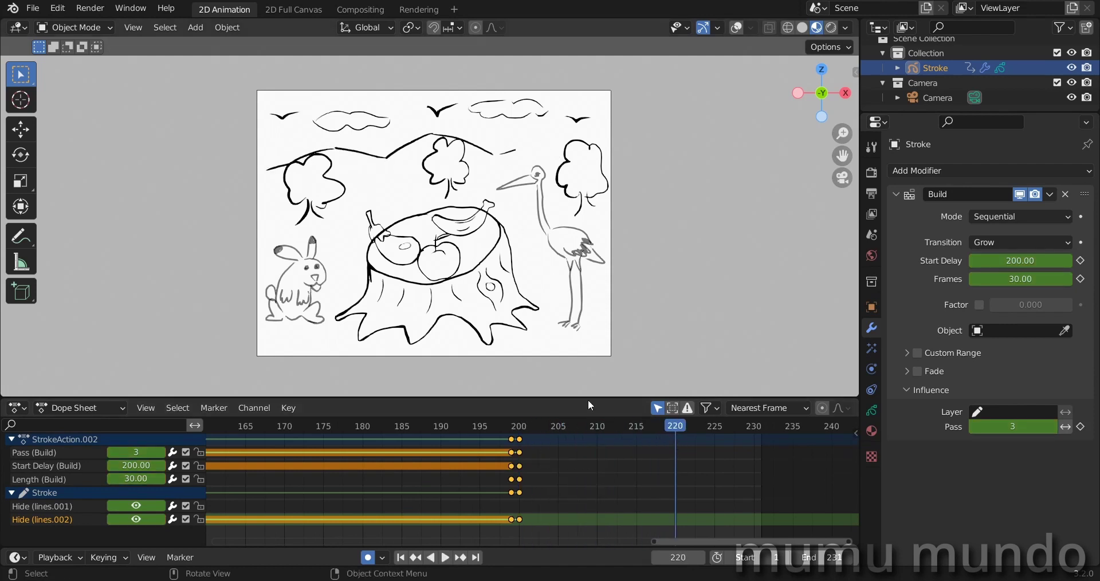
drag(524, 428, 627, 431)
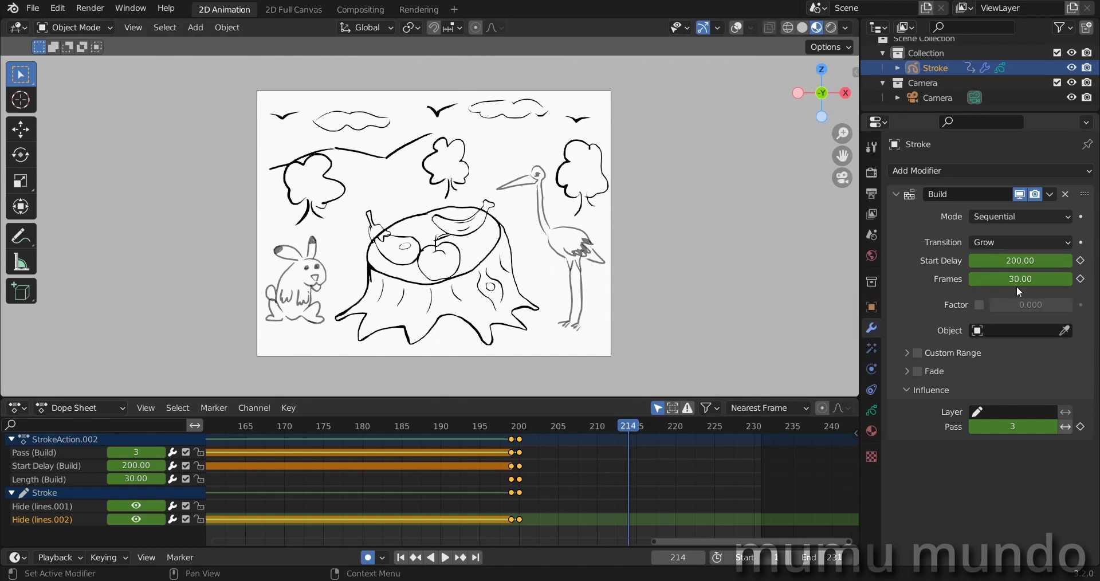
drag(524, 429, 511, 428)
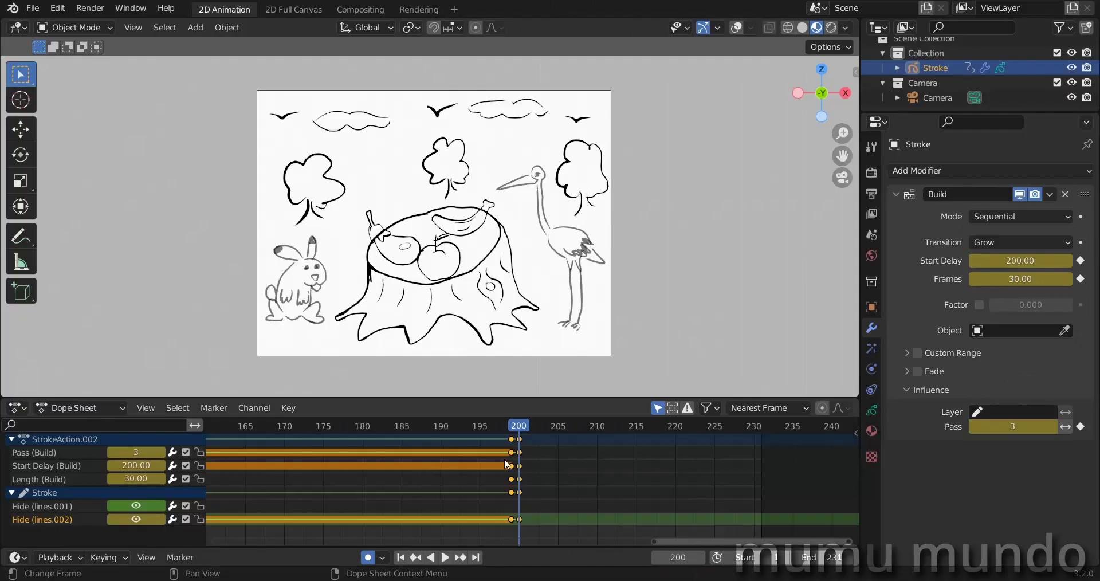
Step: Replay the whole build animation from the start, pausing briefly around frame 168
key(space)
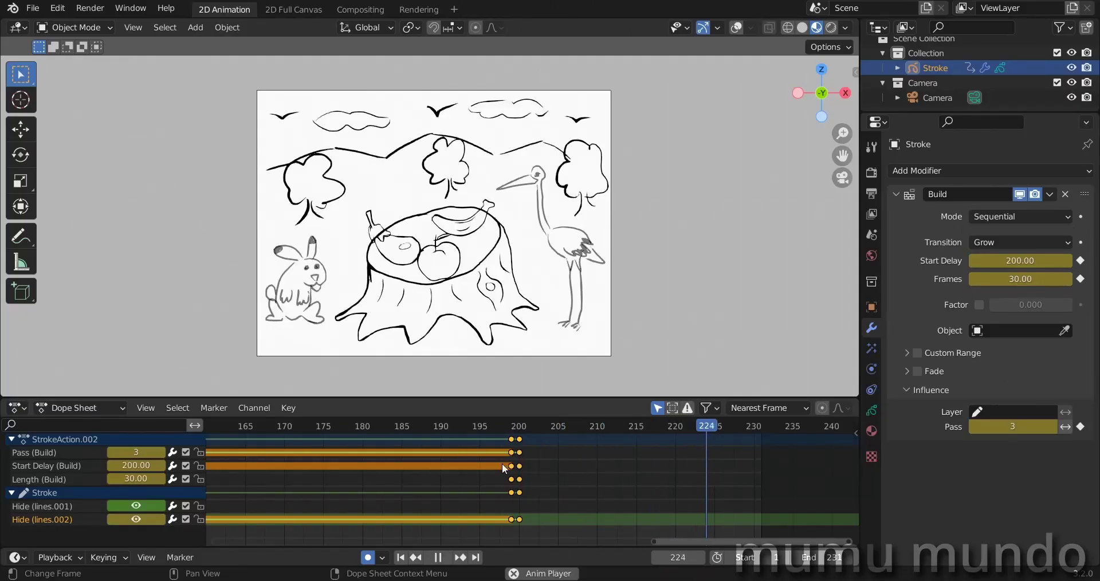
key(space)
key(space)
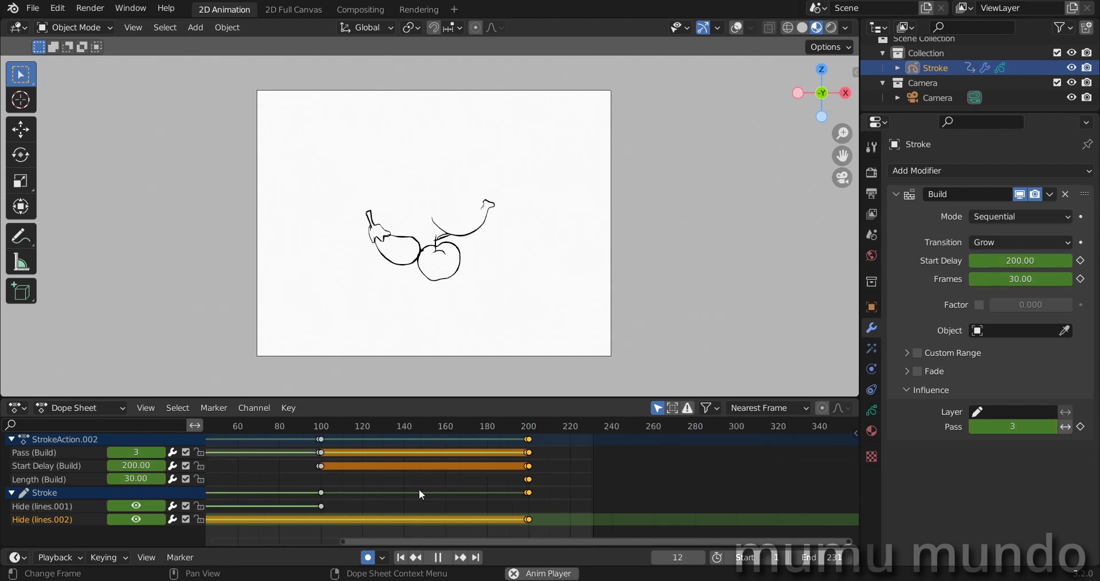
key(Home)
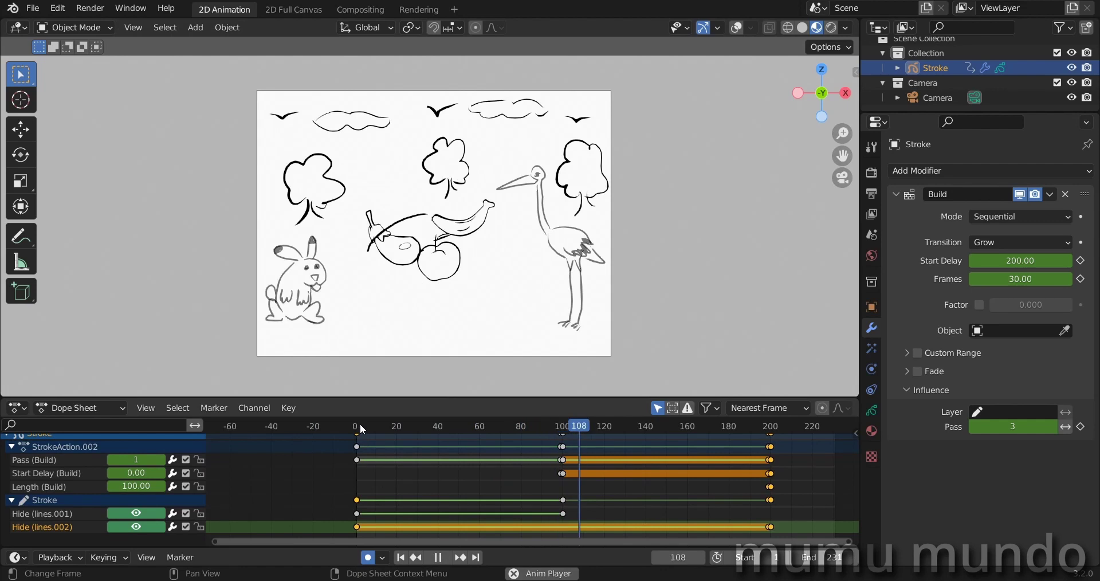
key(space)
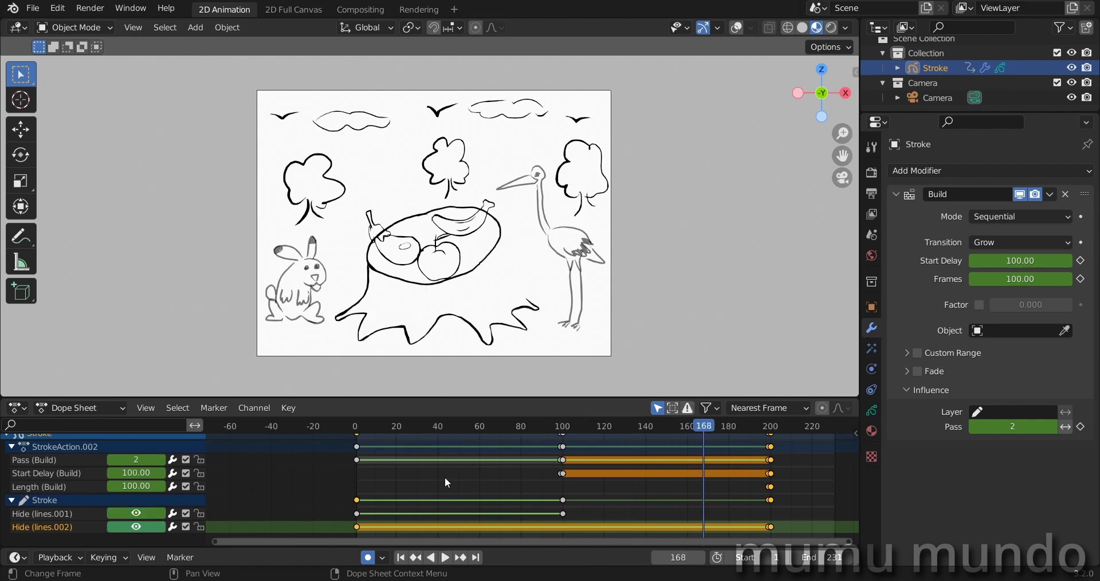
key(space)
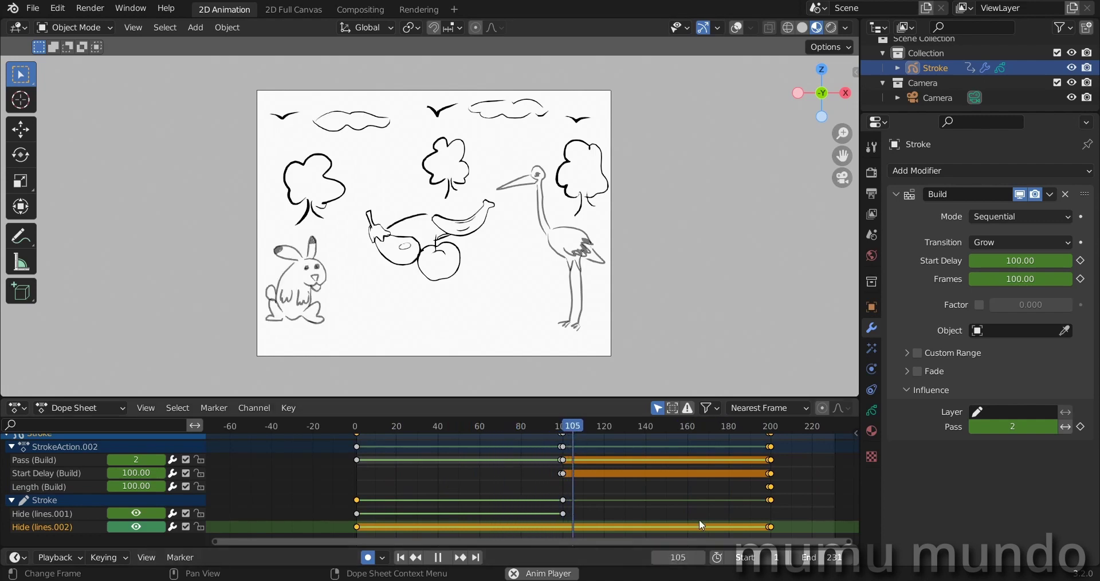
Step: At frame 6 of the coloured scene, delete the Build modifier so the full drawing shows
mouse_move(699, 512)
middle_down()
mouse_move(589, 526)
mouse_move(617, 521)
mouse_move(615, 532)
middle_up()
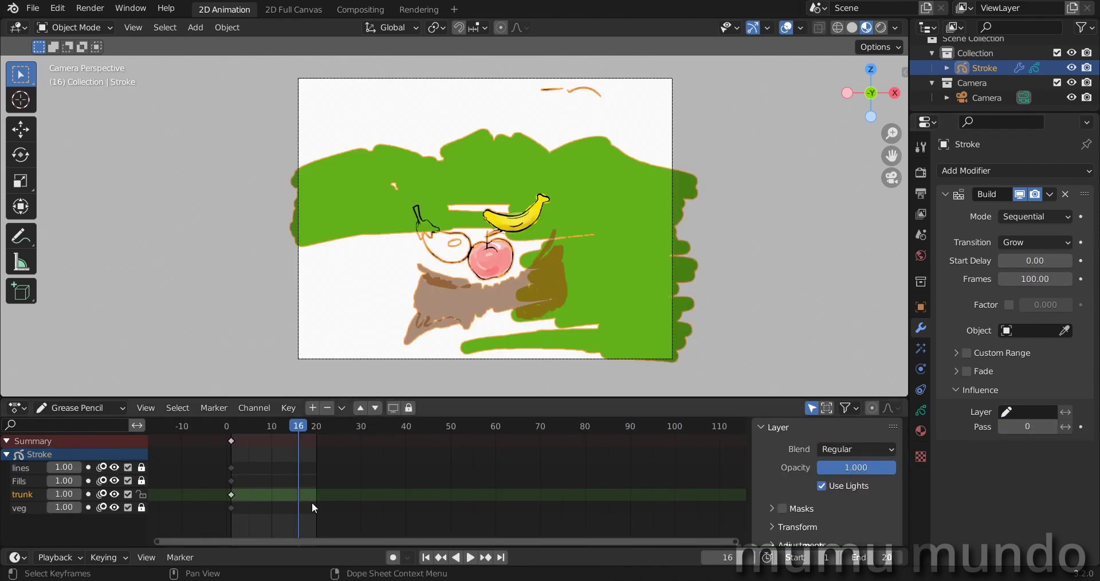
click(256, 429)
key(ctrl+x)
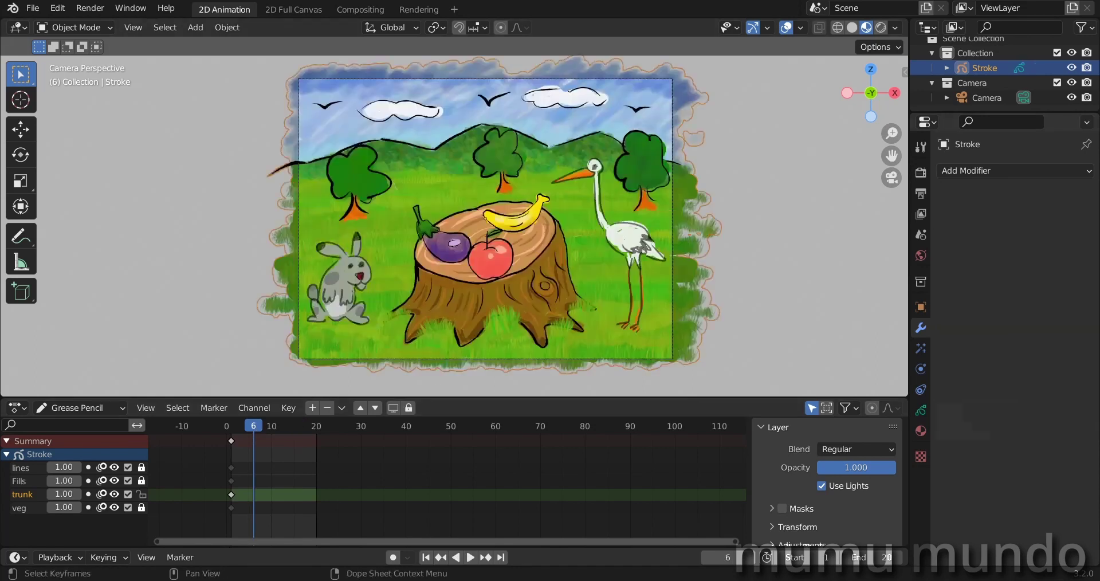